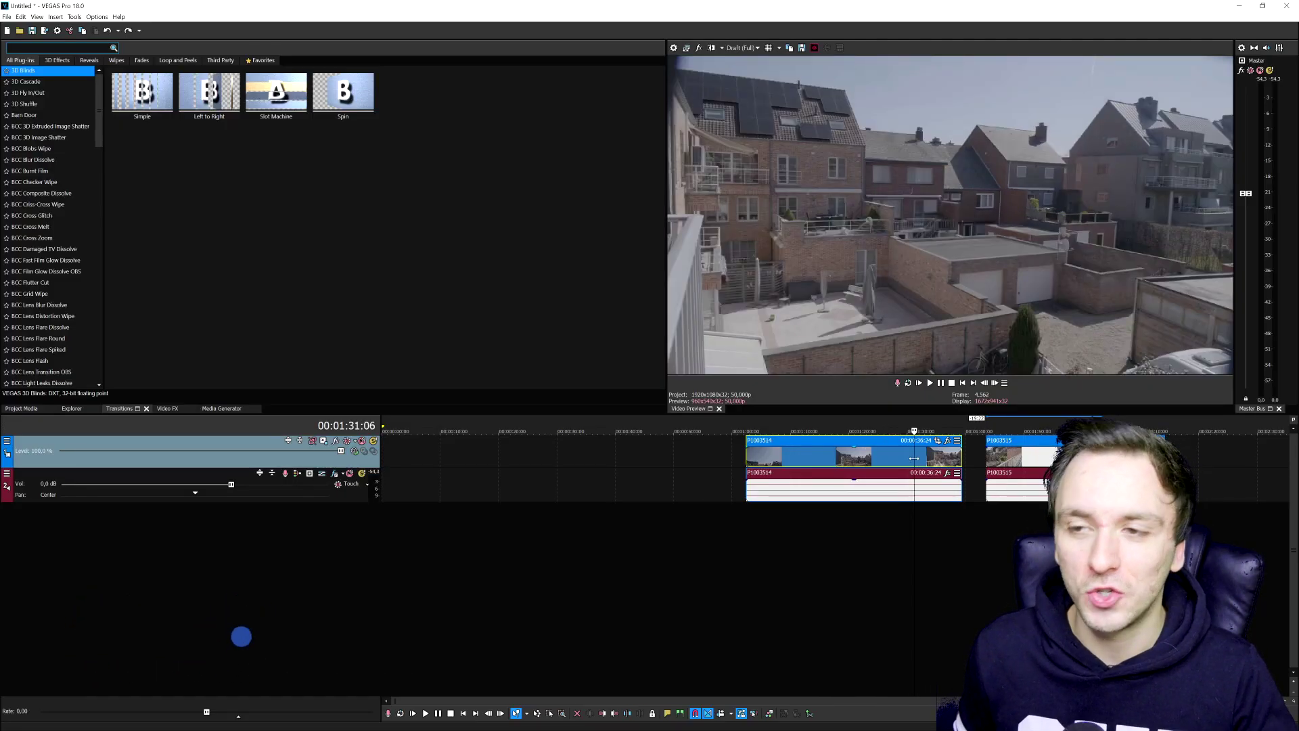
# Preview several frames of the drone clip around 00:01:27
pyautogui.click(841, 461)
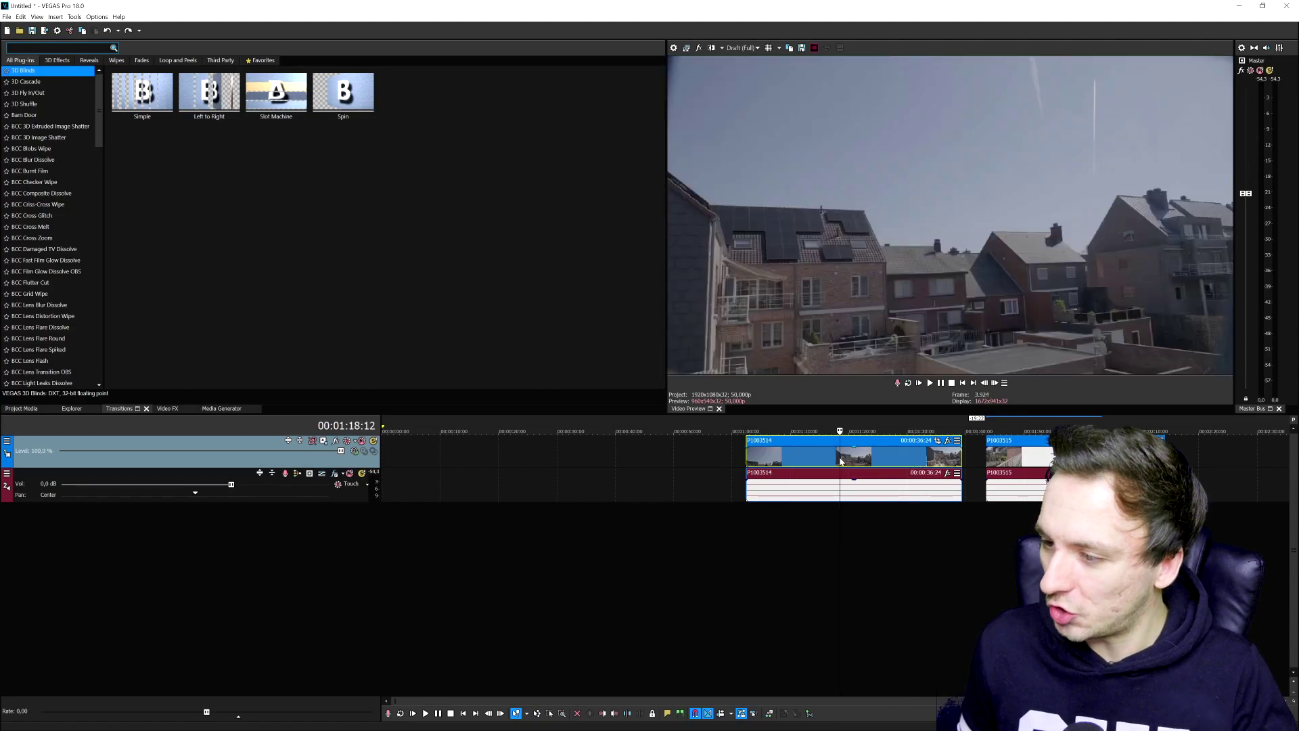
pyautogui.click(865, 461)
pyautogui.click(891, 463)
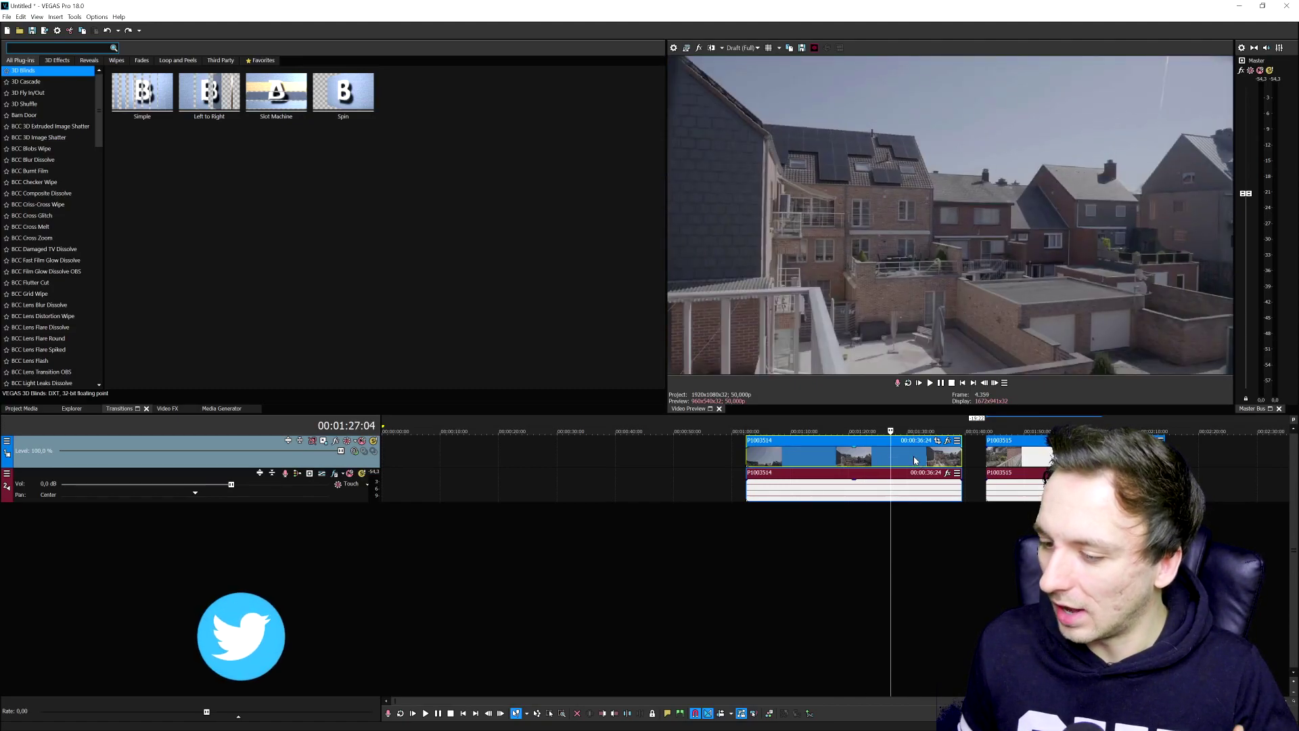
pyautogui.click(915, 461)
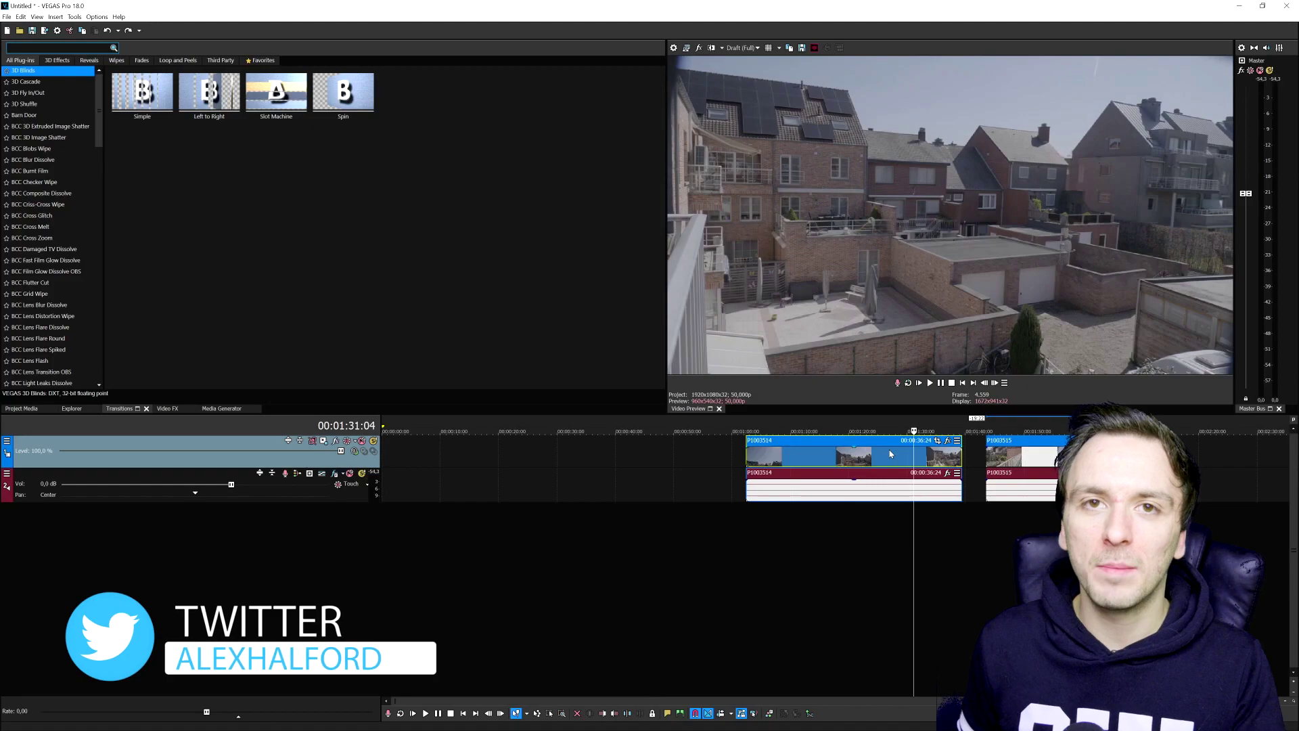
pyautogui.click(891, 461)
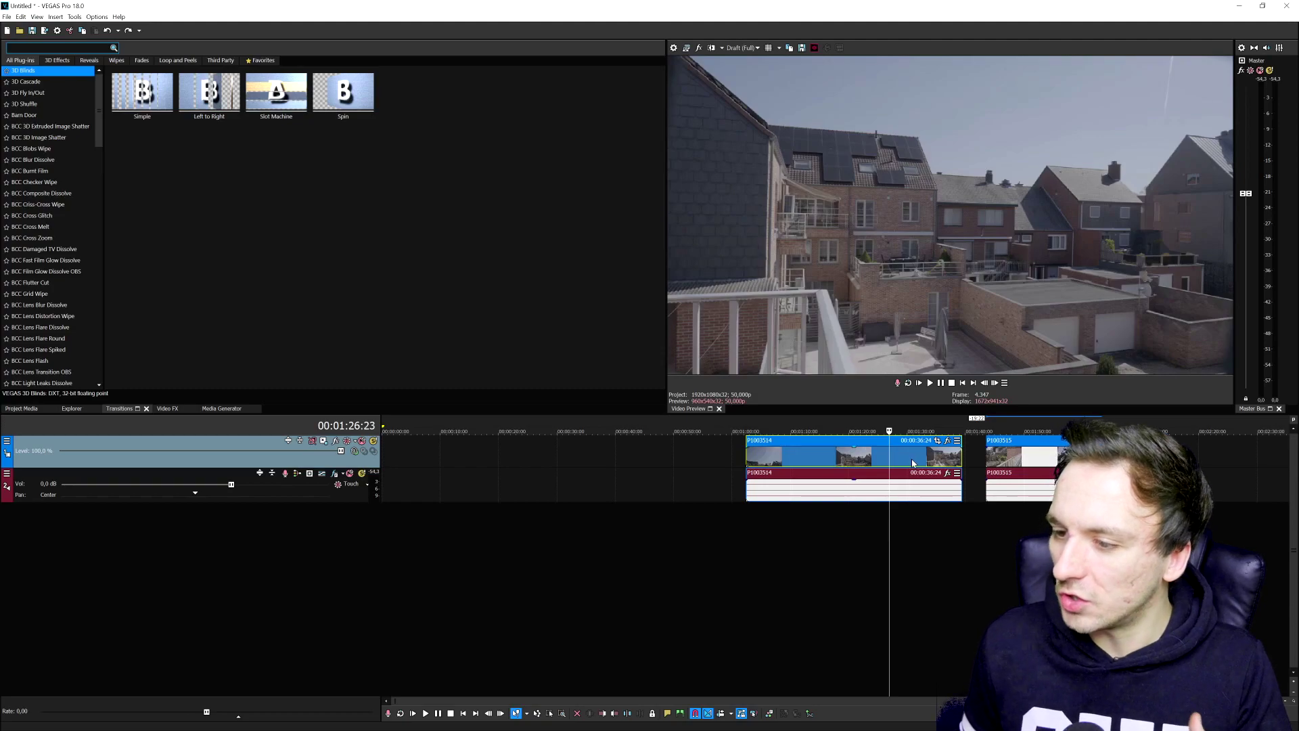
pyautogui.click(913, 464)
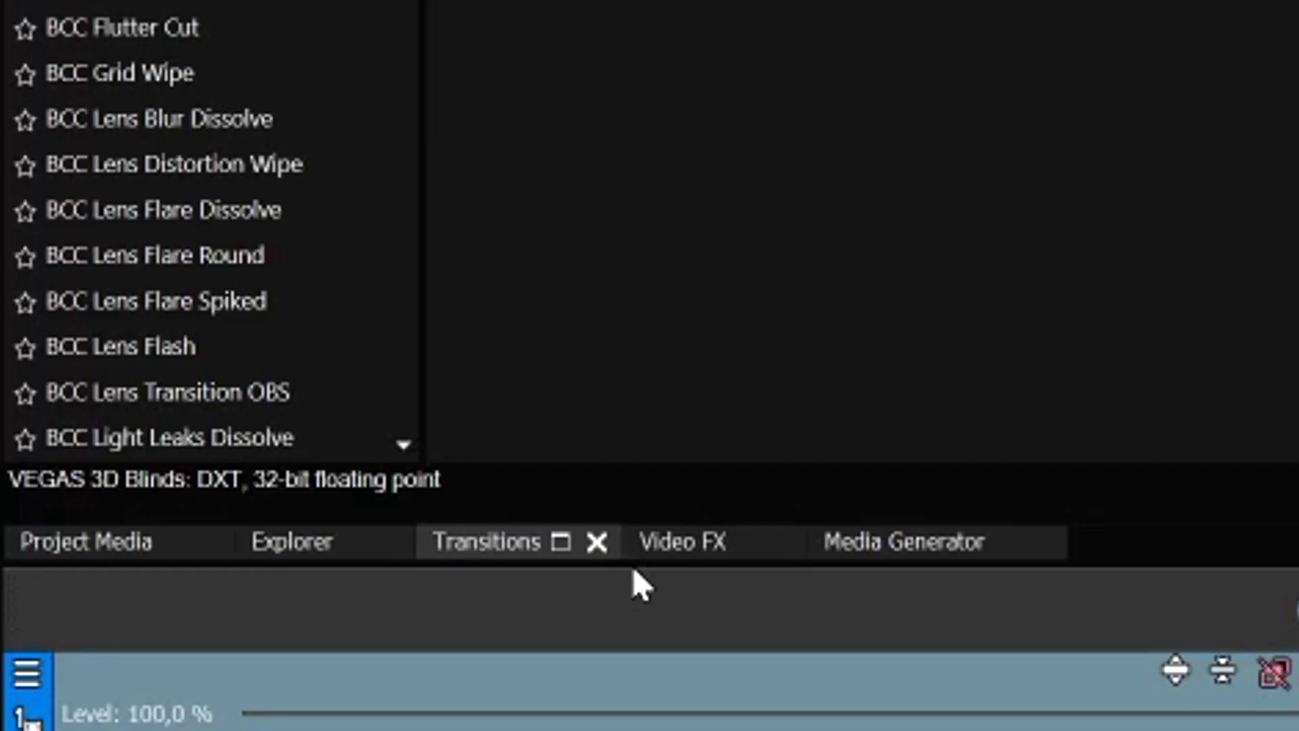
# Apply the Black and White video effect to clip P1003514
pyautogui.click(660, 552)
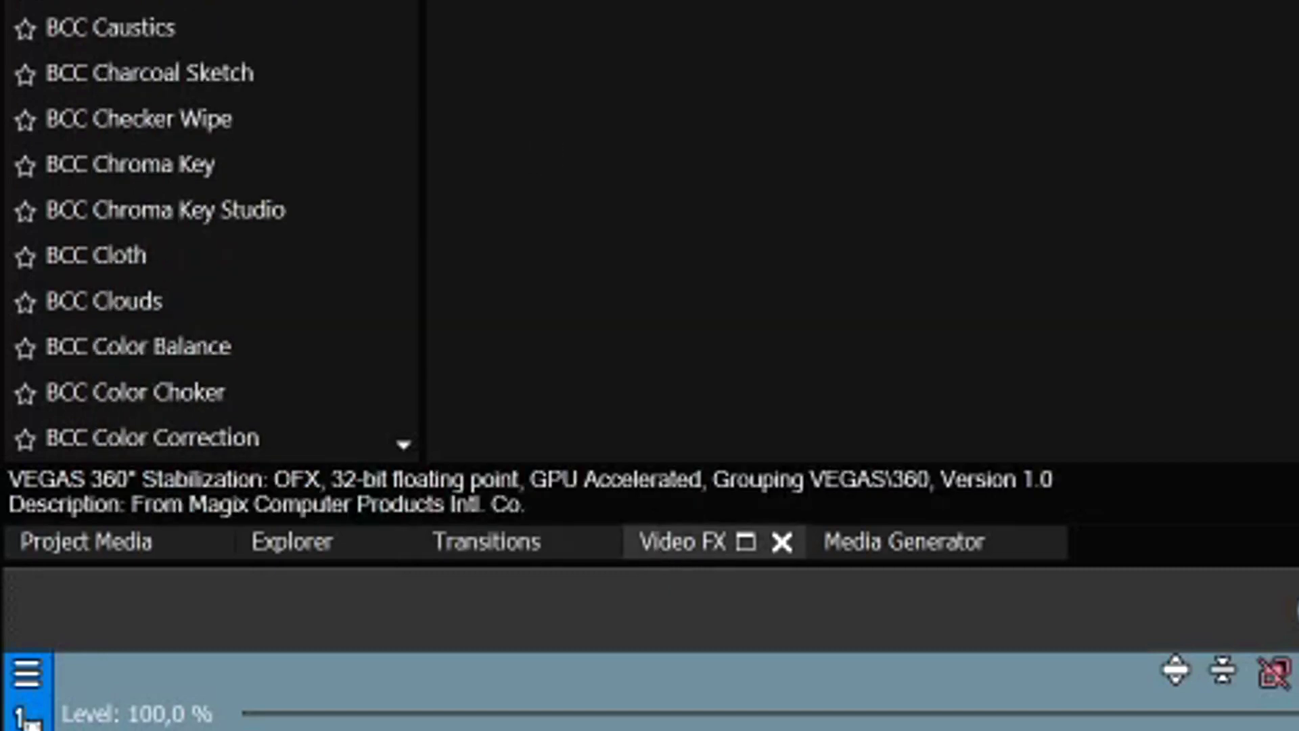
pyautogui.scroll(-20, 111, 440)
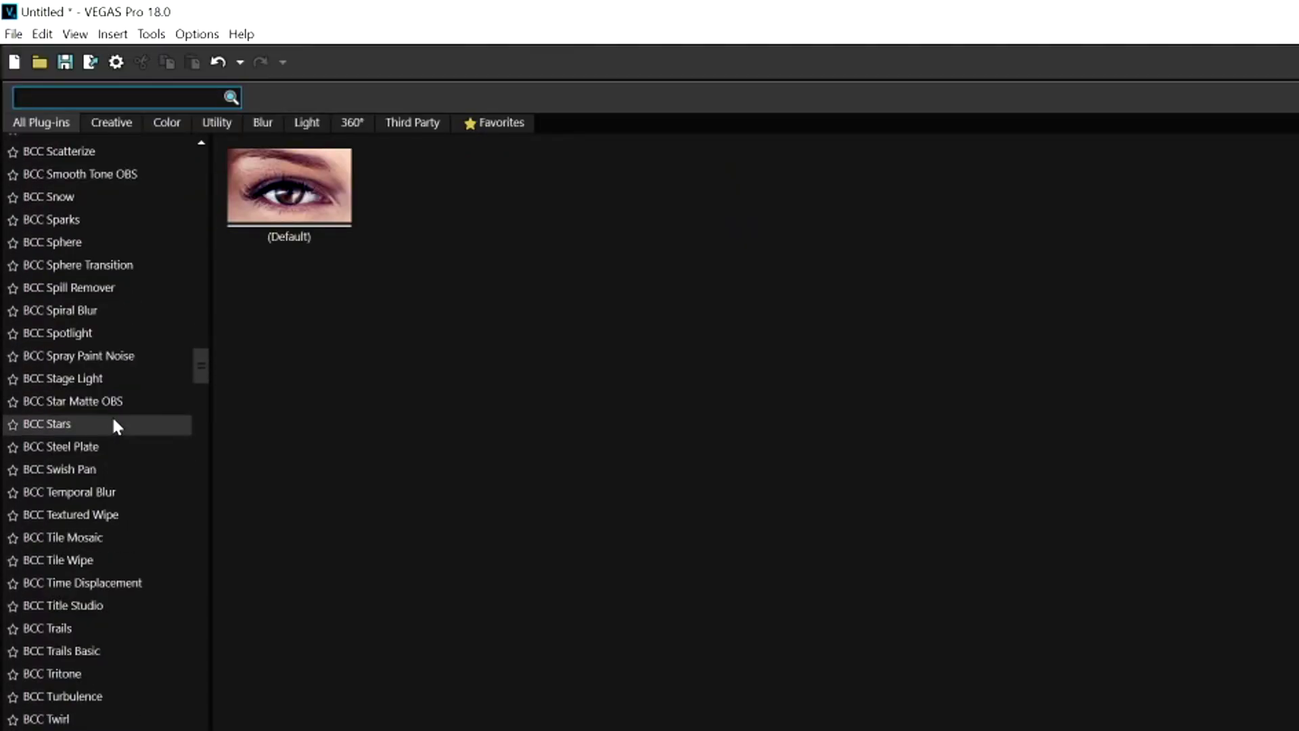
pyautogui.scroll(-15, 111, 412)
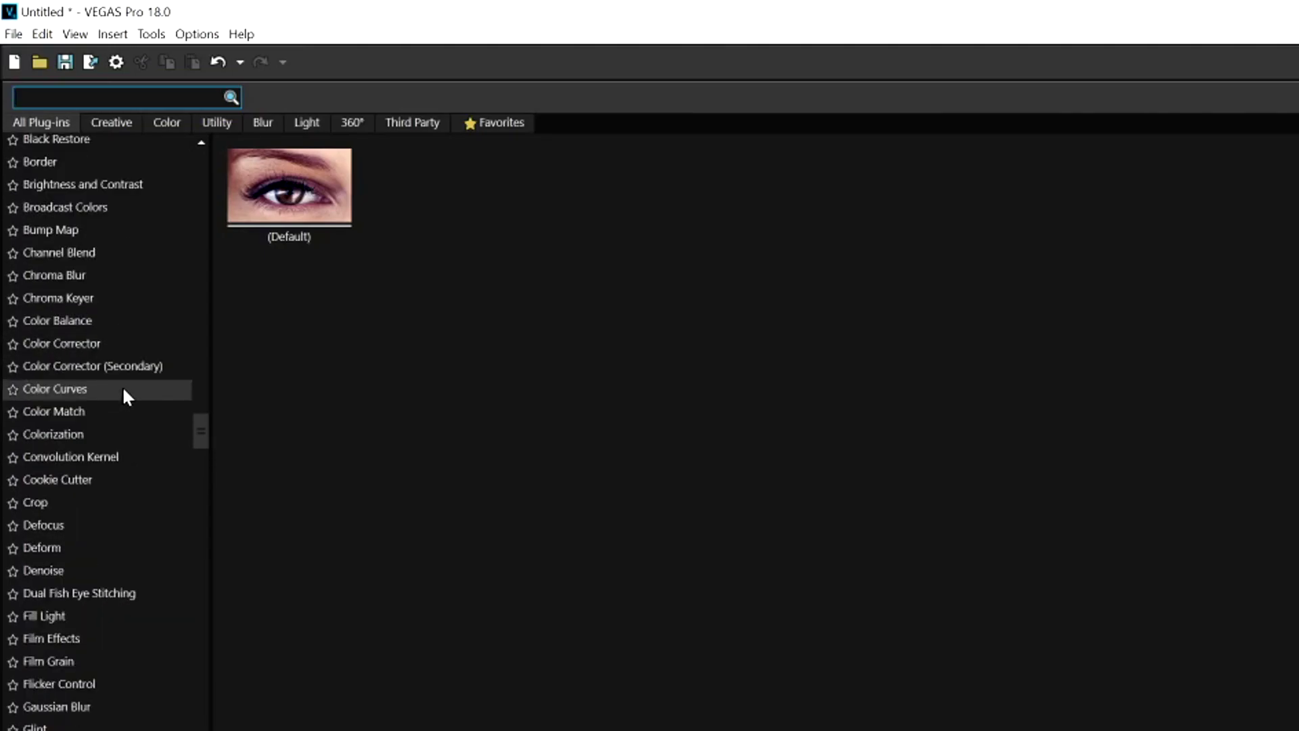
pyautogui.scroll(2, 123, 396)
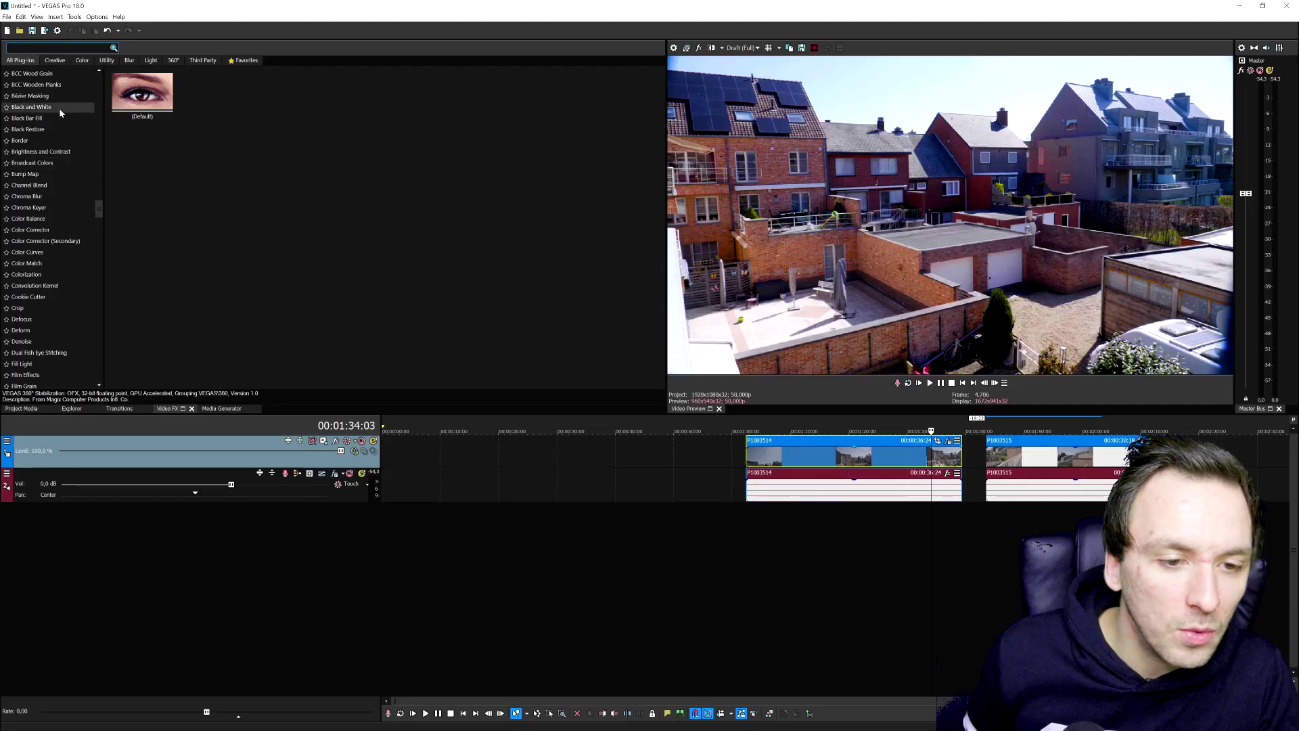
pyautogui.click(59, 108)
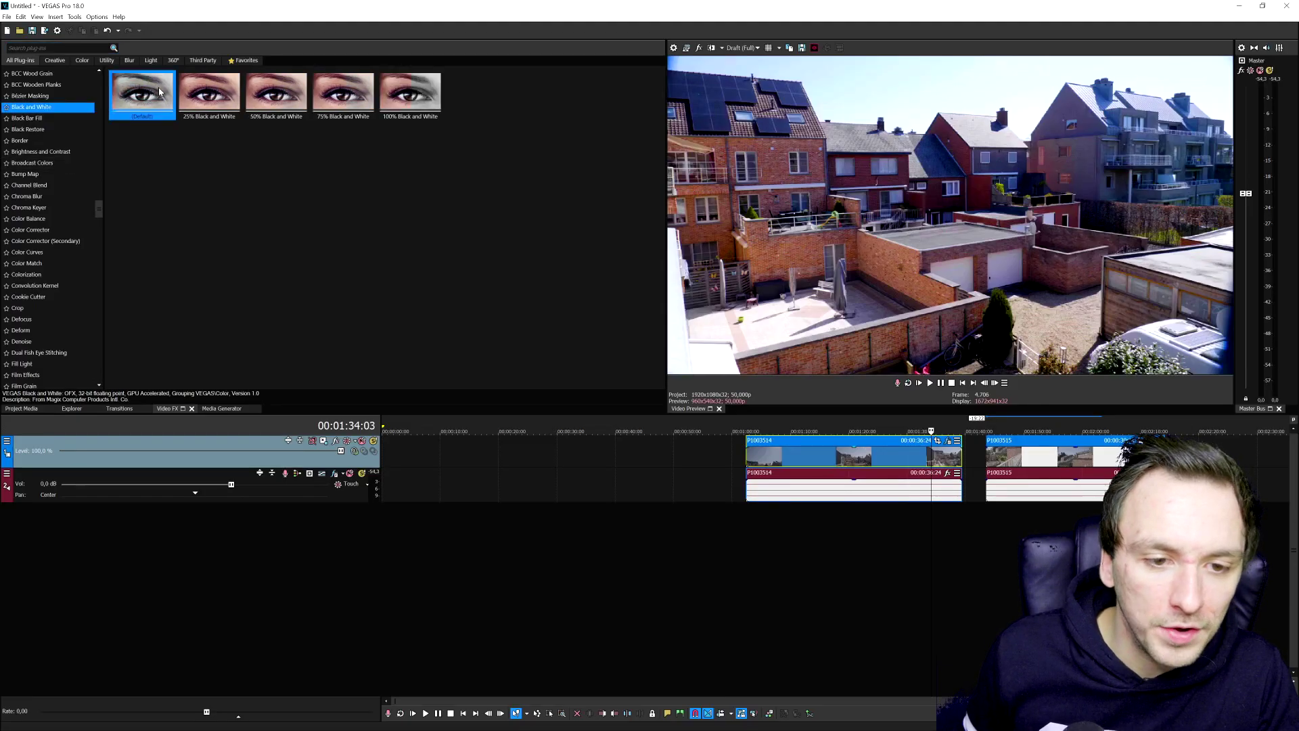
pyautogui.moveTo(755, 388); pyautogui.dragTo(862, 465)
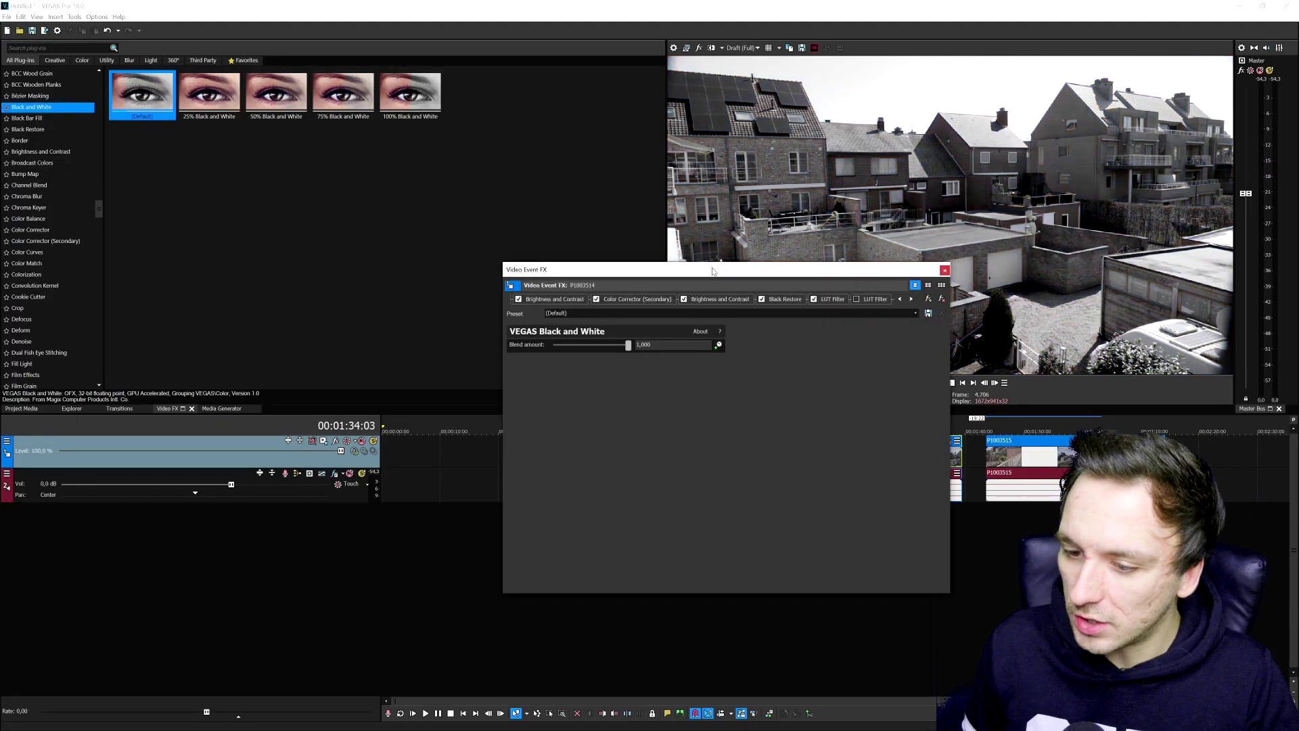
pyautogui.moveTo(712, 271); pyautogui.dragTo(854, 345)
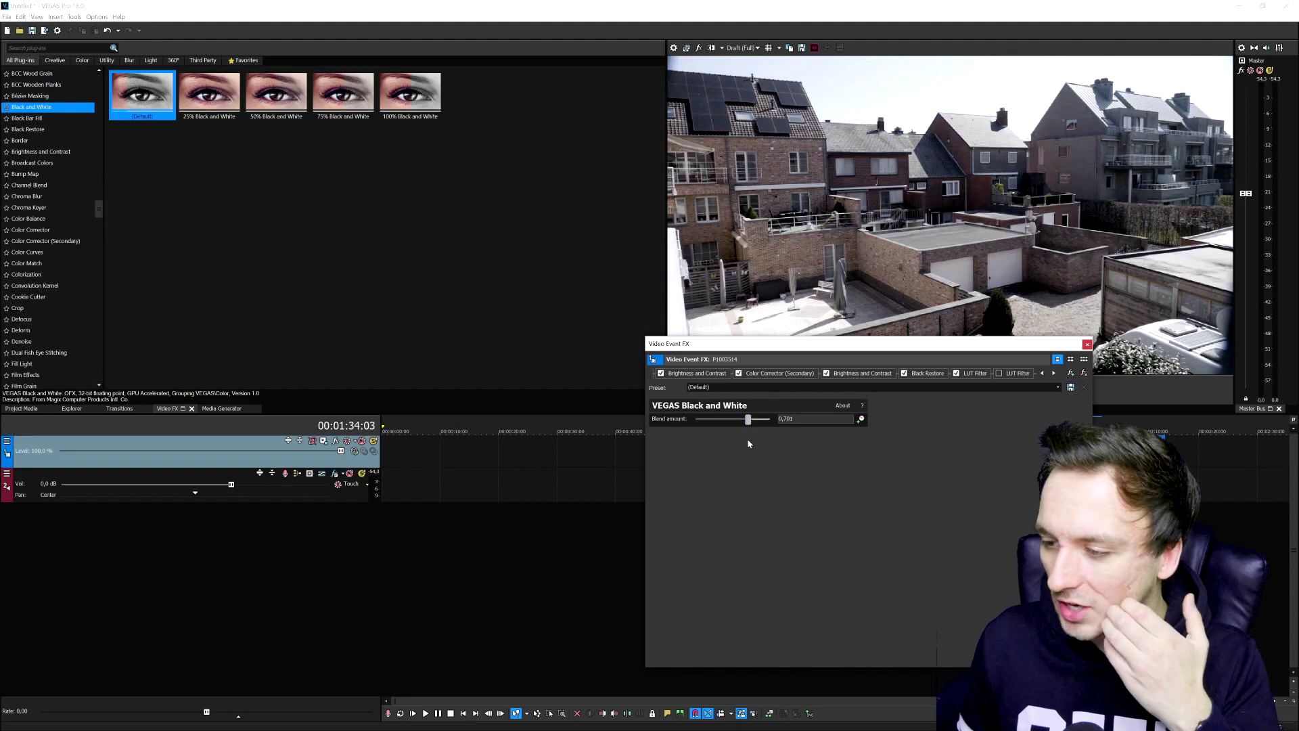
# Undo every effect on the clip, close the FX window and preview the ungraded footage
pyautogui.click(853, 261)
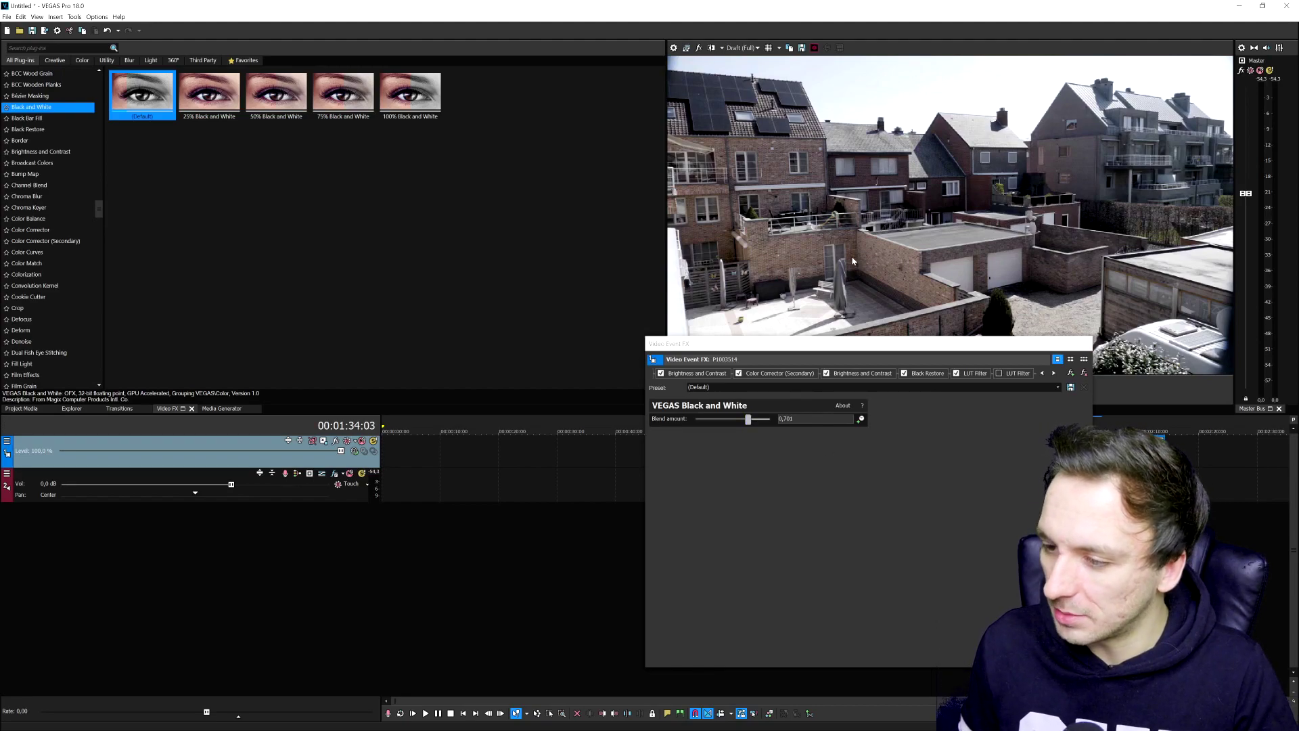
pyautogui.hotkey('ctrl', 'z')
pyautogui.hotkey('ctrl', 'z')
pyautogui.hotkey('ctrl', 'z')
pyautogui.hotkey('ctrl', 'z')
pyautogui.hotkey('ctrl', 'z')
pyautogui.hotkey('ctrl', 'z')
pyautogui.hotkey('ctrl', 'z')
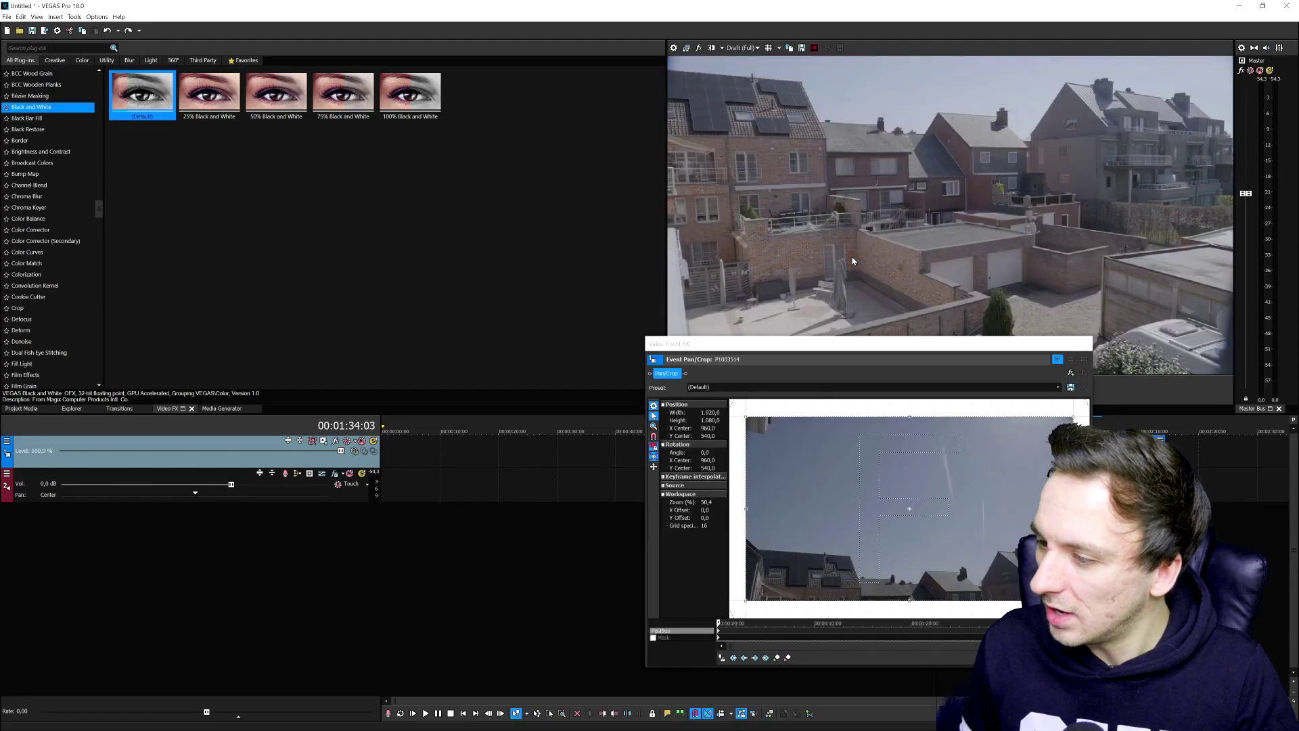
pyautogui.click(1086, 346)
pyautogui.click(858, 454)
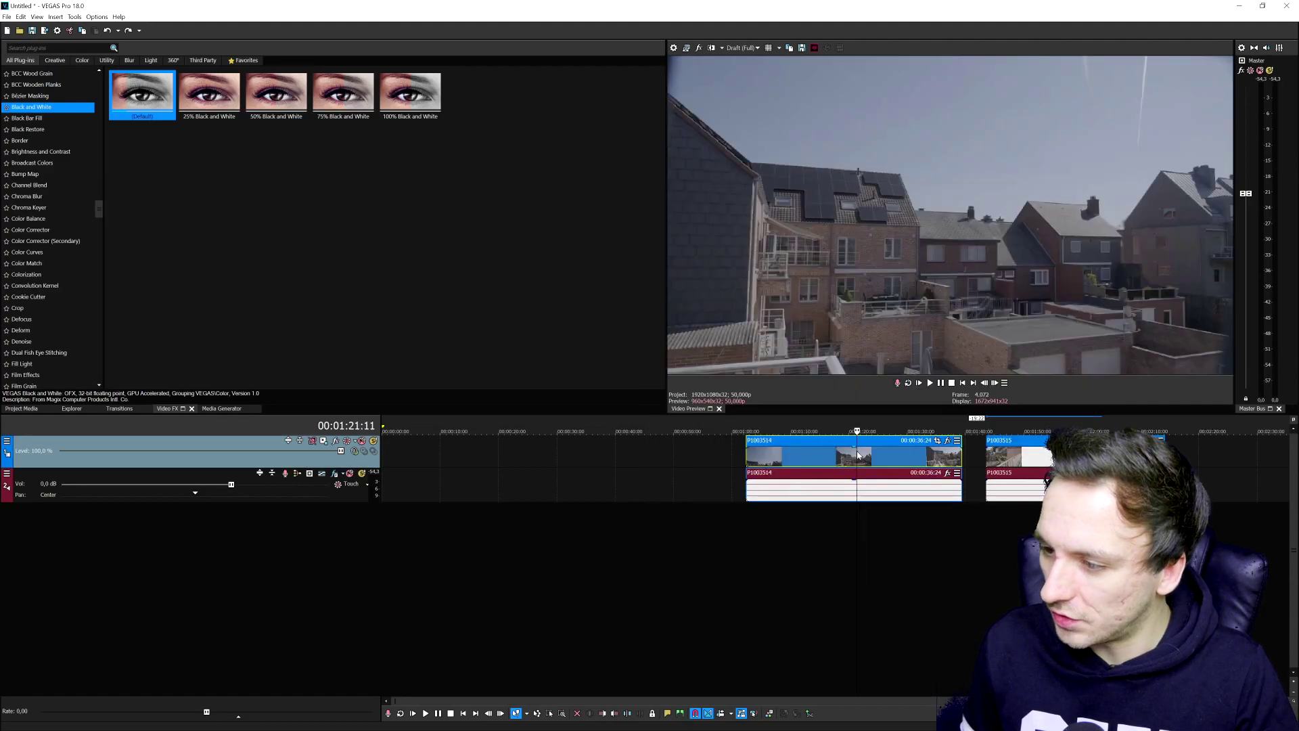
pyautogui.click(836, 457)
pyautogui.click(893, 457)
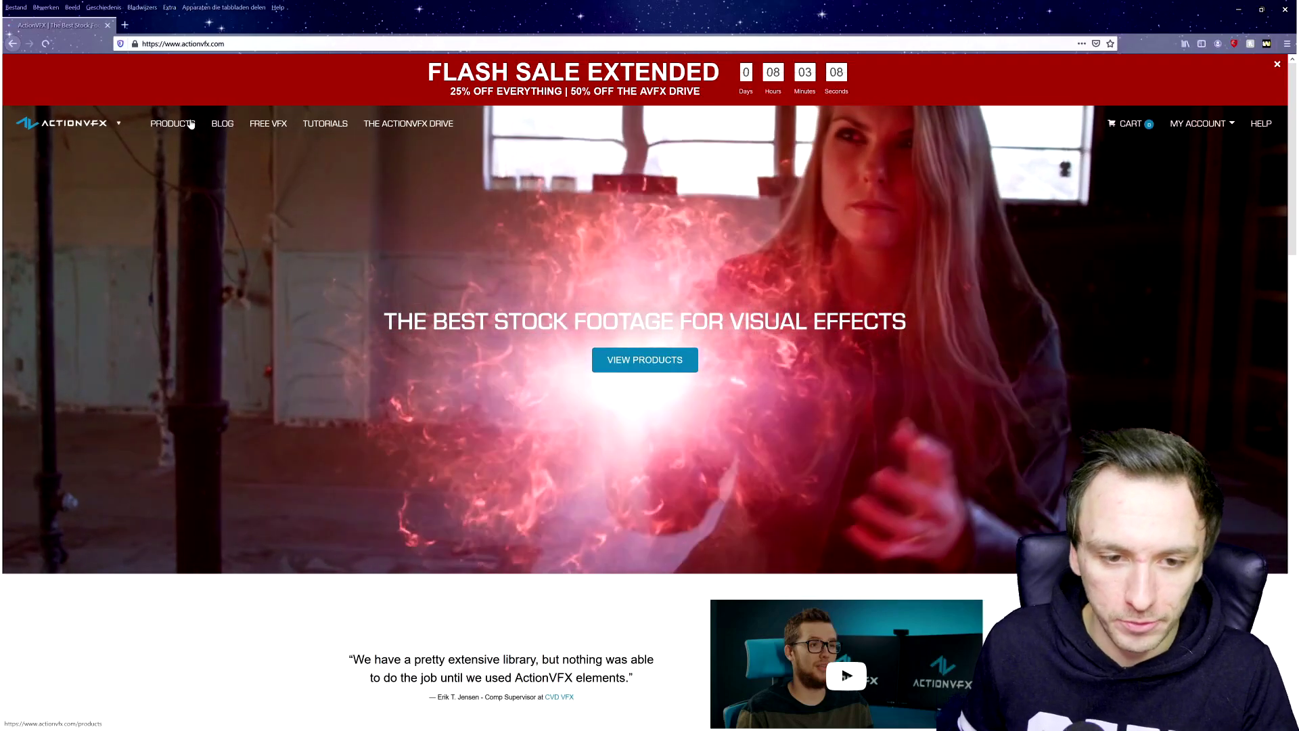
# Browse the ActionVFX products to the Weather category of collections
pyautogui.click(191, 128)
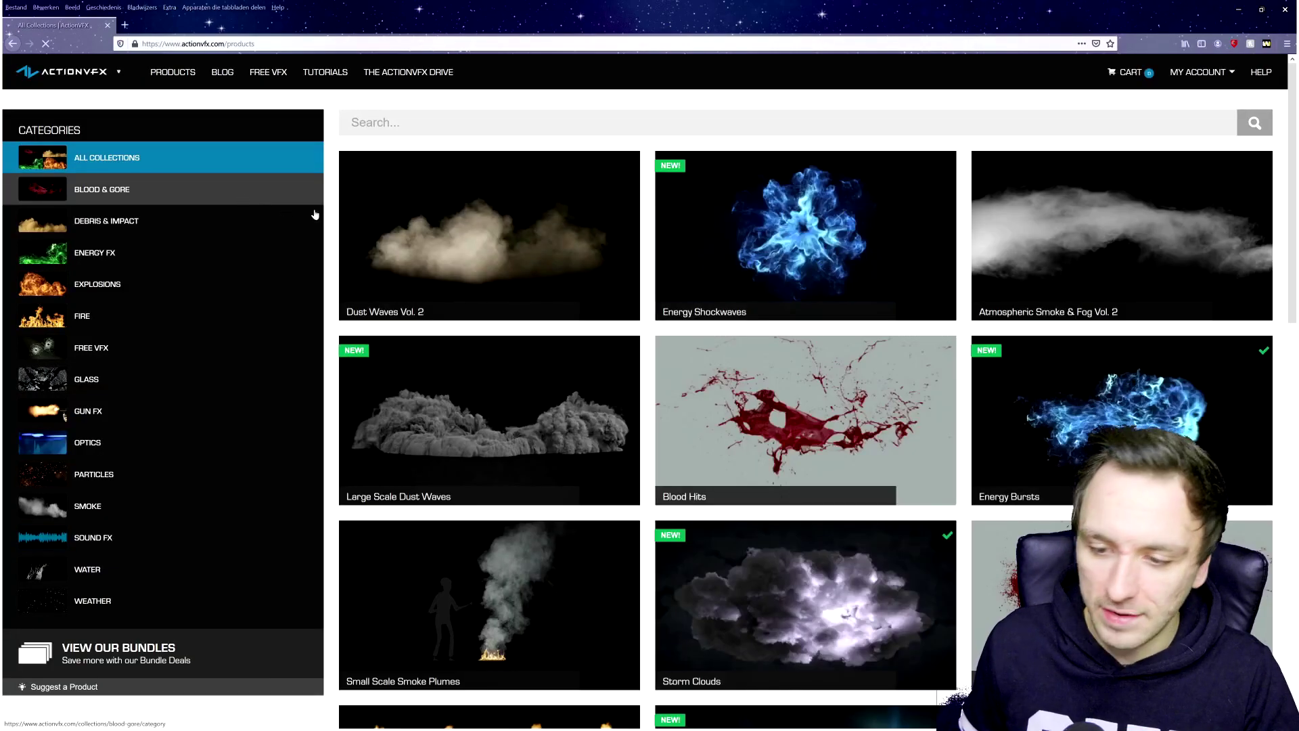
pyautogui.scroll(-1, 327, 216)
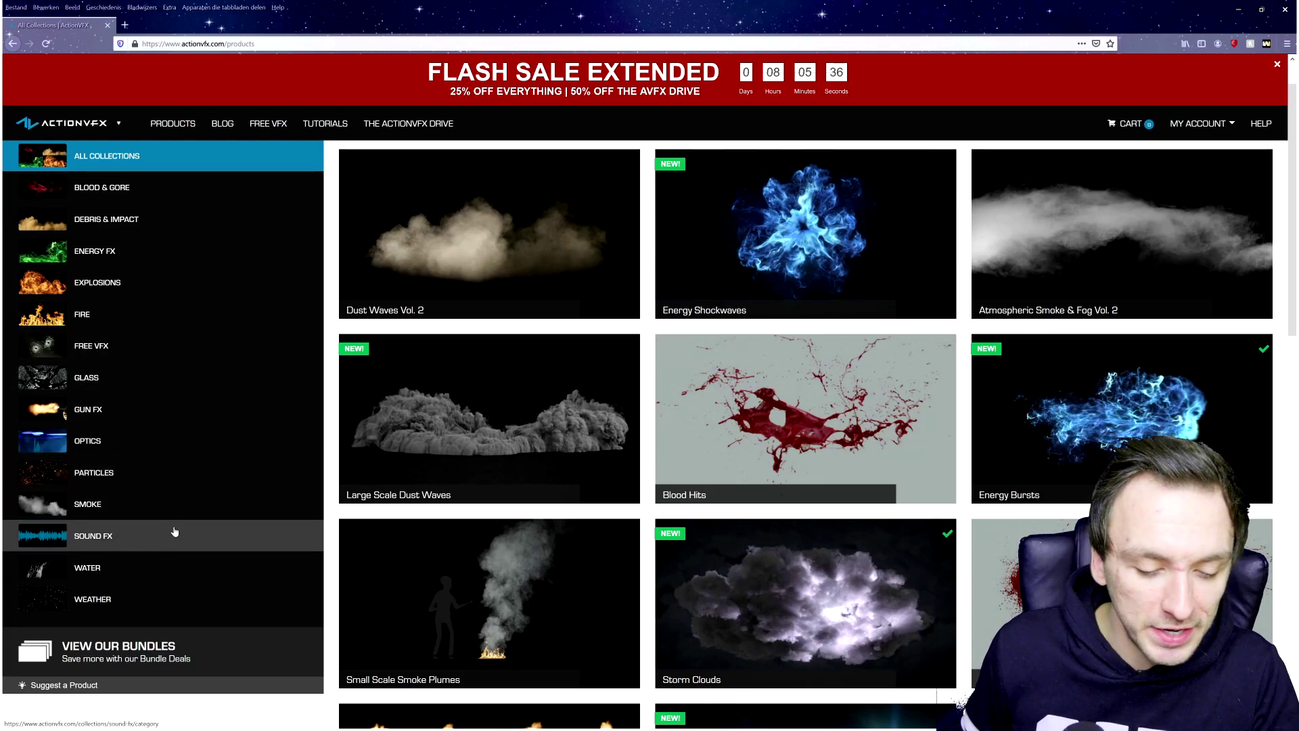
pyautogui.click(131, 609)
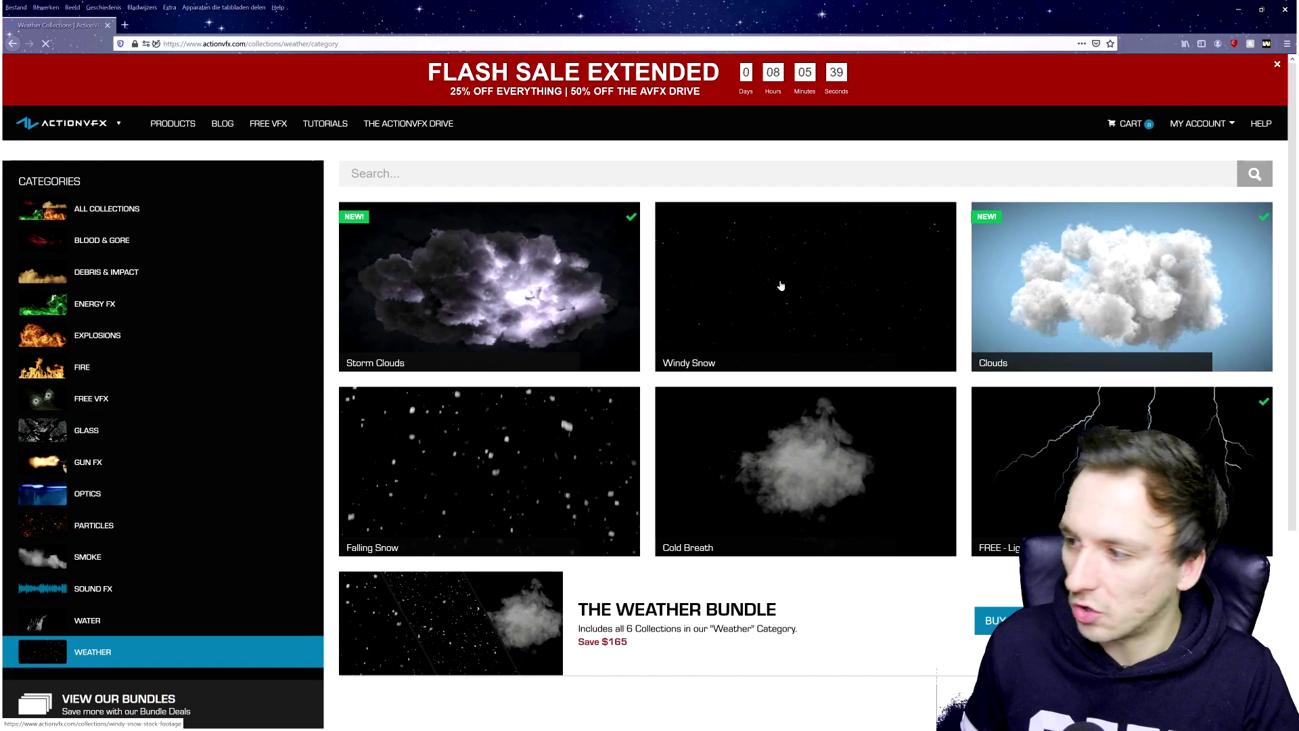
# Download the FREE - Water Sound FX collection as WAV files for $0.00
pyautogui.click(1204, 126)
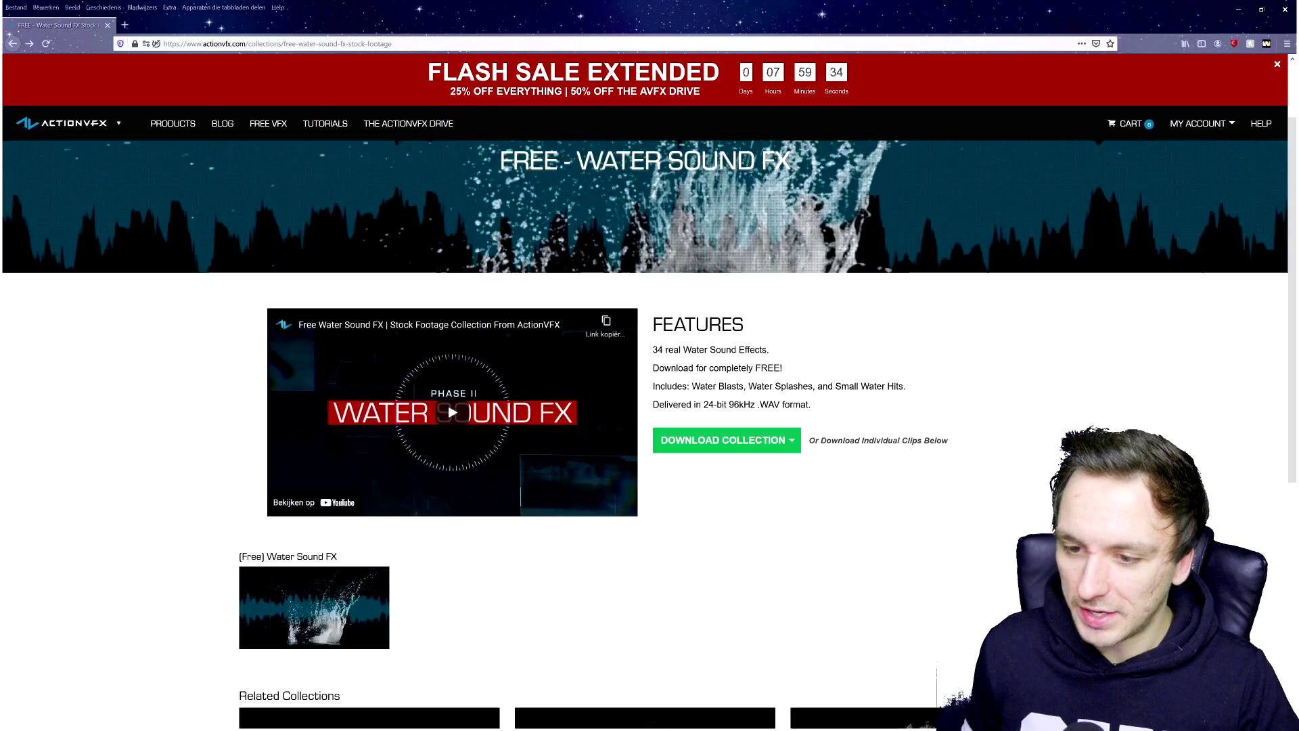
pyautogui.scroll(-1, 651, 344)
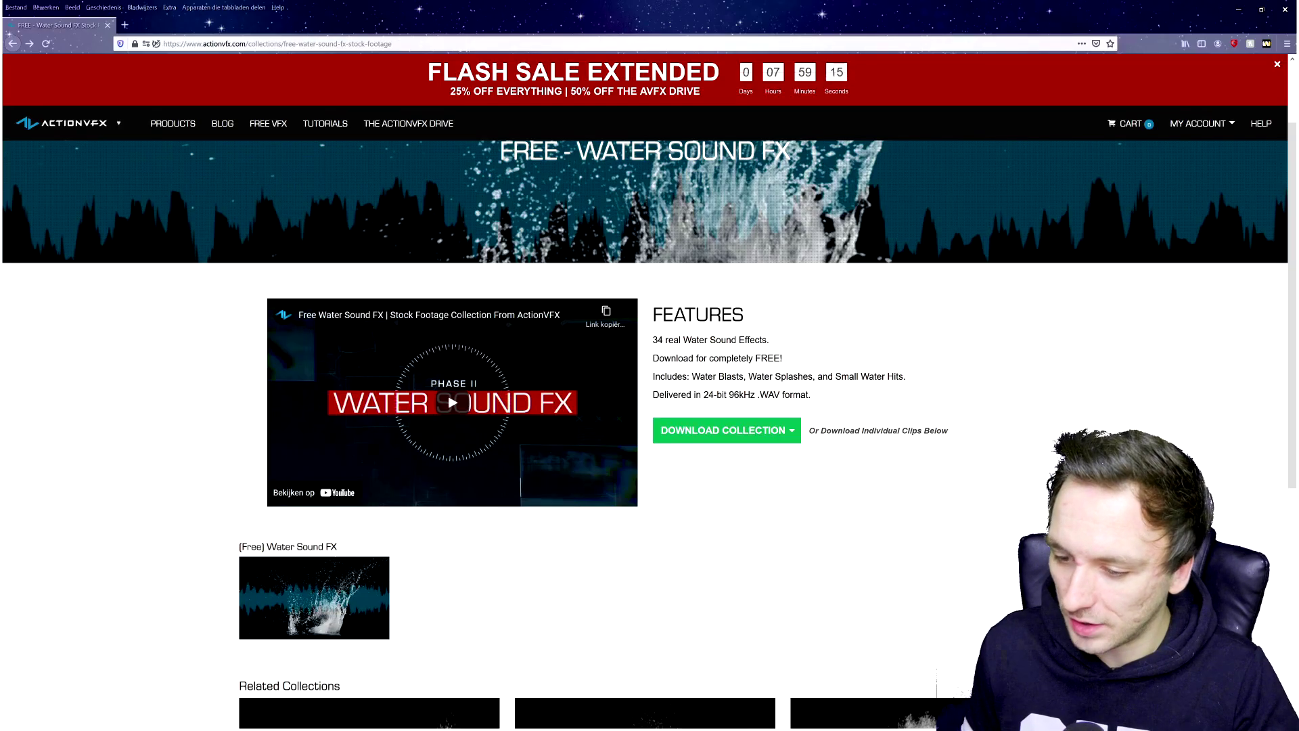
pyautogui.click(771, 423)
pyautogui.click(740, 459)
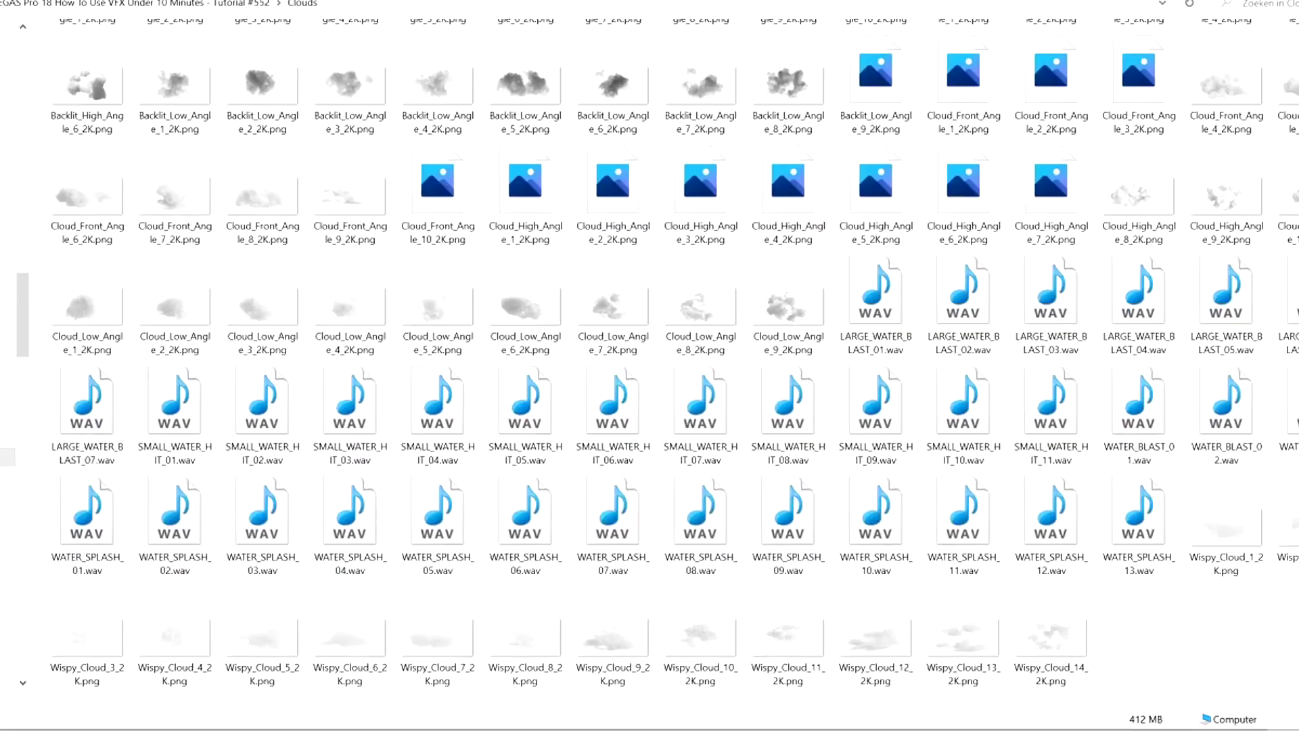
# Scroll the download folder to locate the cloud PNG images
pyautogui.scroll(1, 817, 190)
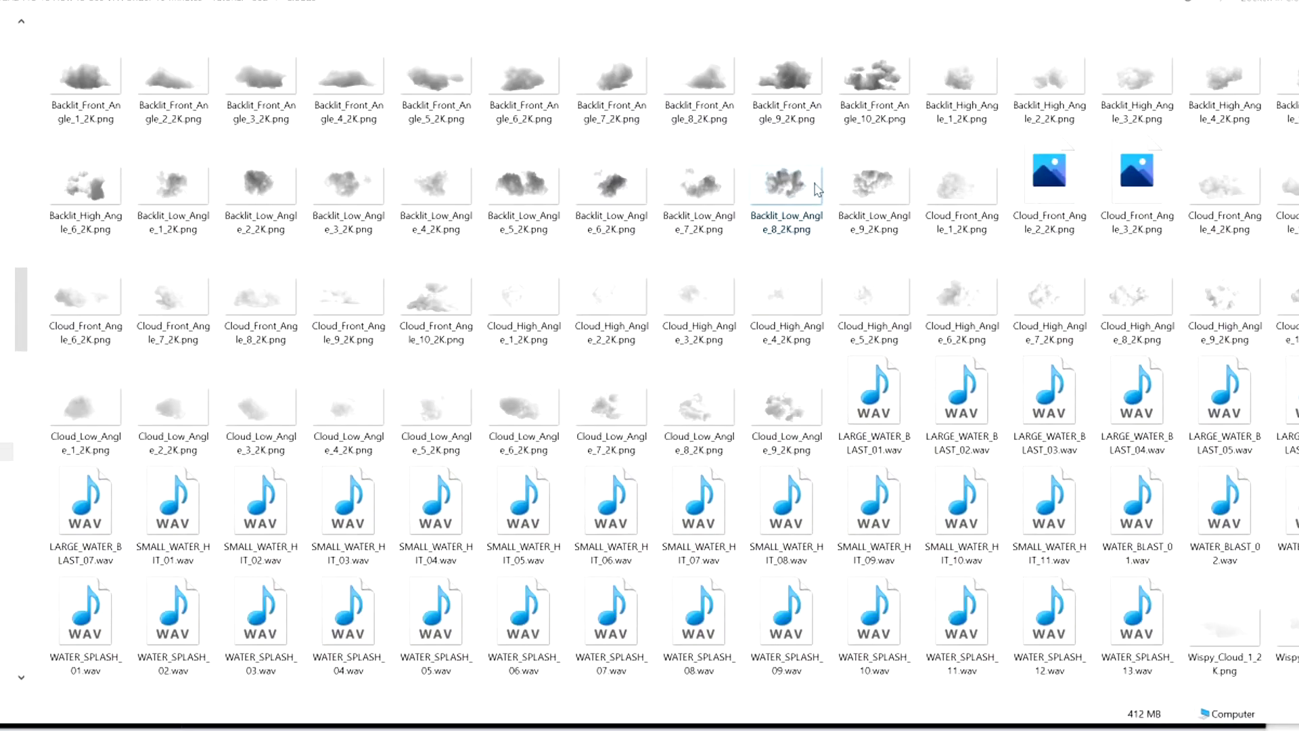
pyautogui.moveTo(817, 190)
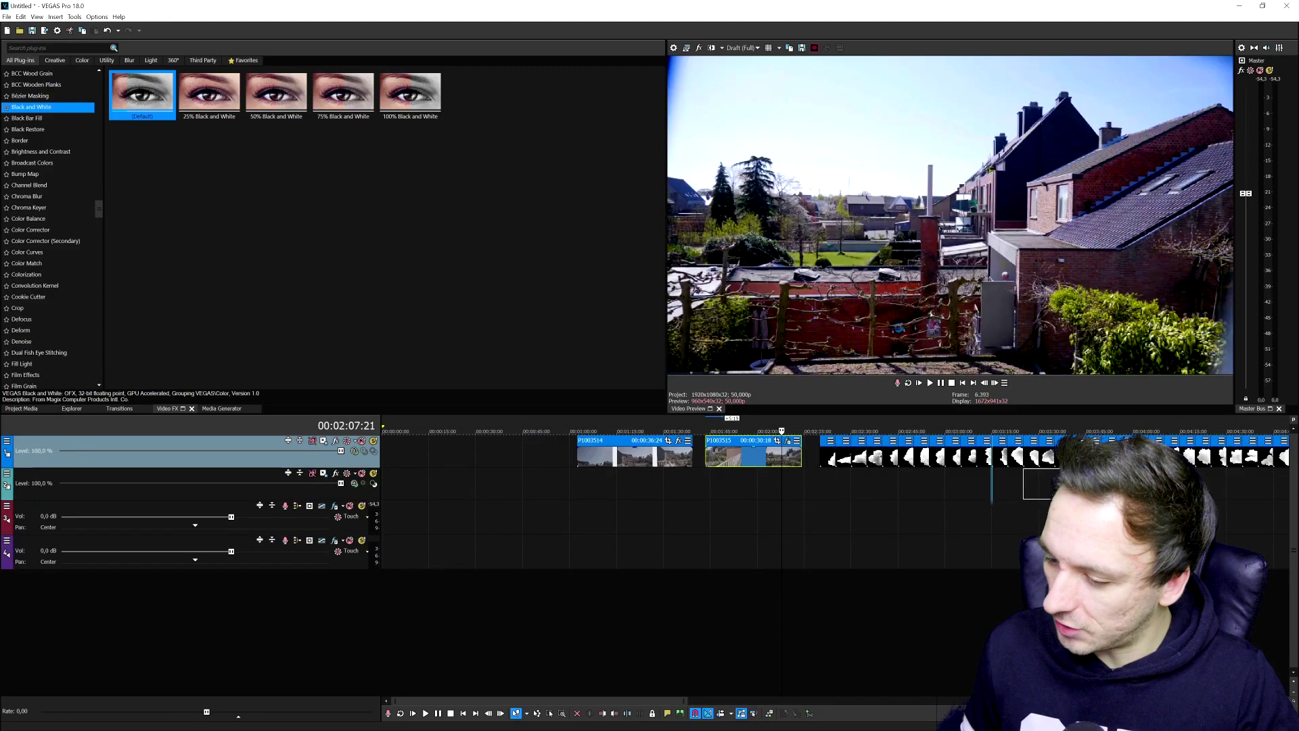
# Move clip P1003514 down to the second video track beneath the cloud images
pyautogui.moveTo(687, 467); pyautogui.dragTo(995, 484)
pyautogui.click(957, 428)
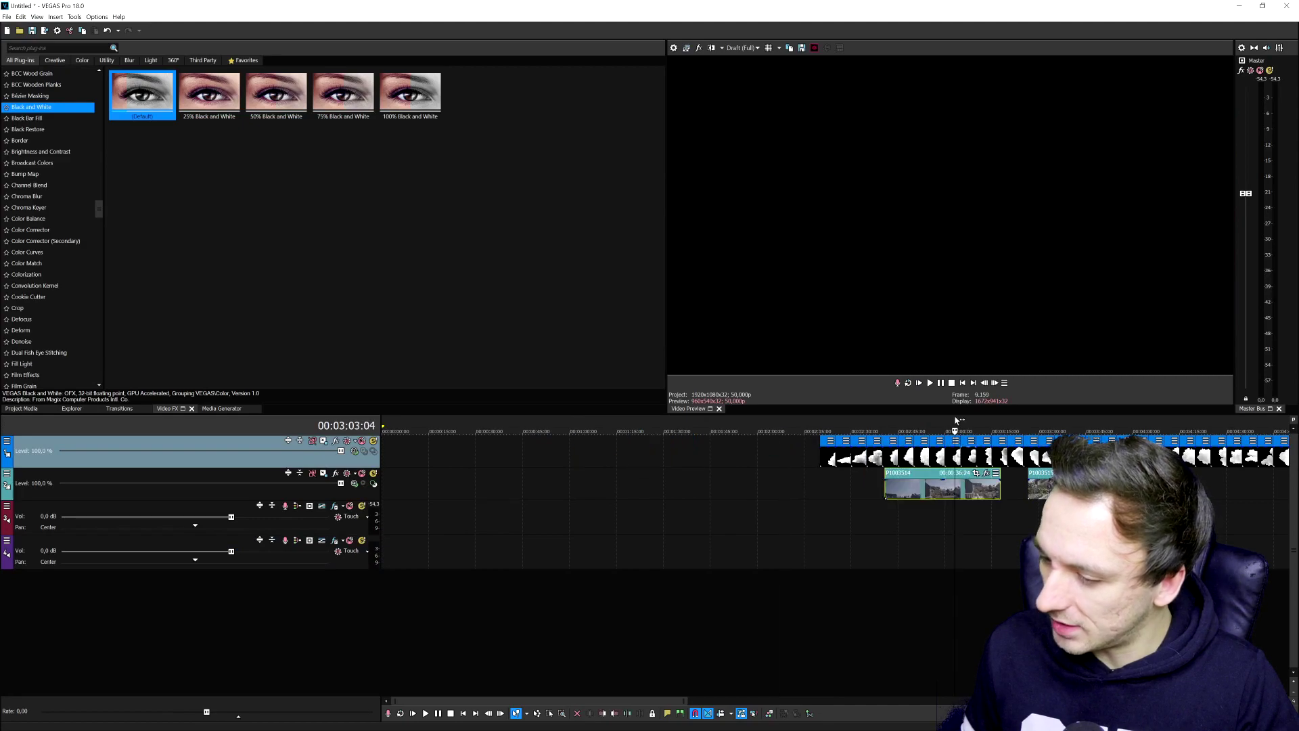
pyautogui.scroll(2, 712, 428)
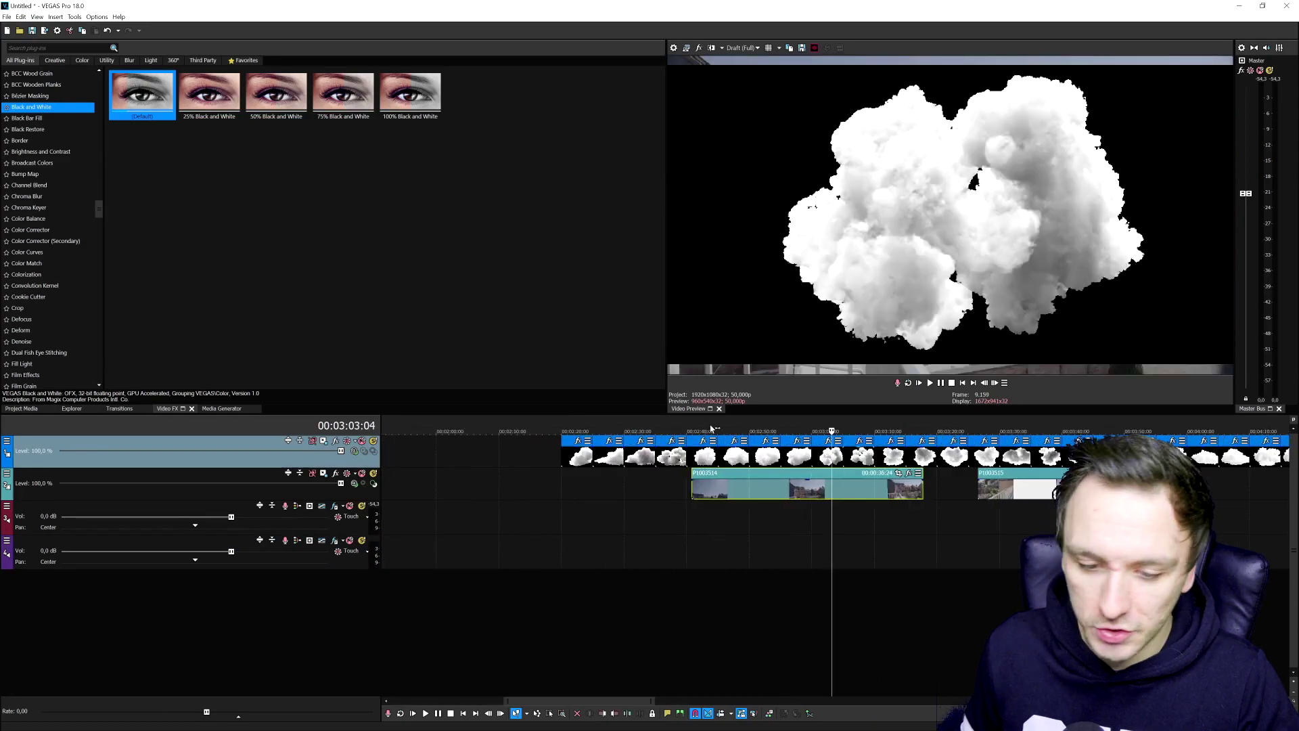
pyautogui.click(354, 451)
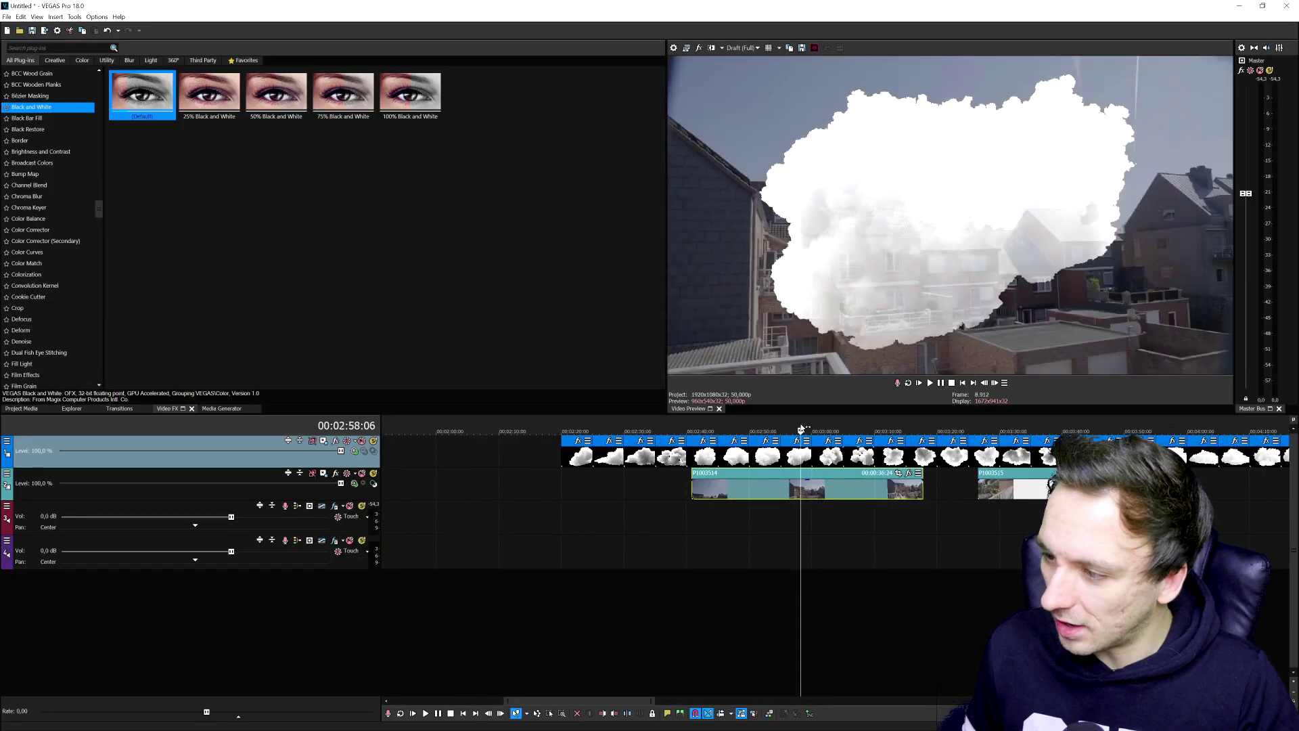
# Slide the drone clip earlier under the cloud clips and play the composite from about 17 s
pyautogui.scroll(-1, 909, 427)
pyautogui.scroll(-2, 836, 458)
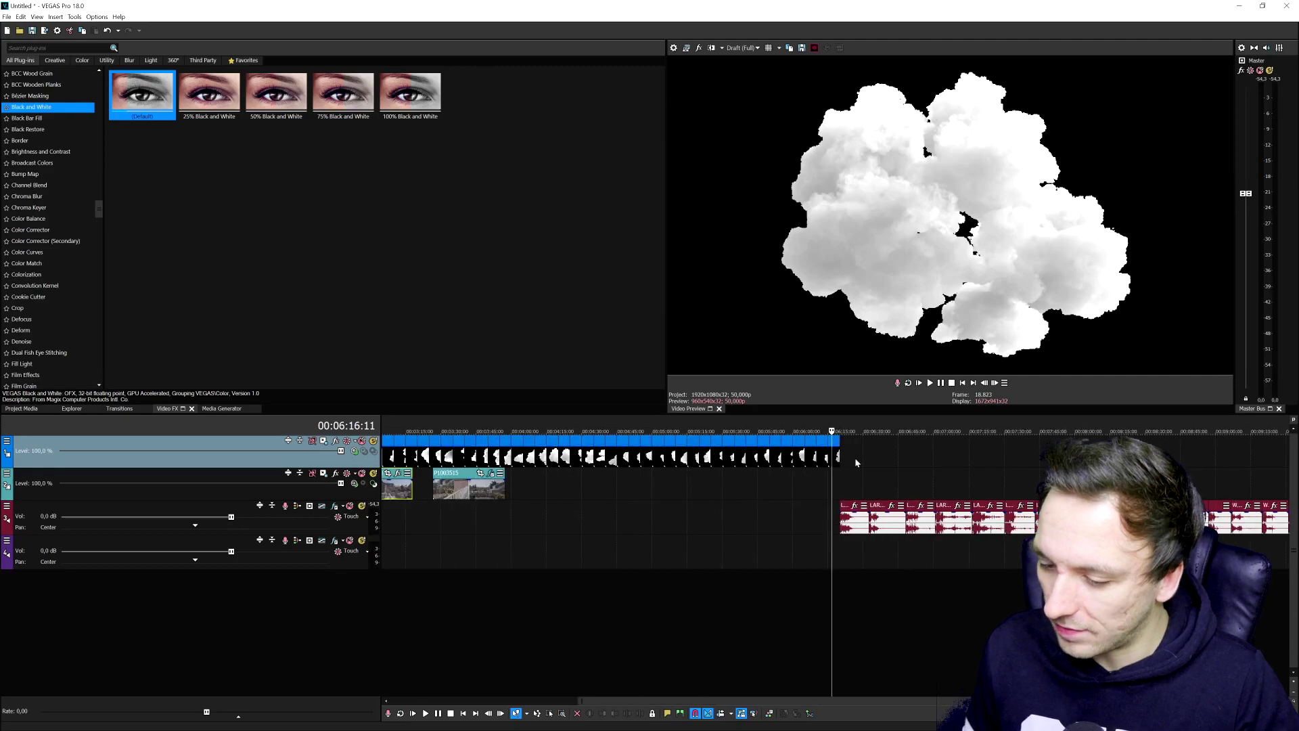
pyautogui.scroll(4, 837, 458)
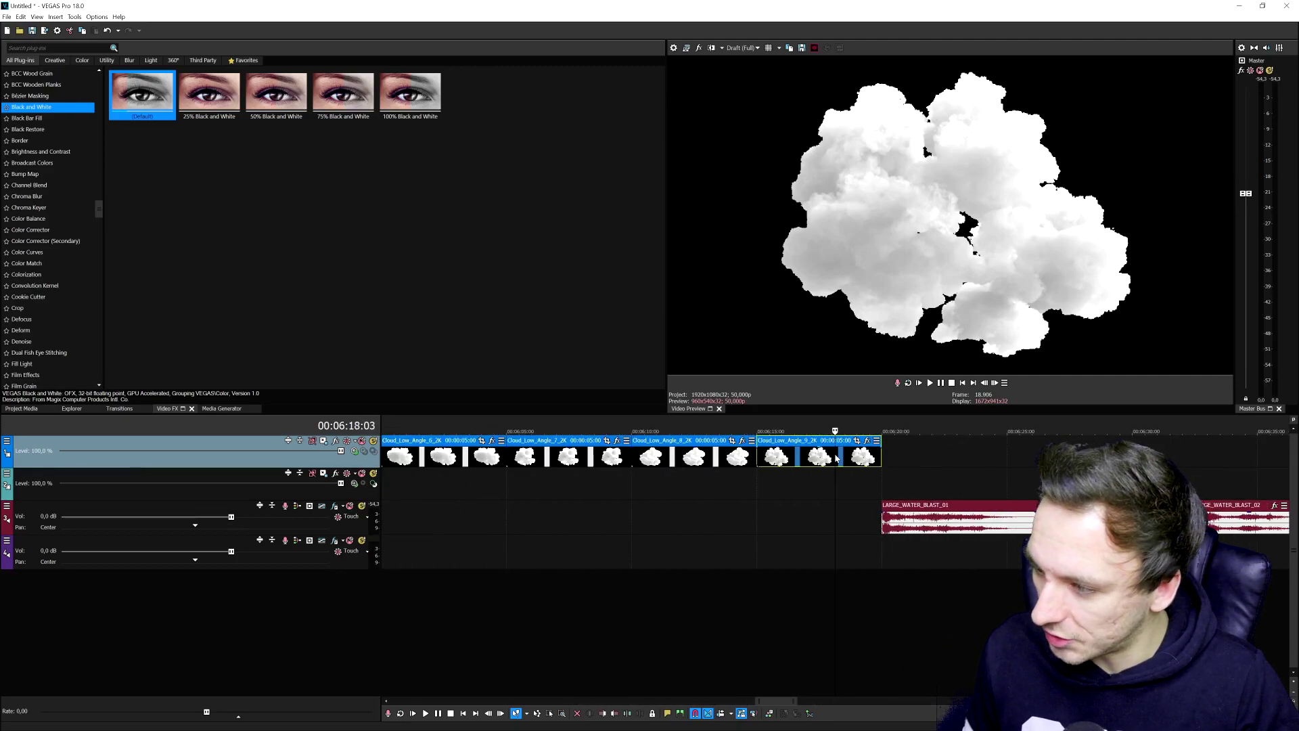
pyautogui.scroll(-5, 736, 467)
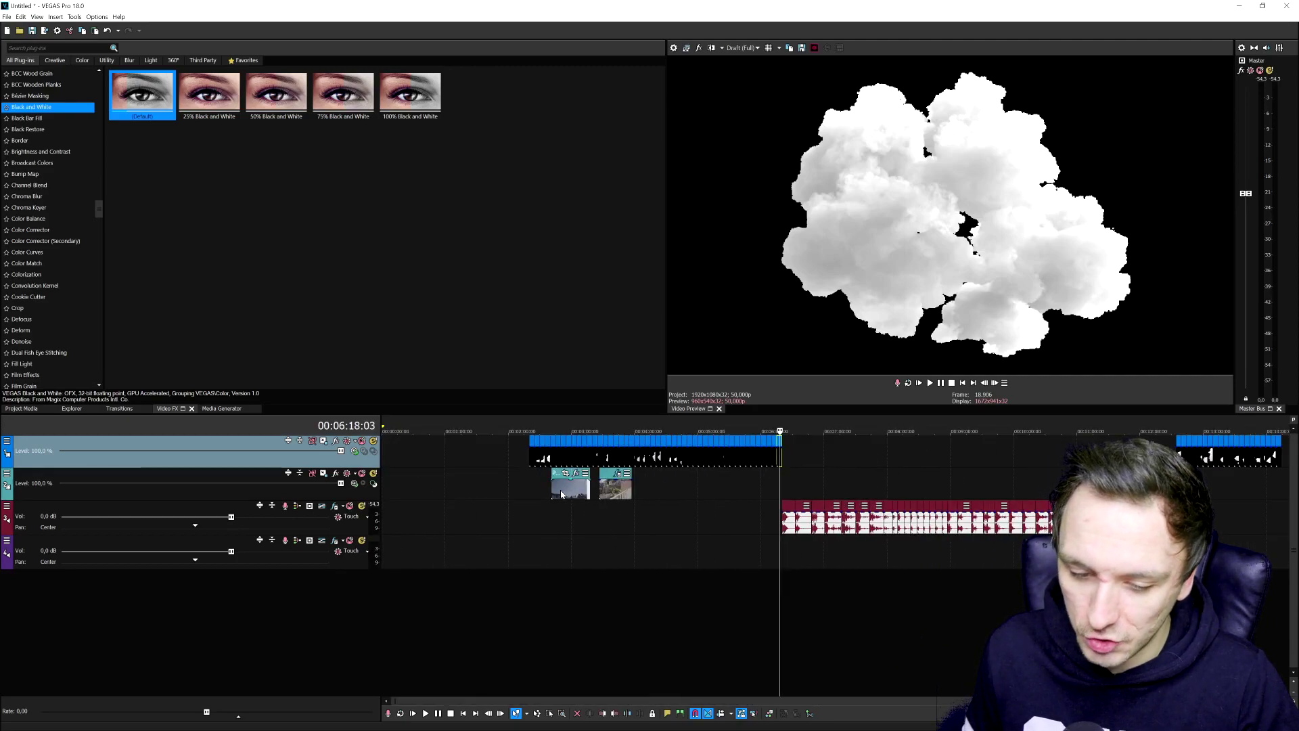
pyautogui.moveTo(561, 495); pyautogui.dragTo(408, 485)
pyautogui.click(408, 485)
pyautogui.scroll(5, 408, 485)
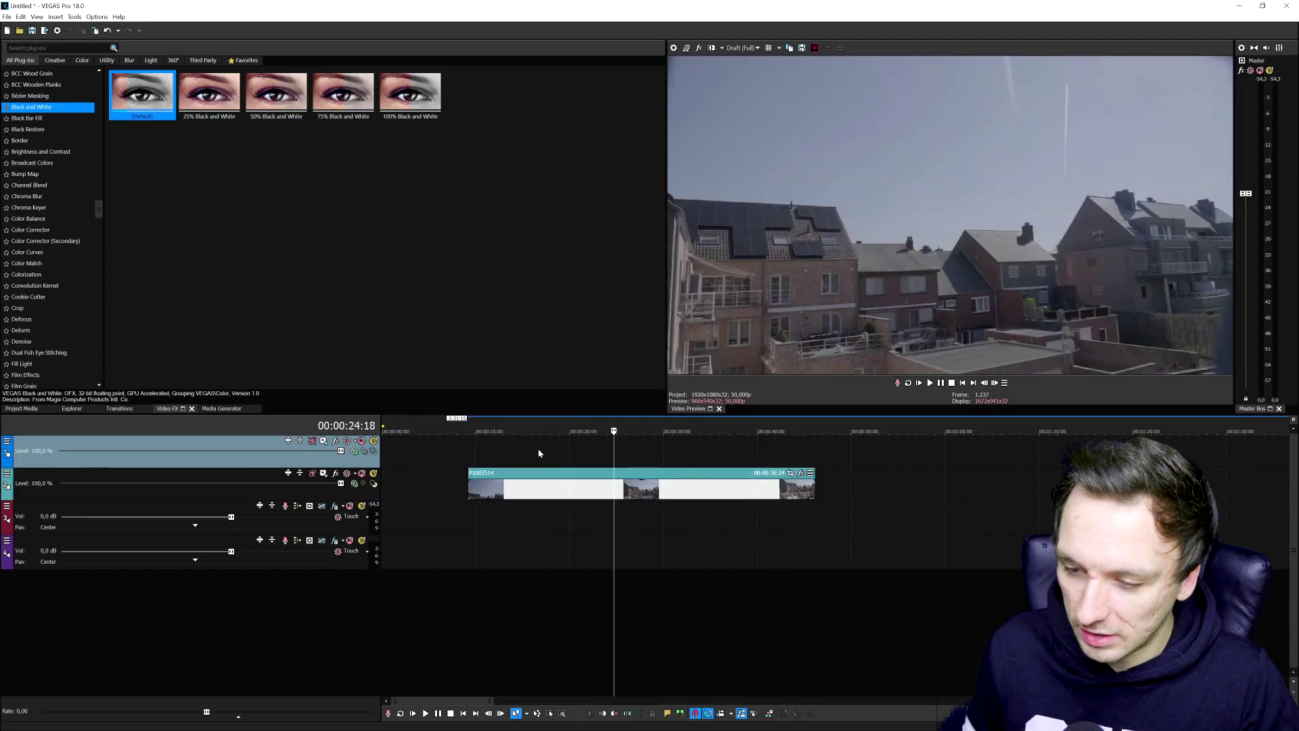
pyautogui.click(538, 487)
pyautogui.press('space')
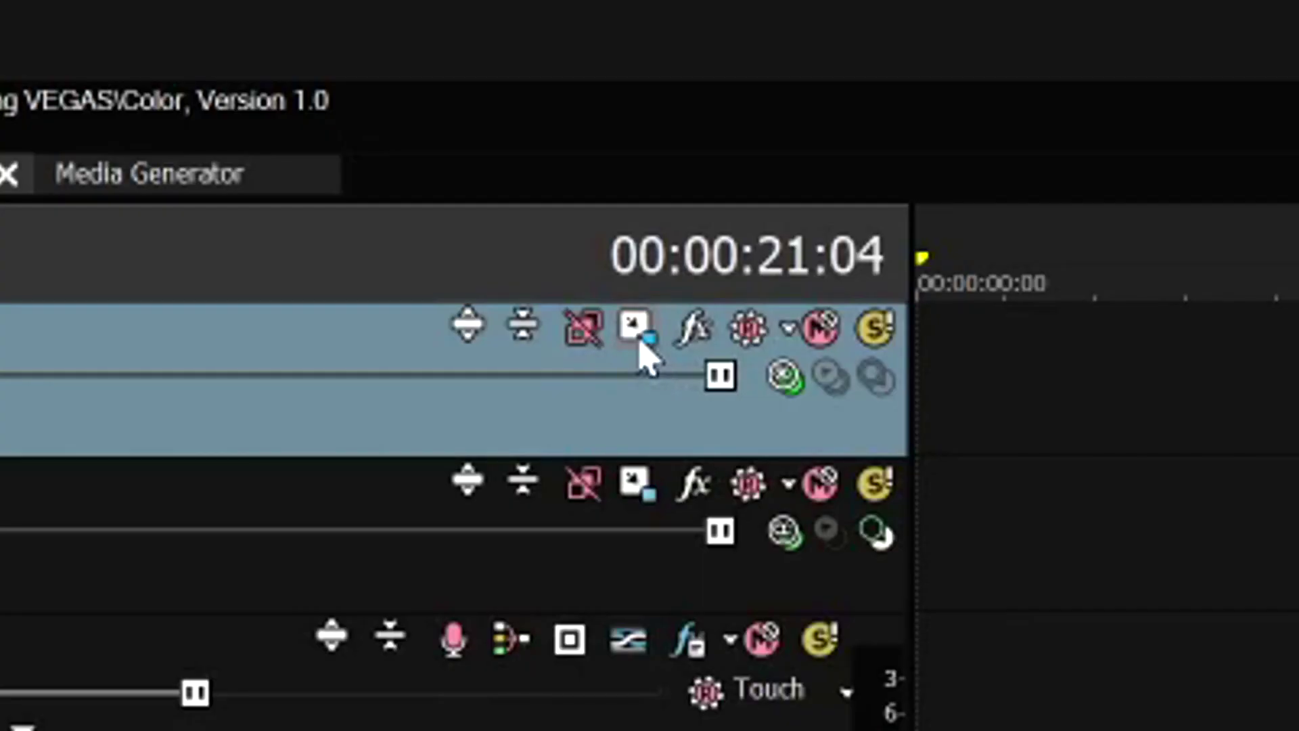
# Shrink the cloud track's motion frame to 533x300 and scrub the cloud clip to check it
pyautogui.click(640, 342)
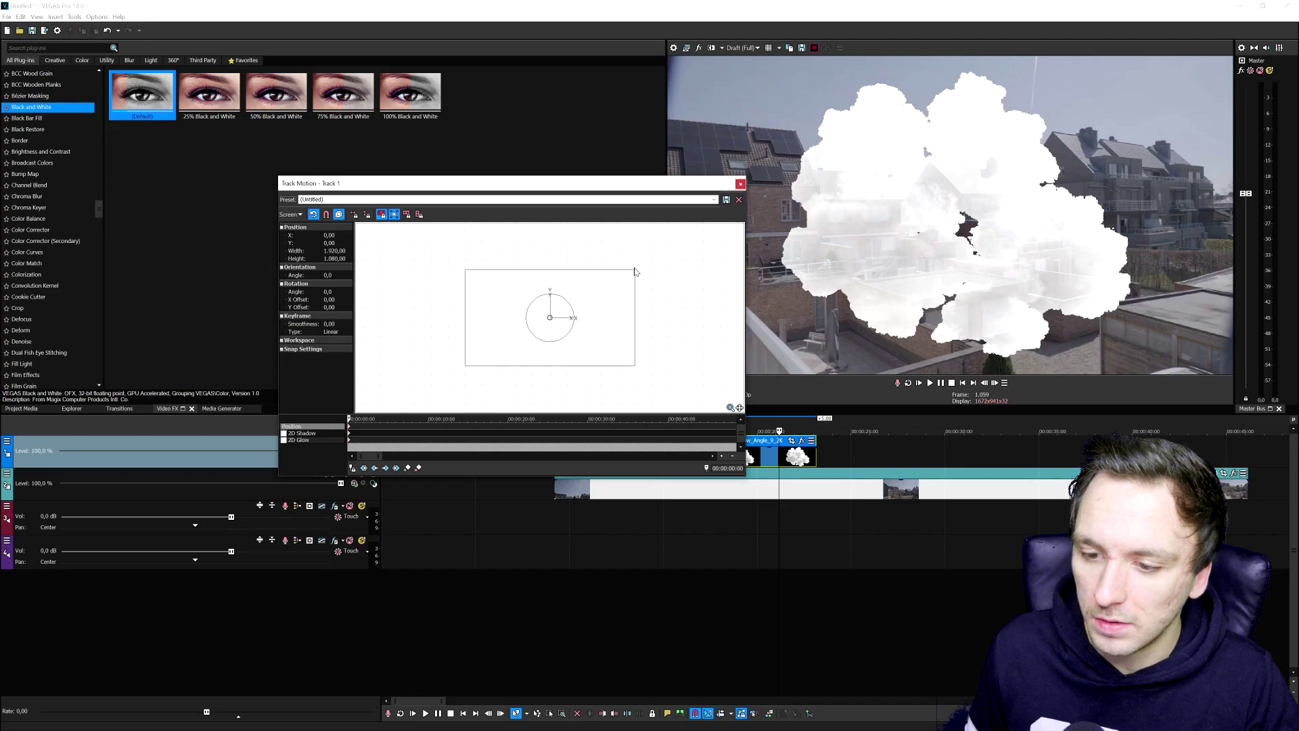
pyautogui.moveTo(635, 271); pyautogui.dragTo(688, 215)
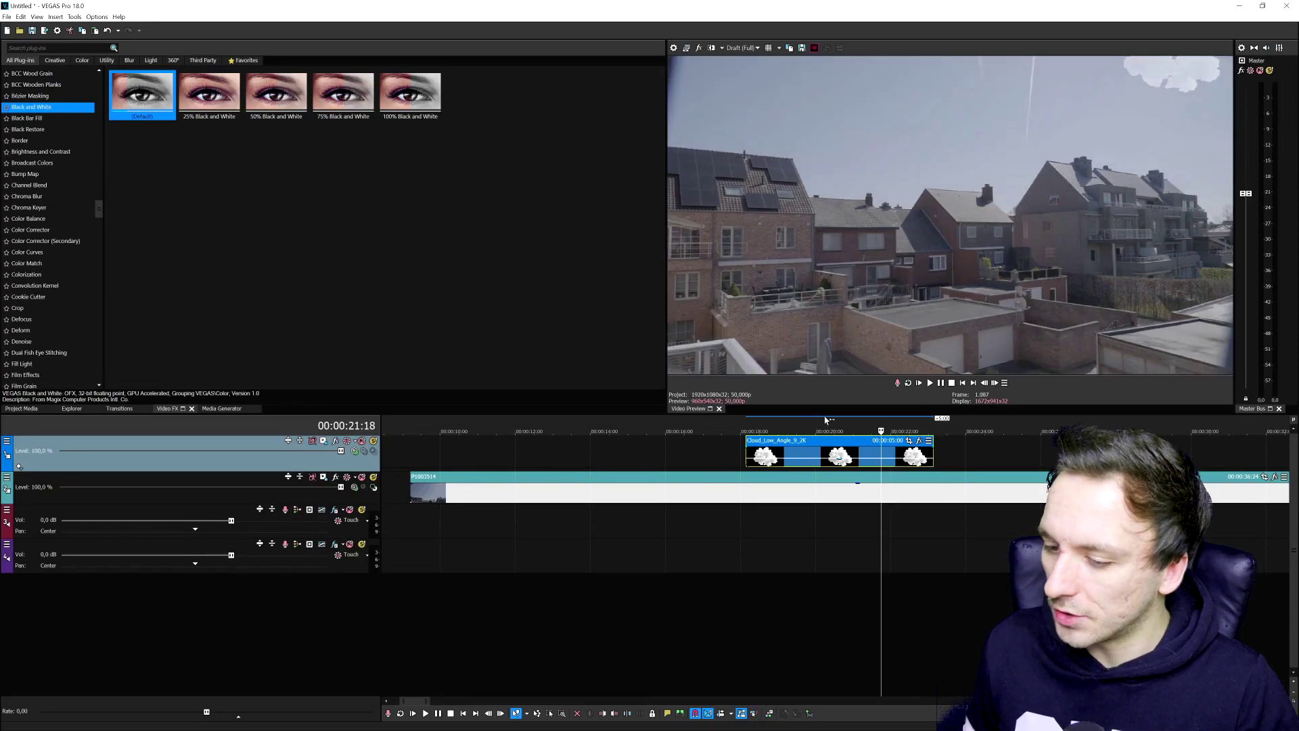
pyautogui.click(826, 446)
pyautogui.click(859, 447)
pyautogui.scroll(-3, 850, 441)
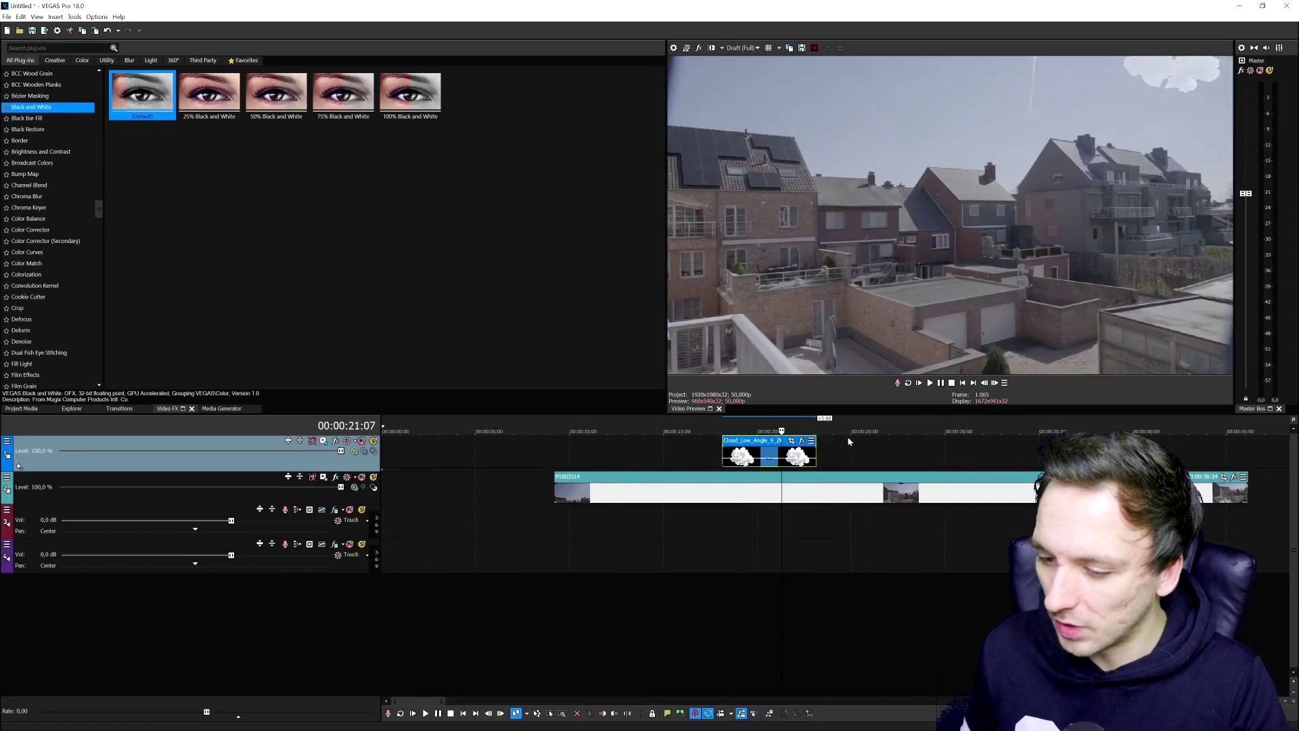
pyautogui.click(784, 455)
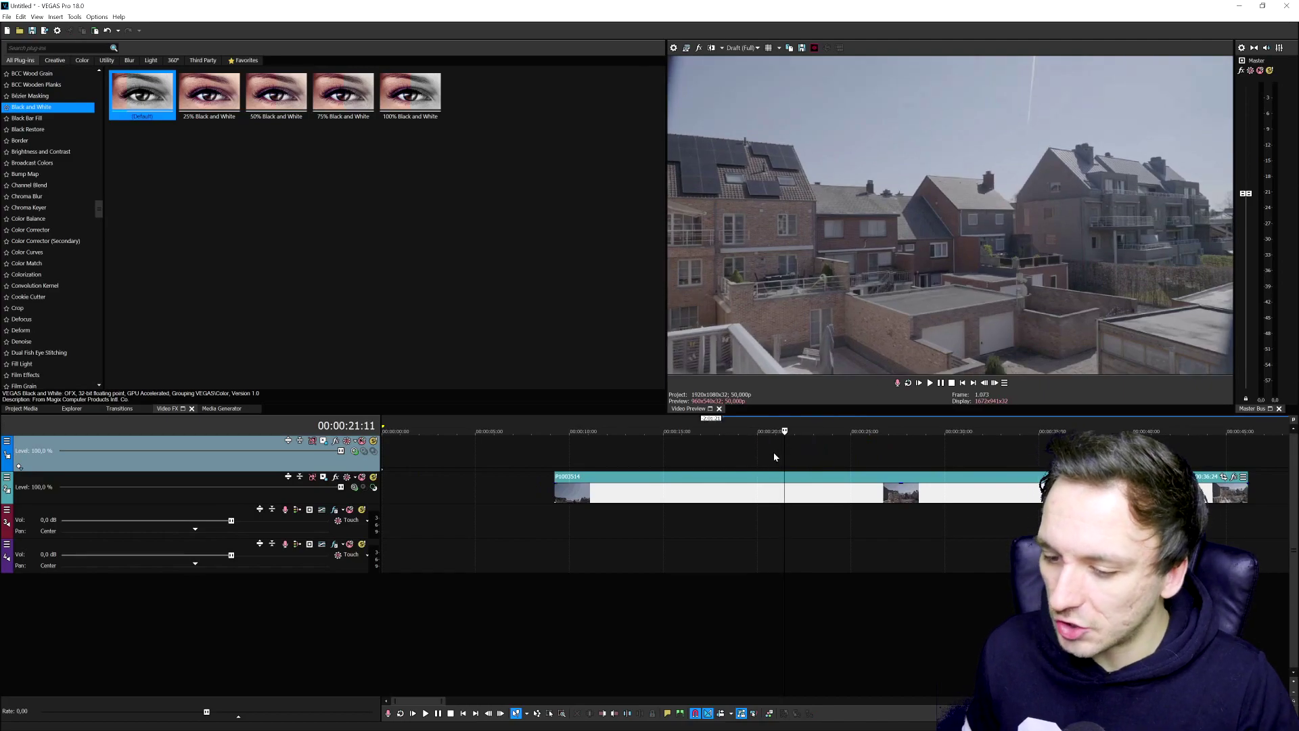
pyautogui.scroll(-6, 774, 452)
pyautogui.scroll(5, 627, 454)
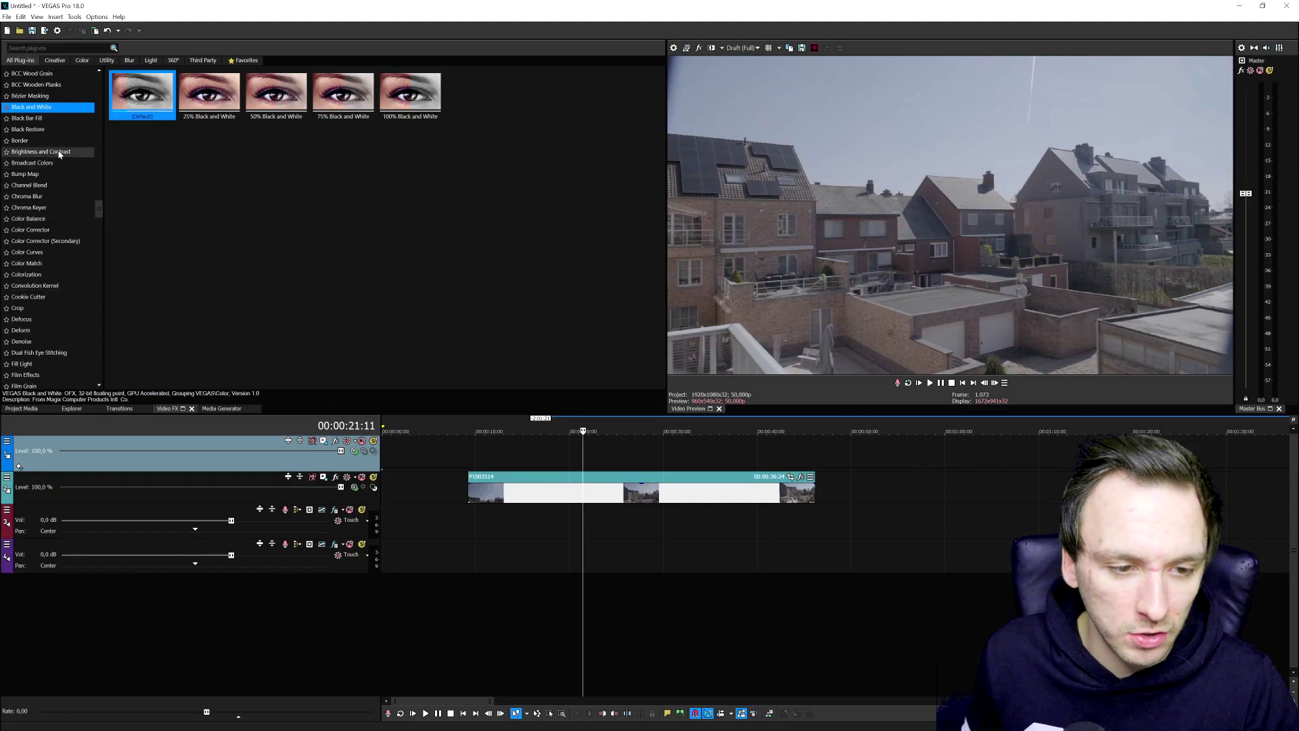
# Apply the default Brightness and Contrast preset to P1003514, raising contrast to 0.375
pyautogui.click(59, 153)
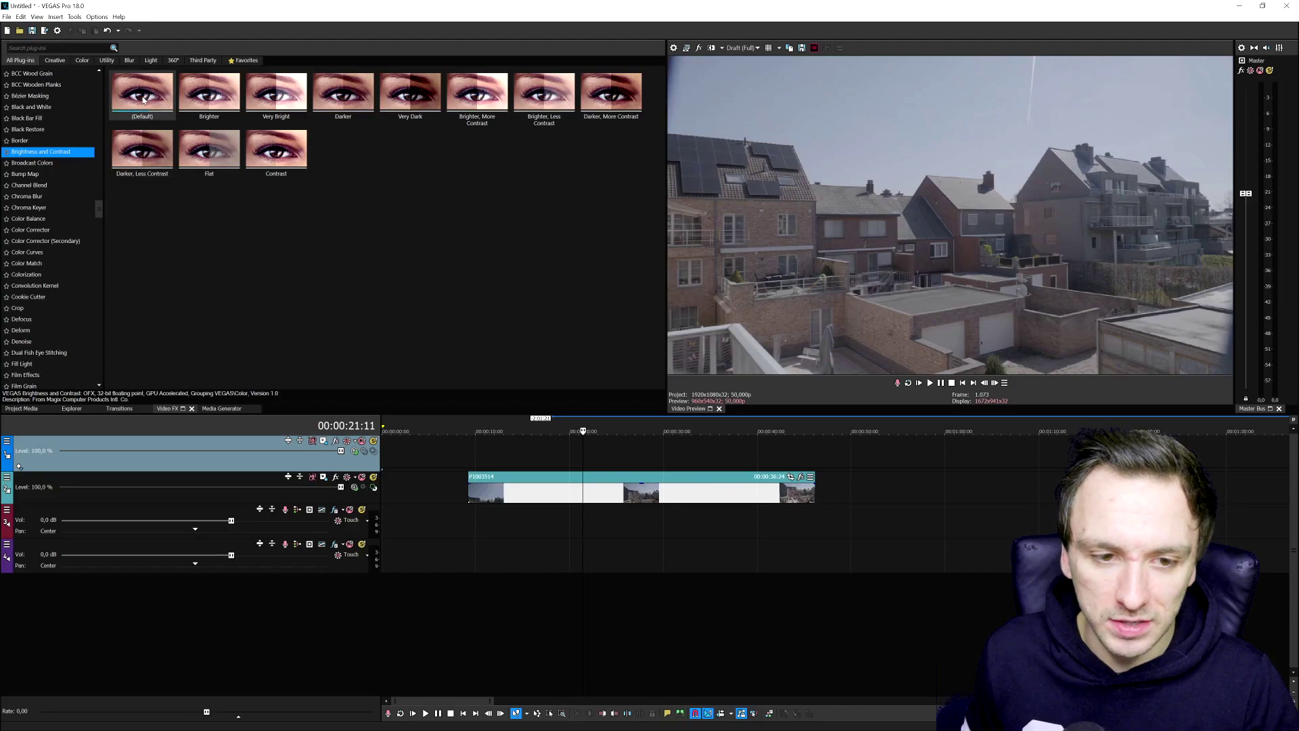
pyautogui.moveTo(144, 100); pyautogui.dragTo(505, 348)
pyautogui.moveTo(586, 497); pyautogui.dragTo(587, 499)
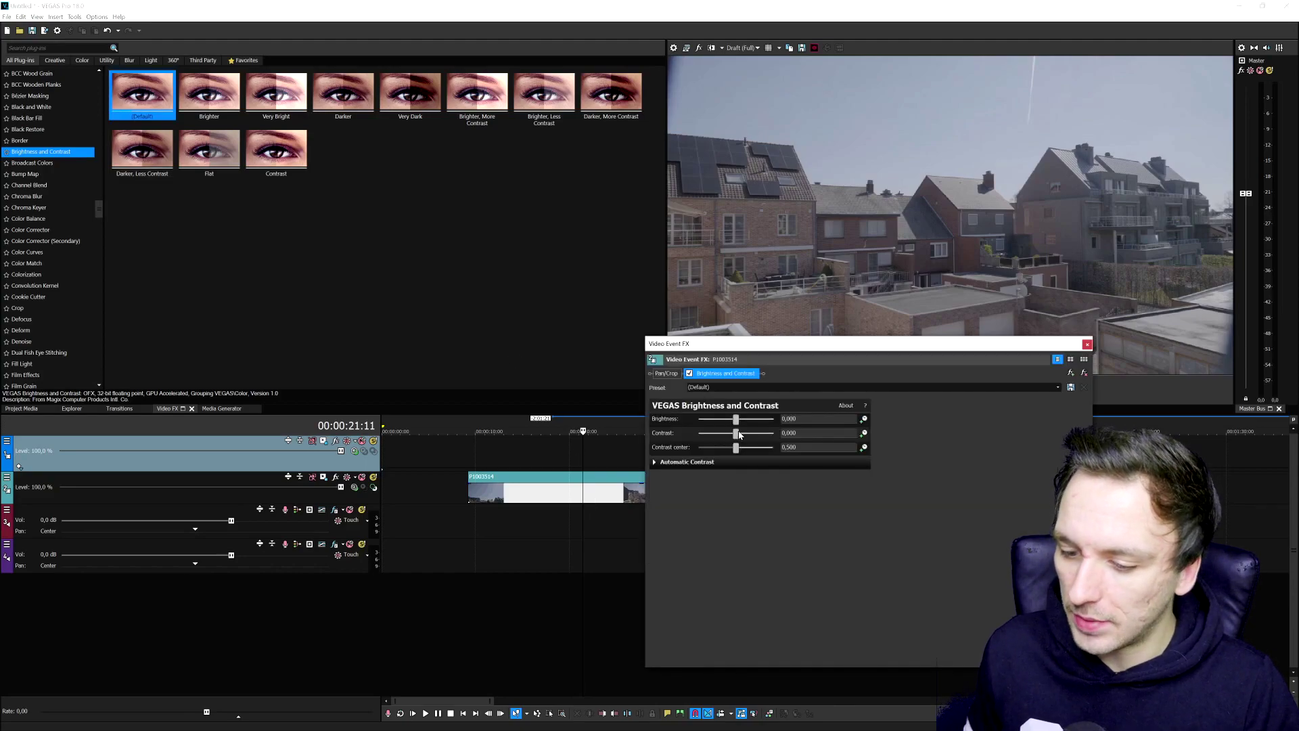
pyautogui.moveTo(737, 434); pyautogui.dragTo(748, 440)
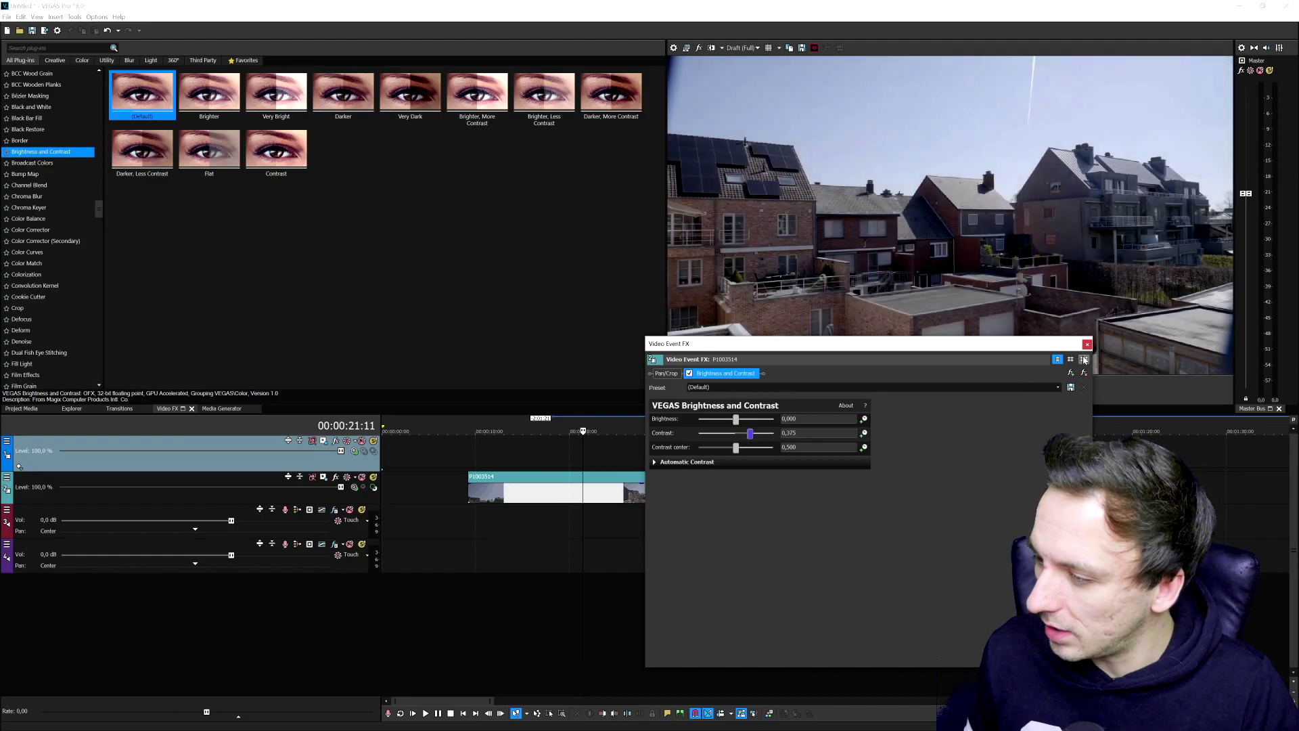
pyautogui.click(1087, 344)
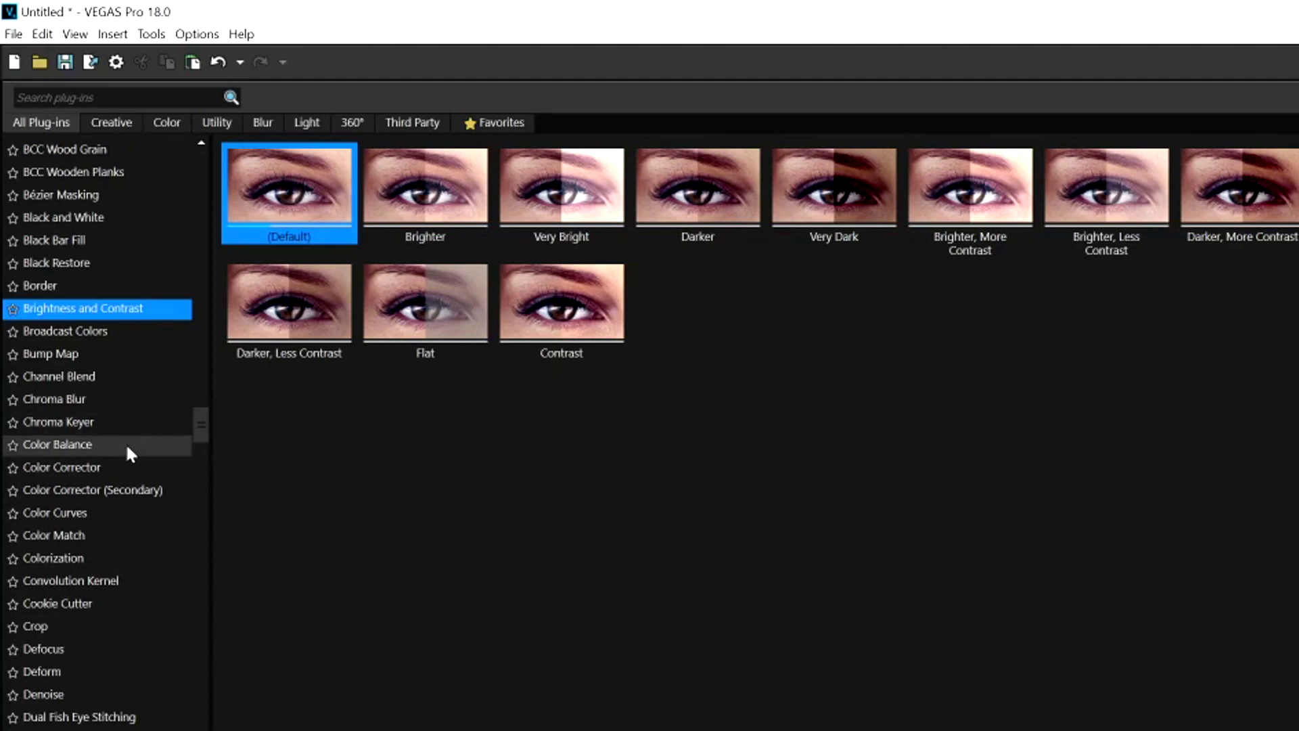
# Add Color Corrector (Secondary) to P1003514 with saturation 0,777, gamma 0,661 and gain 0,634
pyautogui.click(130, 483)
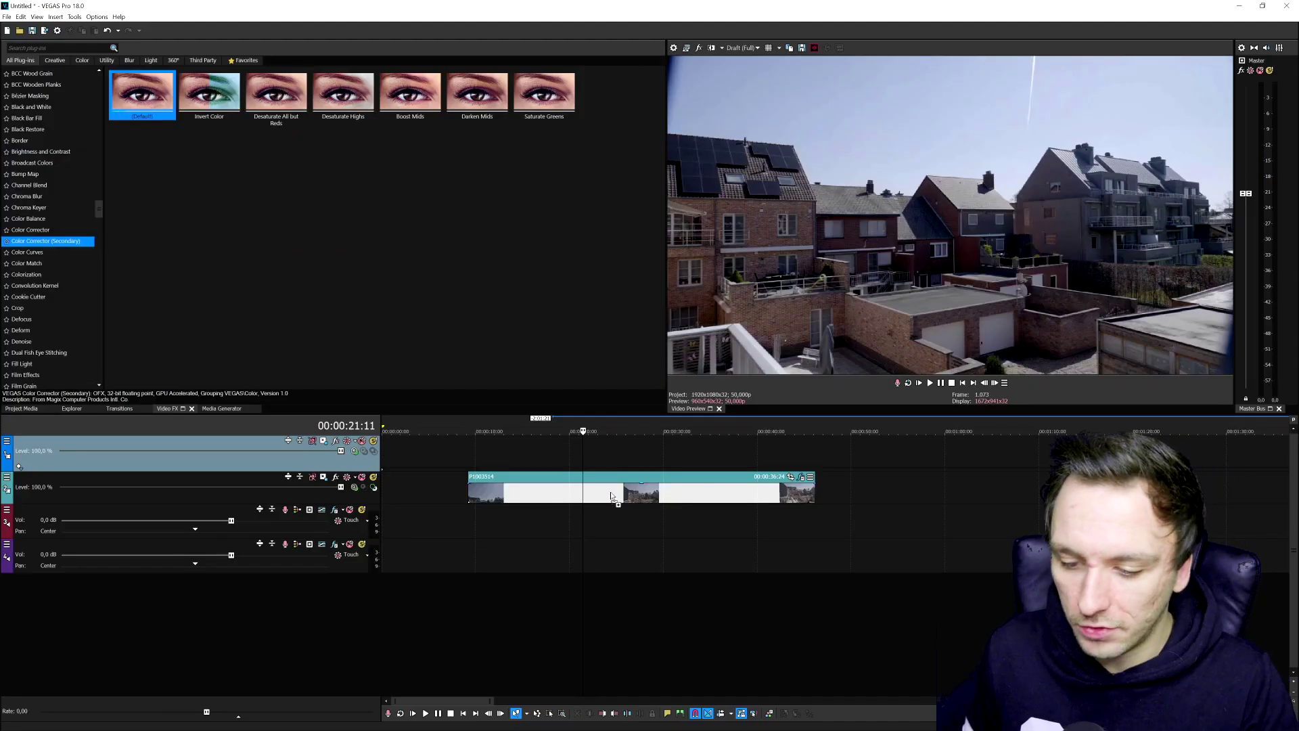
pyautogui.moveTo(611, 496); pyautogui.dragTo(612, 497)
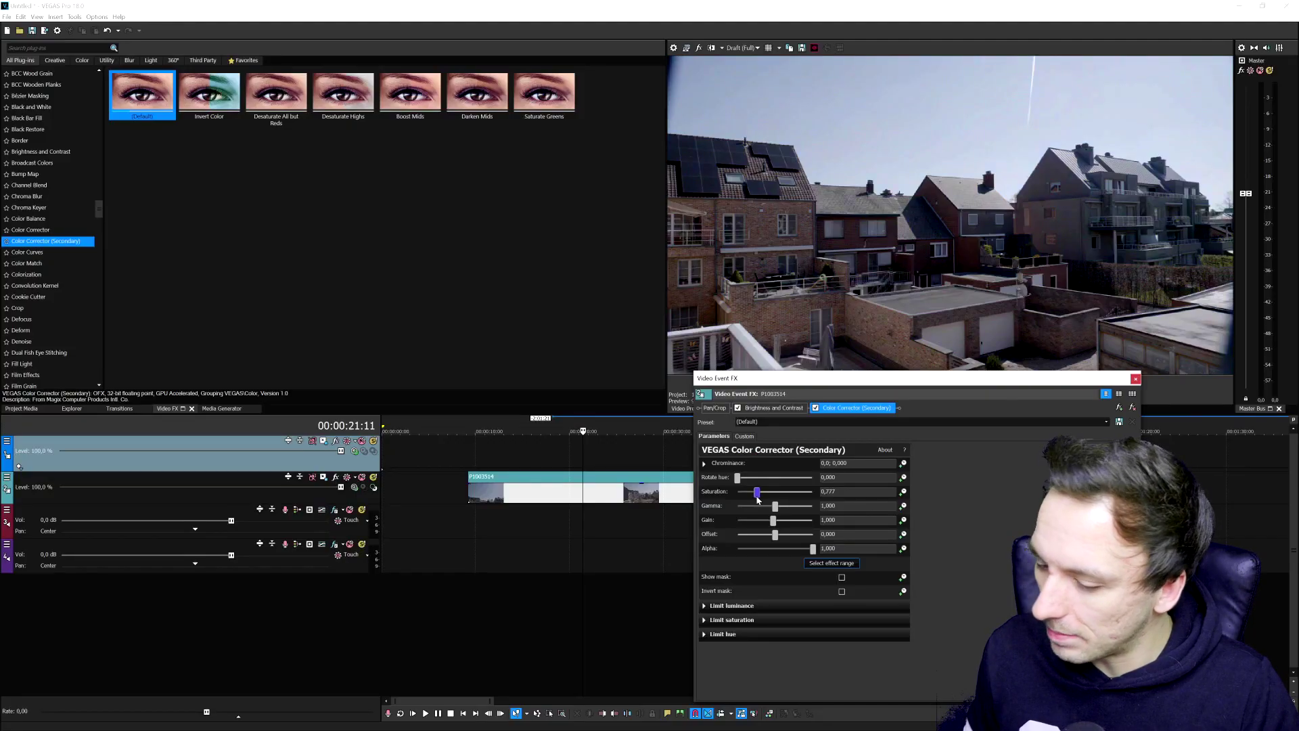
pyautogui.moveTo(776, 513)
pyautogui.mouseDown()
pyautogui.moveTo(788, 513)
pyautogui.moveTo(762, 513)
pyautogui.moveTo(797, 511)
pyautogui.moveTo(757, 515)
pyautogui.moveTo(792, 519)
pyautogui.mouseUp()
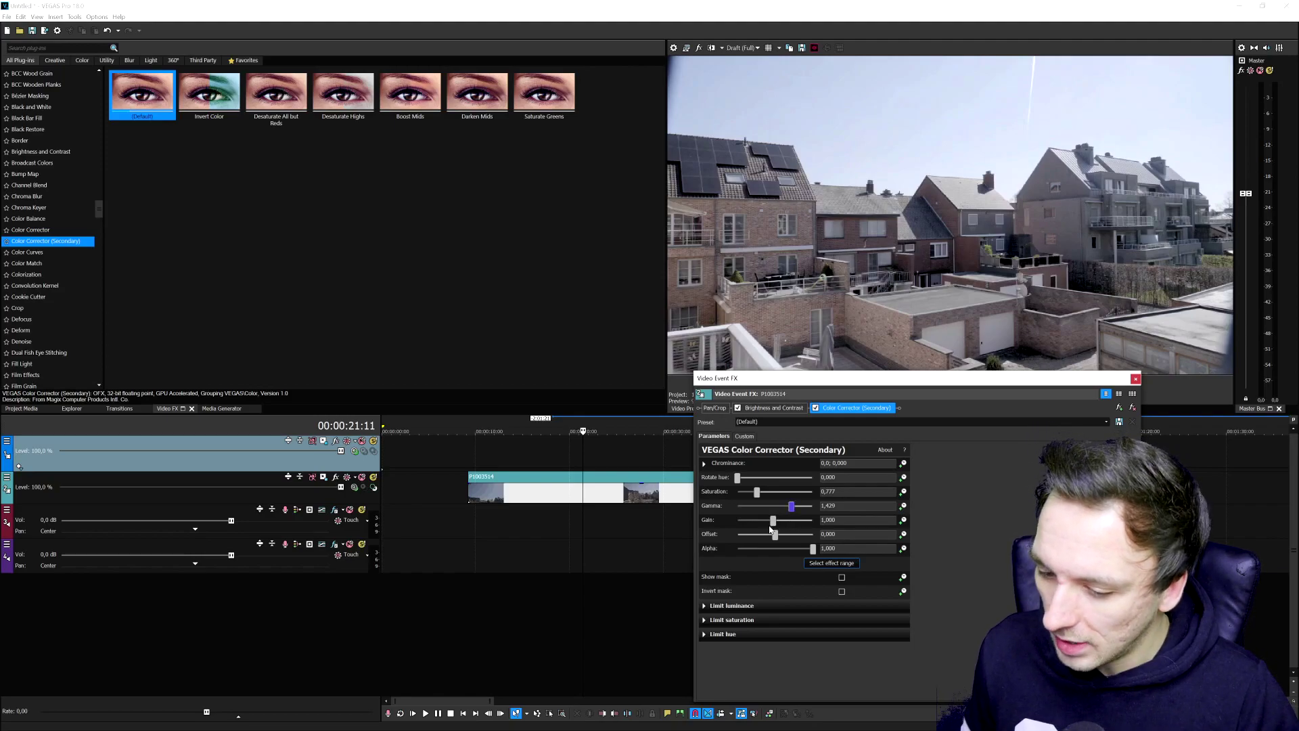
pyautogui.moveTo(773, 525)
pyautogui.mouseDown()
pyautogui.moveTo(788, 526)
pyautogui.moveTo(759, 532)
pyautogui.moveTo(792, 538)
pyautogui.moveTo(757, 538)
pyautogui.moveTo(780, 538)
pyautogui.mouseUp()
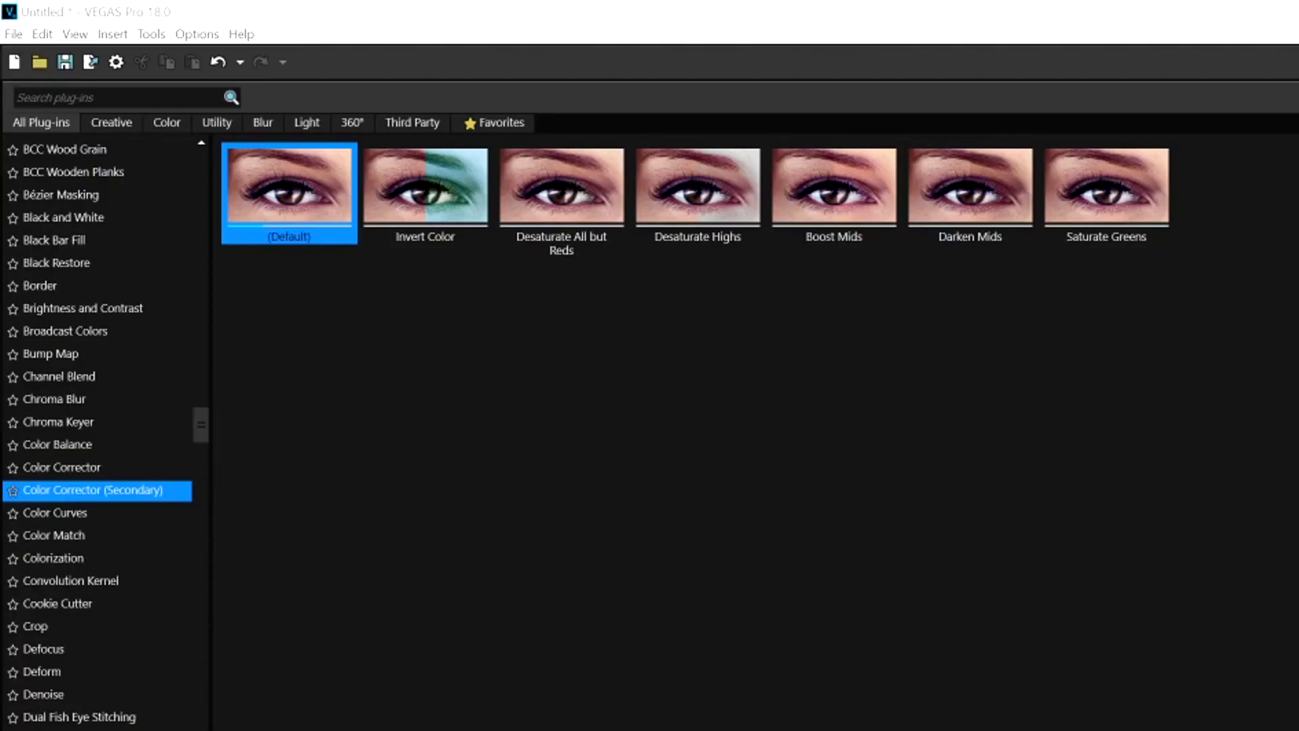
# Apply the default Color Corrector preset to drone clip P1003514
pyautogui.click(729, 582)
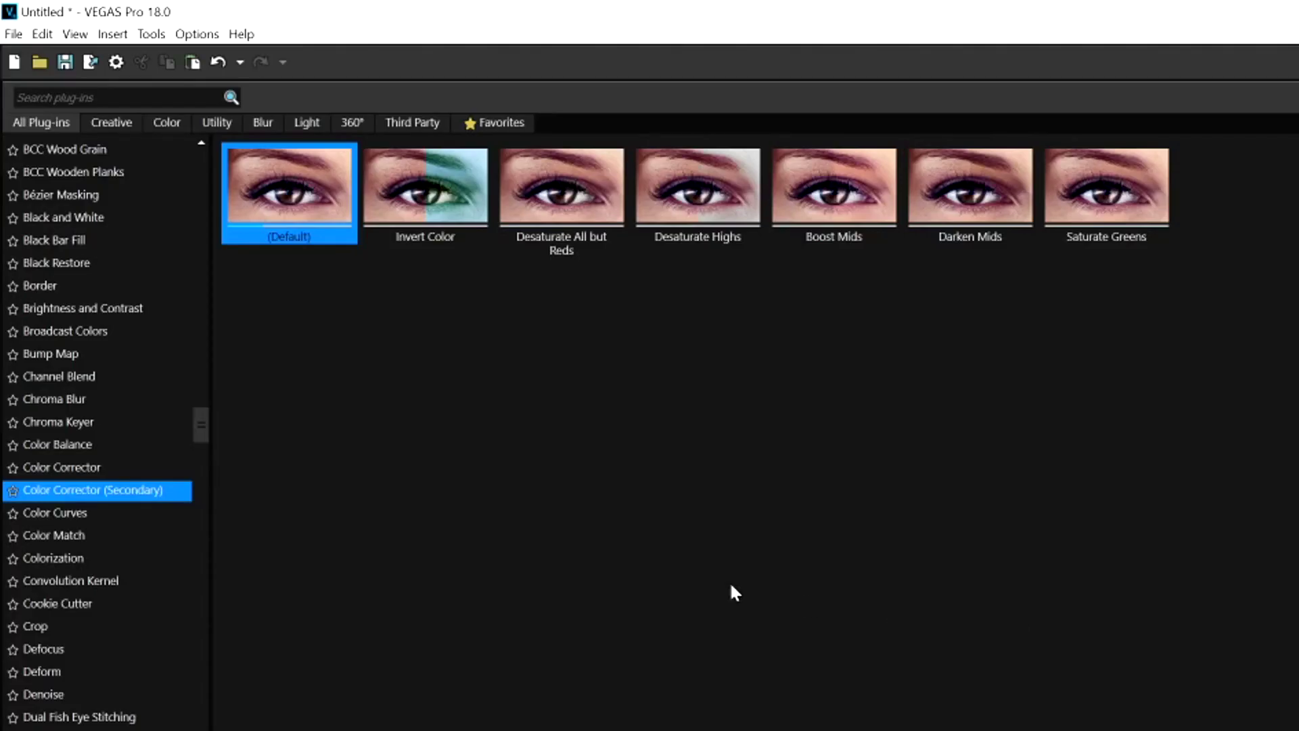
pyautogui.click(97, 468)
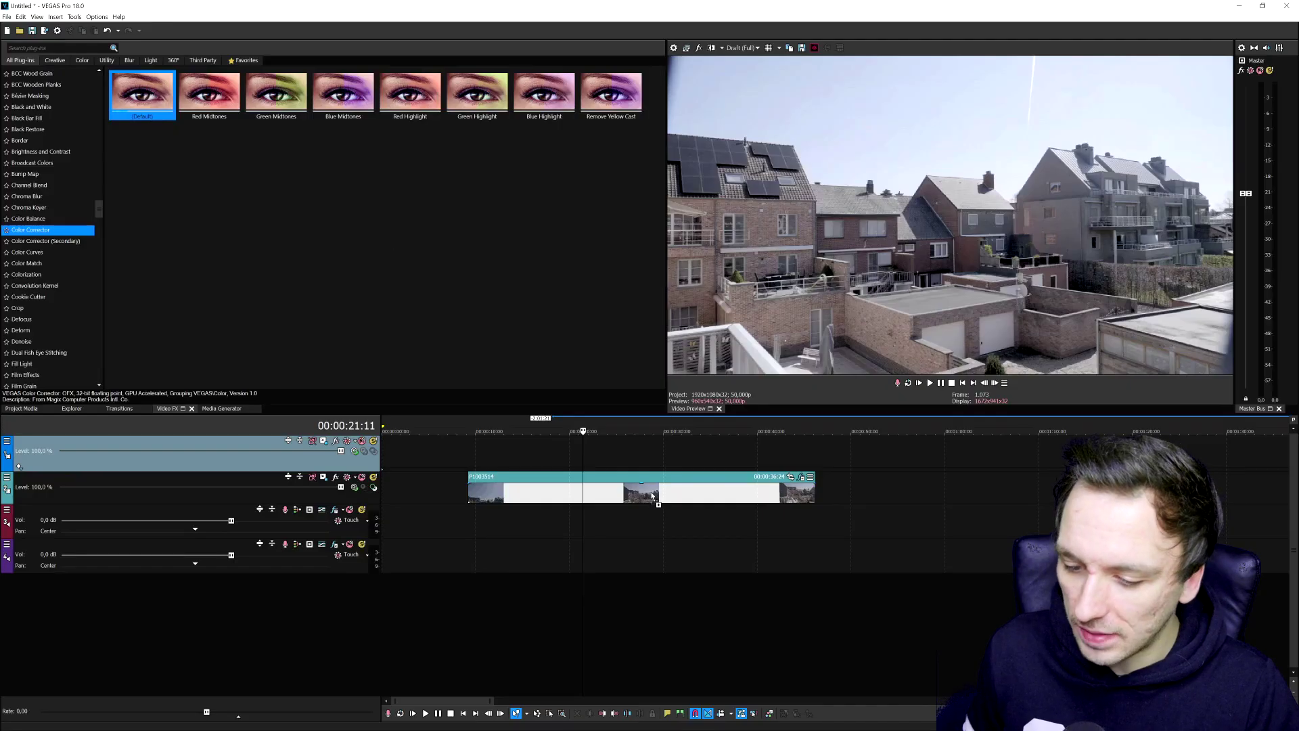
pyautogui.moveTo(653, 496); pyautogui.dragTo(653, 496)
pyautogui.click(303, 233)
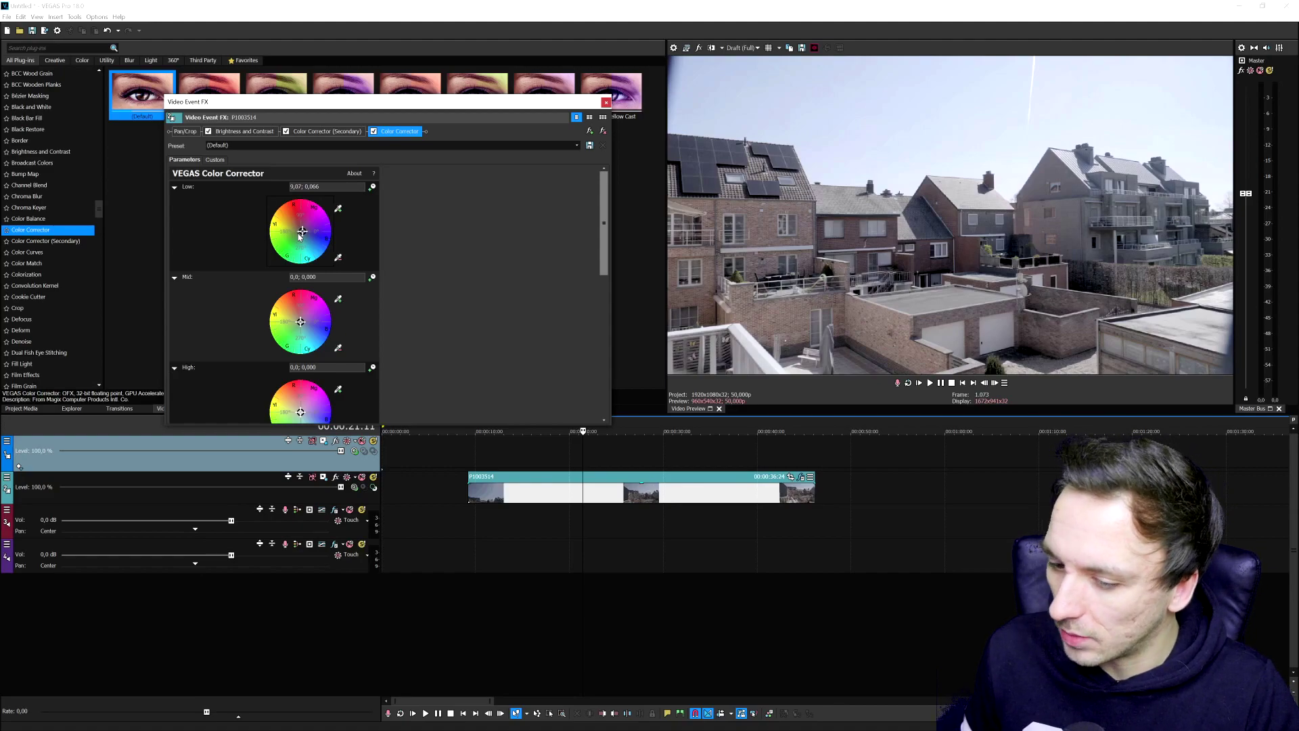
# Shift the shadows' tint slightly and push the midtones toward a cold magenta-blue
pyautogui.click(589, 487)
pyautogui.click(621, 487)
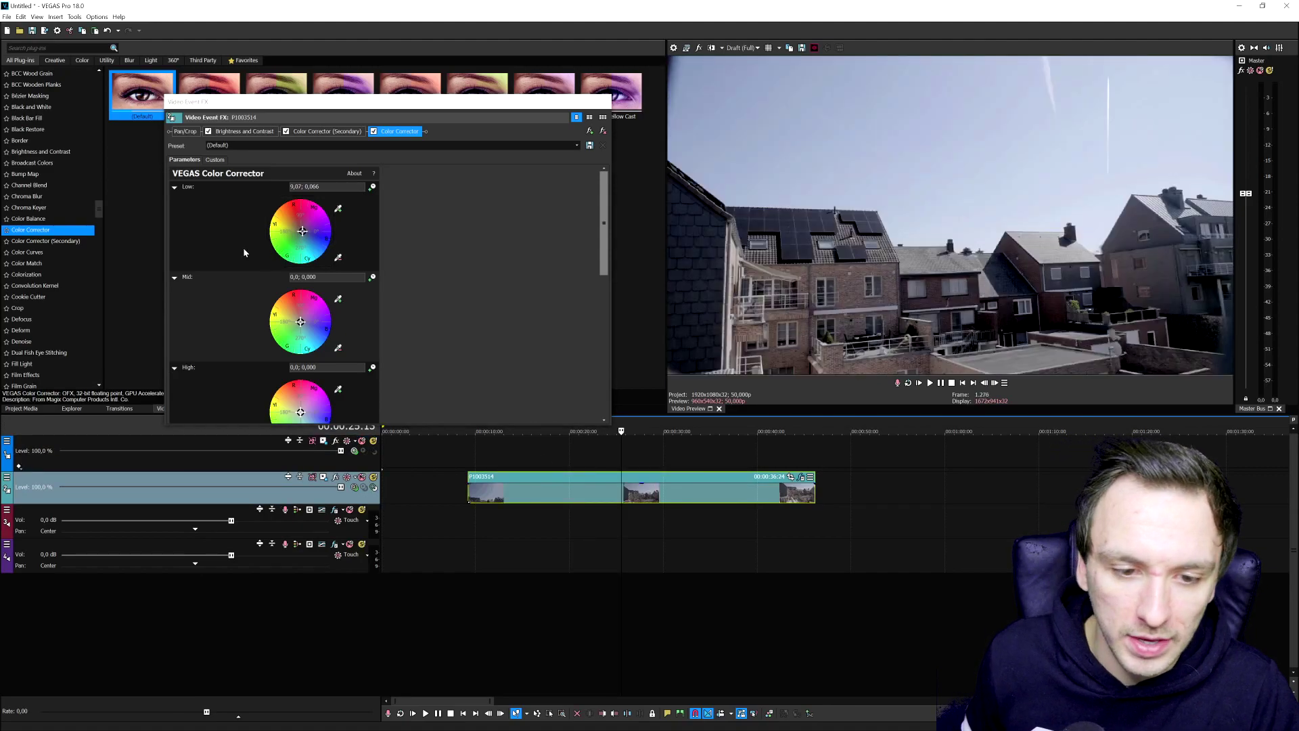
pyautogui.moveTo(301, 231)
pyautogui.mouseDown()
pyautogui.moveTo(287, 242)
pyautogui.moveTo(287, 226)
pyautogui.mouseUp()
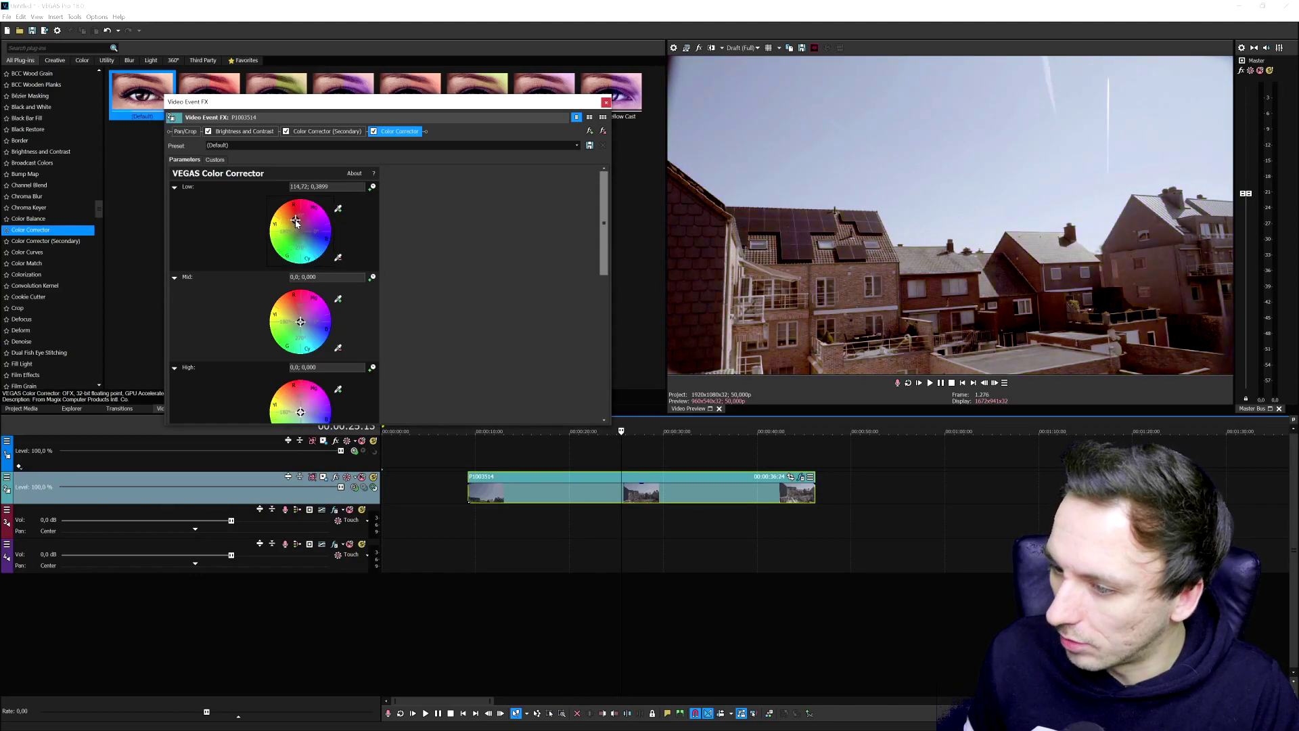
pyautogui.click(710, 448)
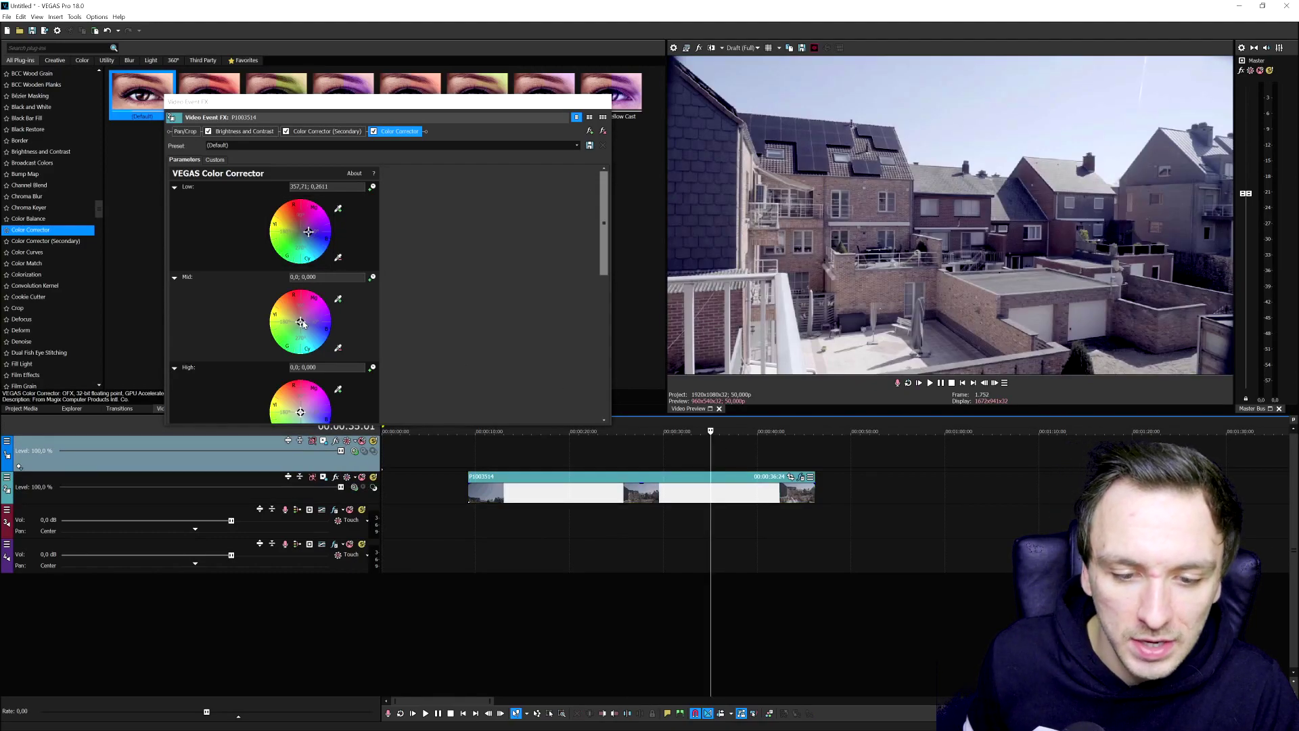
pyautogui.moveTo(301, 323); pyautogui.dragTo(318, 320)
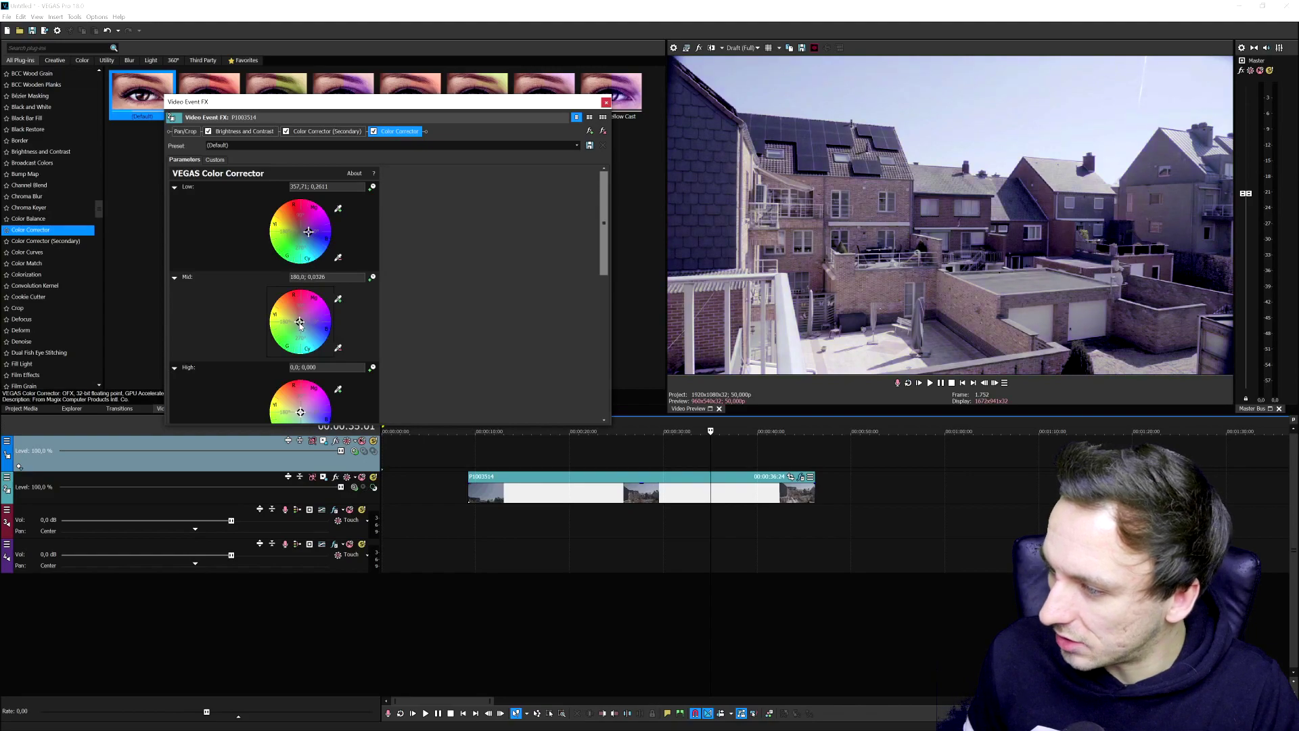
pyautogui.moveTo(300, 326); pyautogui.dragTo(298, 336)
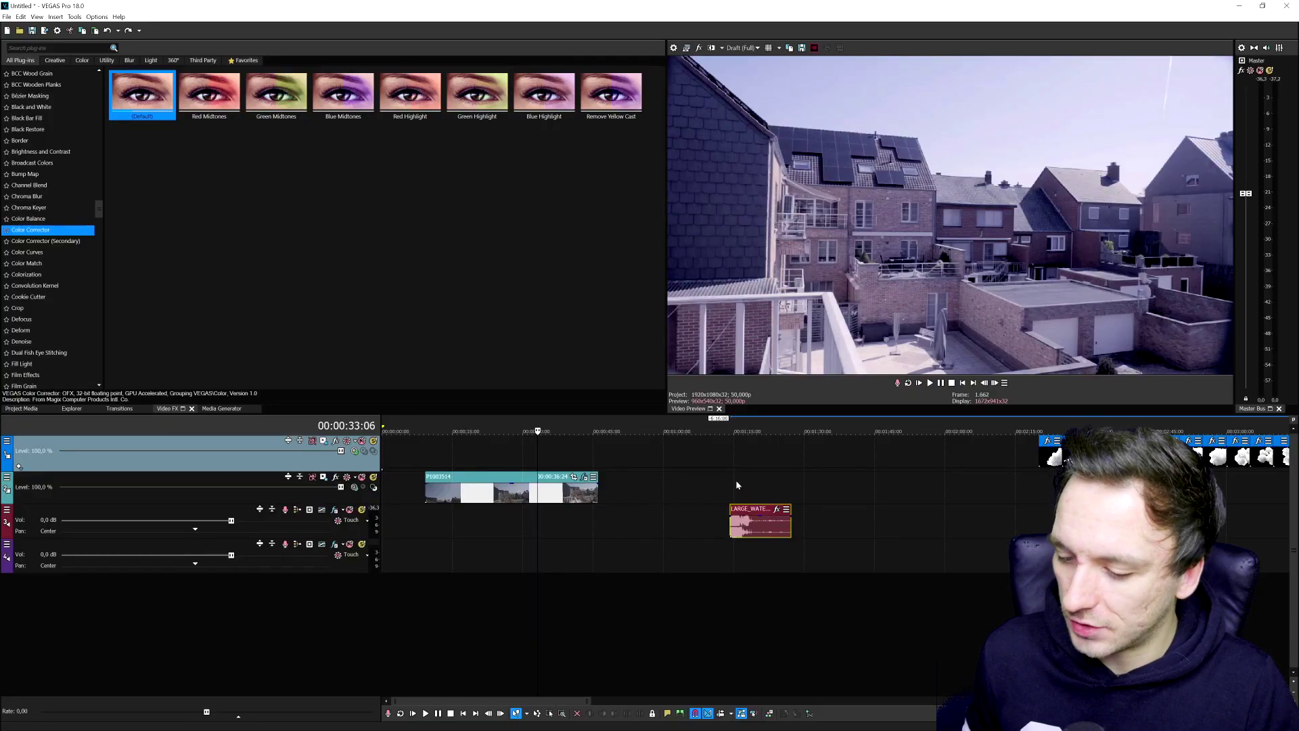
pyautogui.click(738, 482)
pyautogui.scroll(-6, 740, 483)
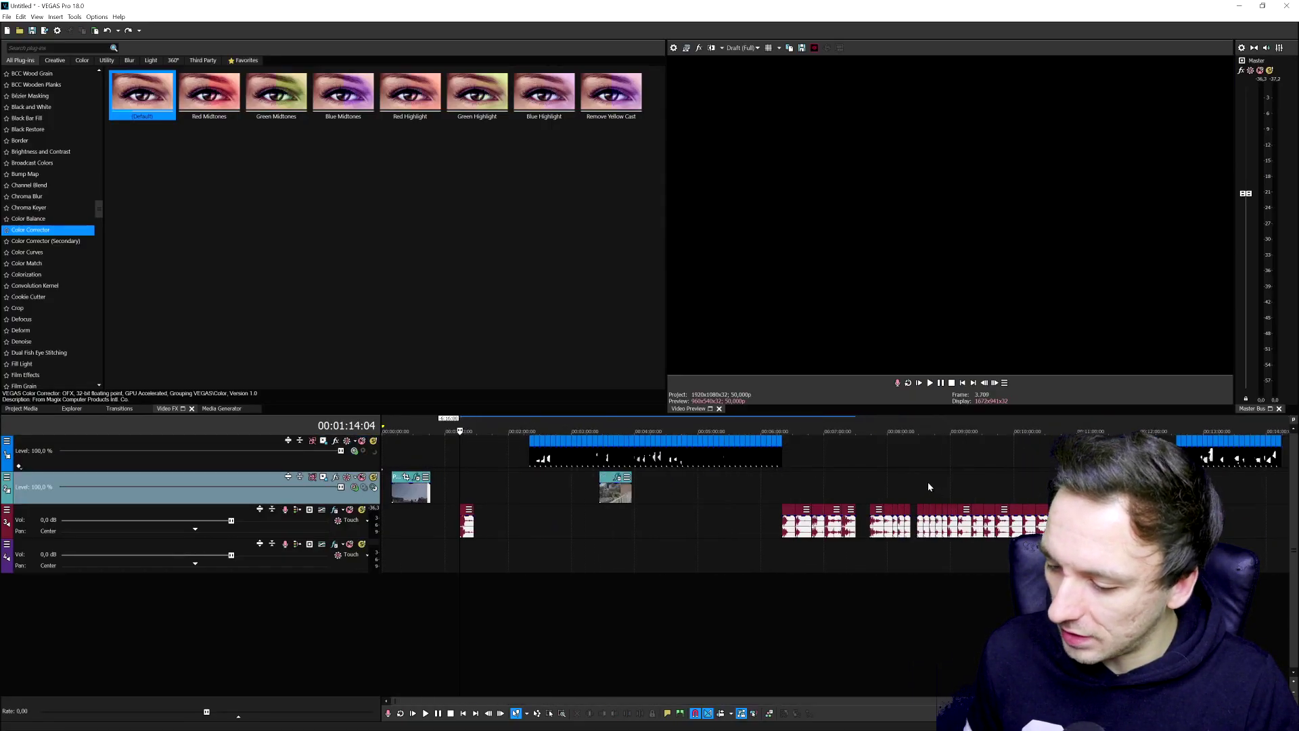
pyautogui.scroll(6, 838, 494)
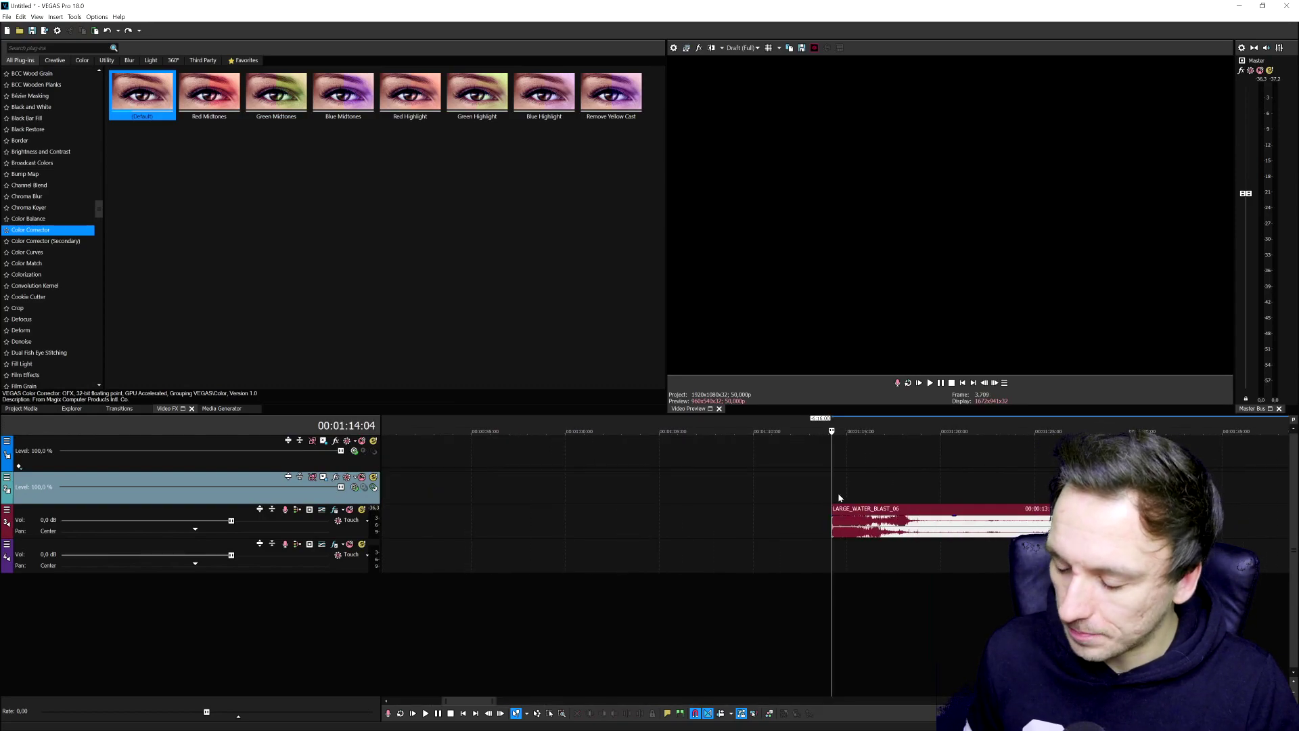
pyautogui.scroll(-6, 837, 493)
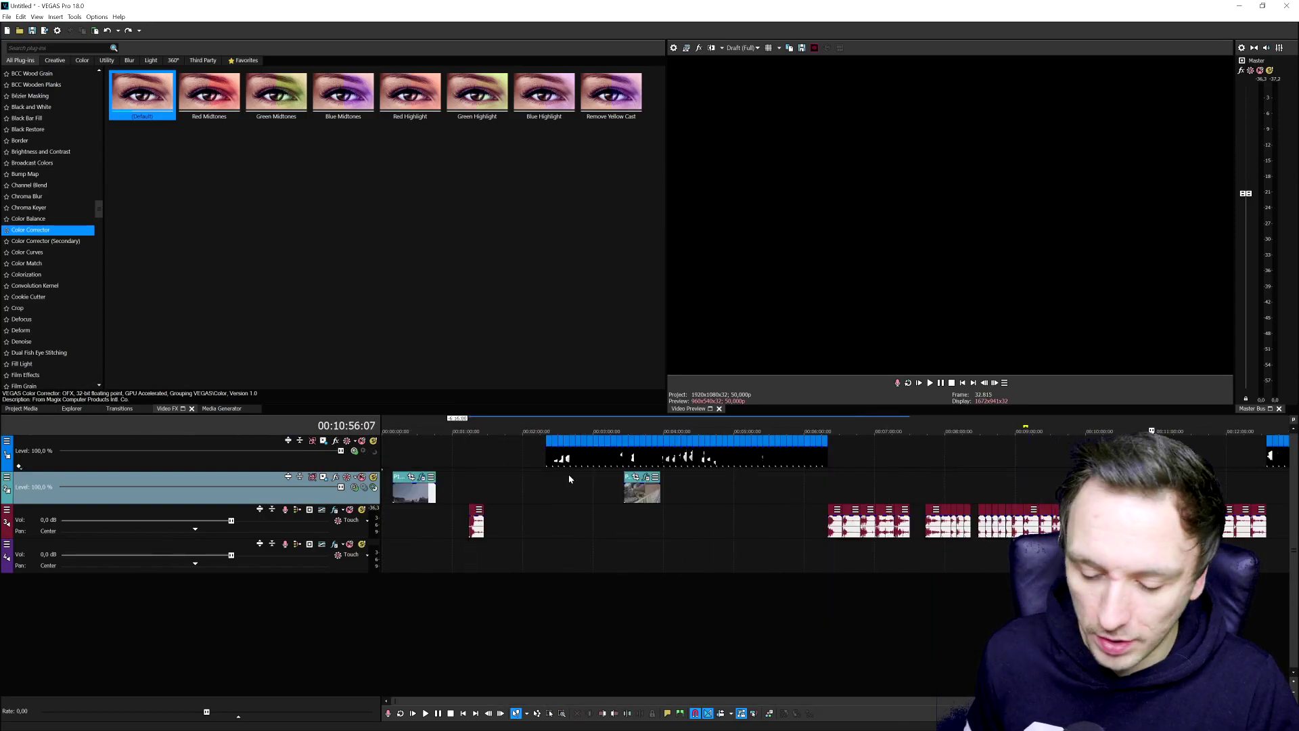
pyautogui.click(471, 467)
pyautogui.scroll(6, 819, 473)
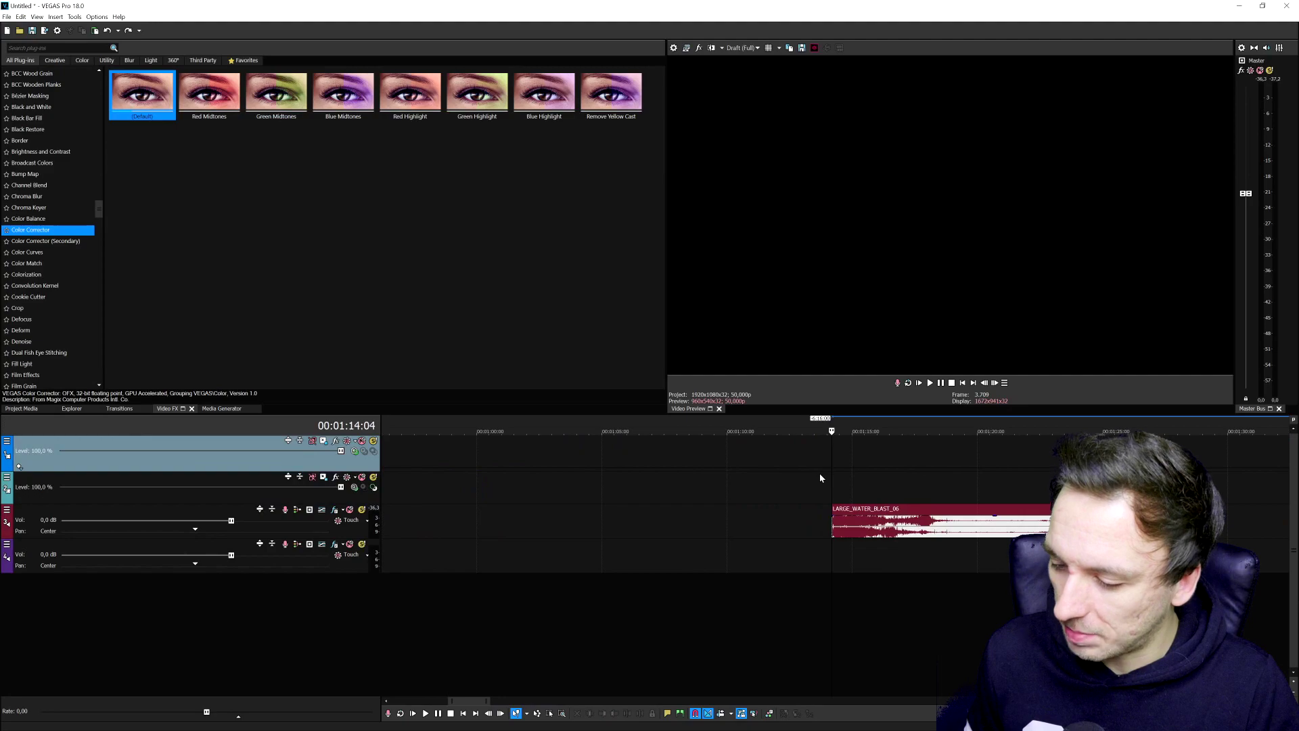
pyautogui.scroll(-2, 819, 473)
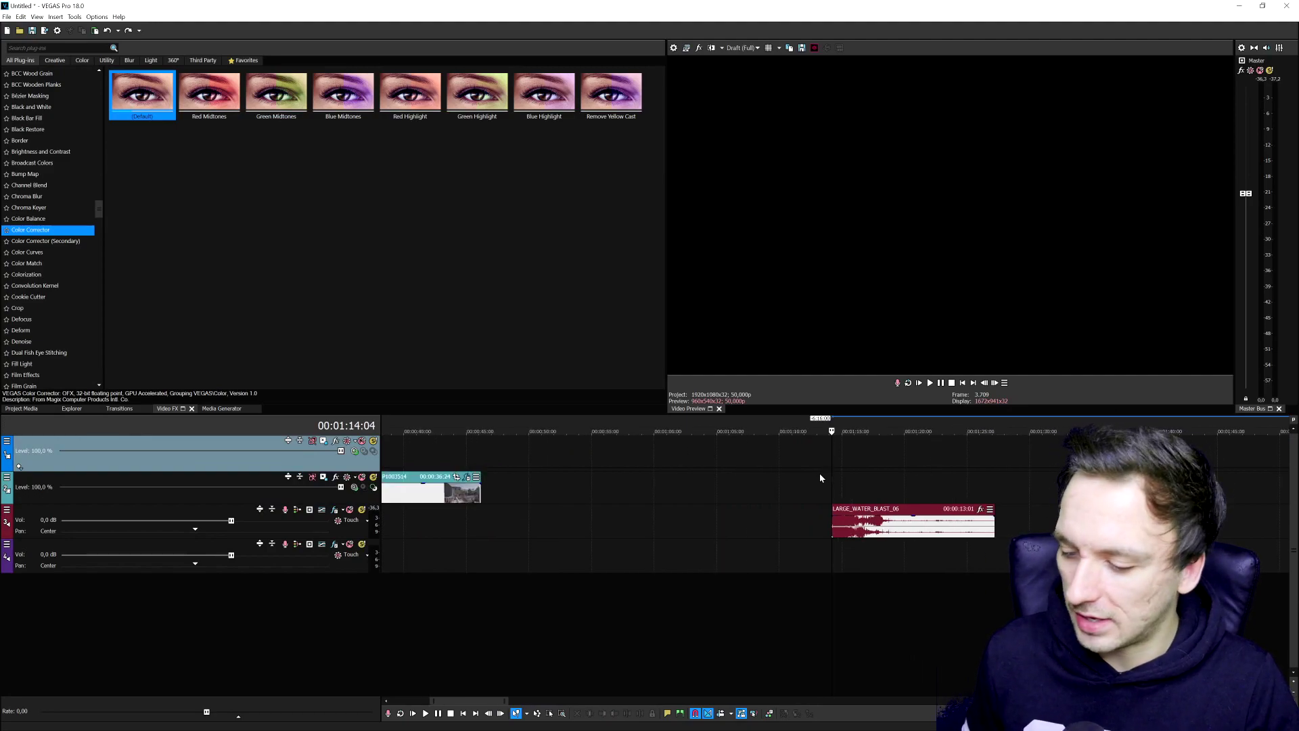
pyautogui.scroll(2, 819, 474)
pyautogui.click(940, 515)
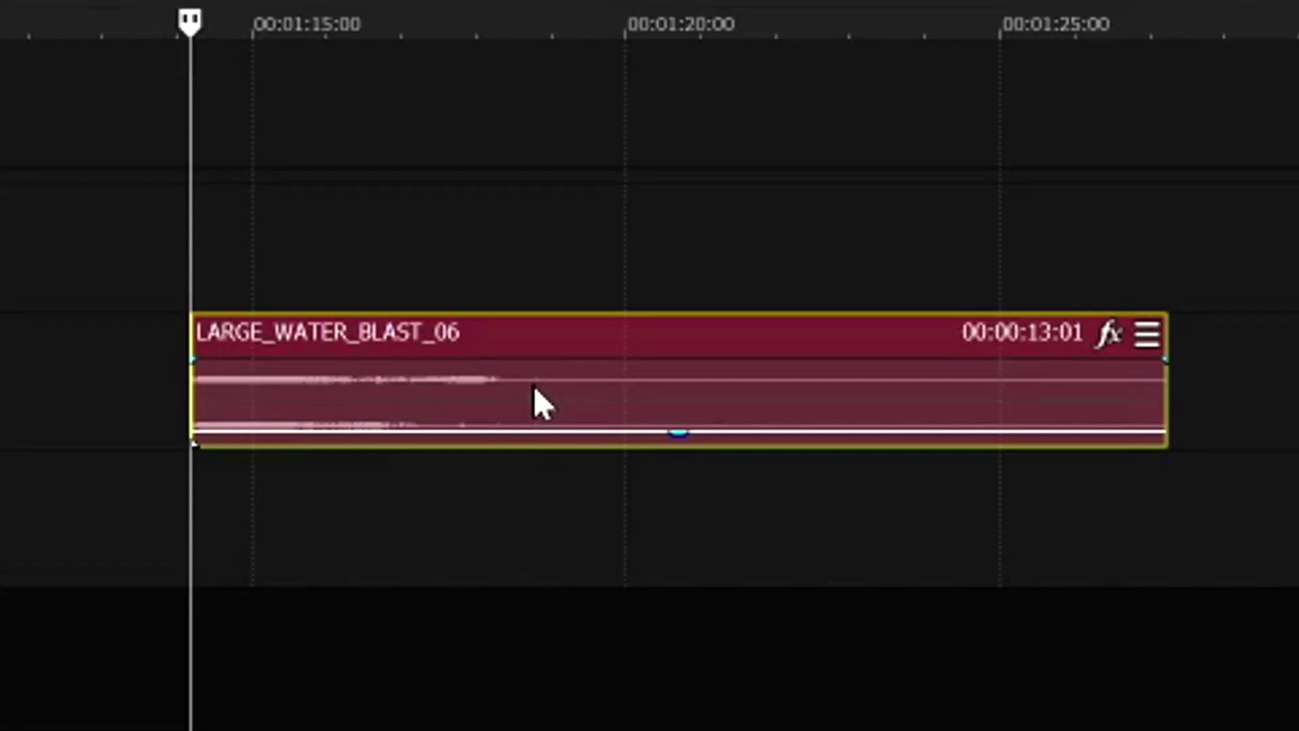
# Split off and delete the water sound's opening, then lower its gain to -20,7 dB
pyautogui.click(890, 523)
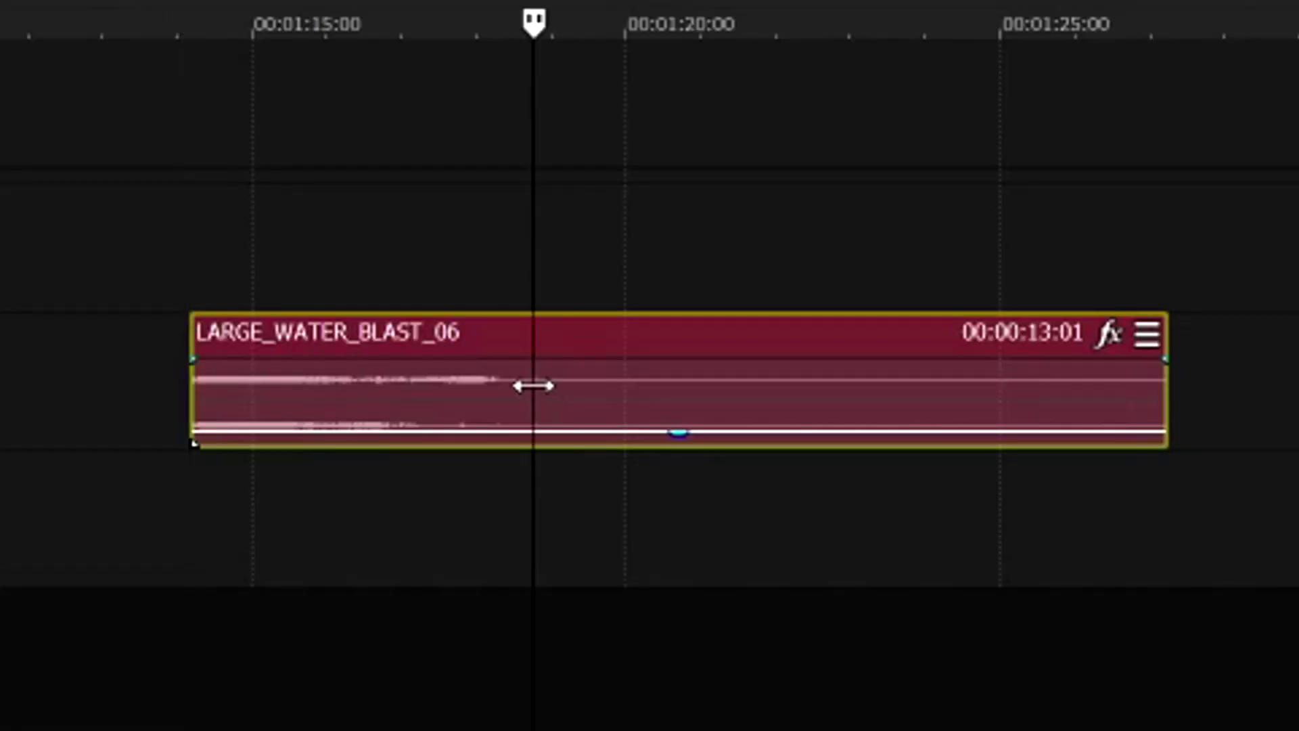
pyautogui.press('s')
pyautogui.click(417, 376)
pyautogui.press('Delete')
pyautogui.click(617, 443)
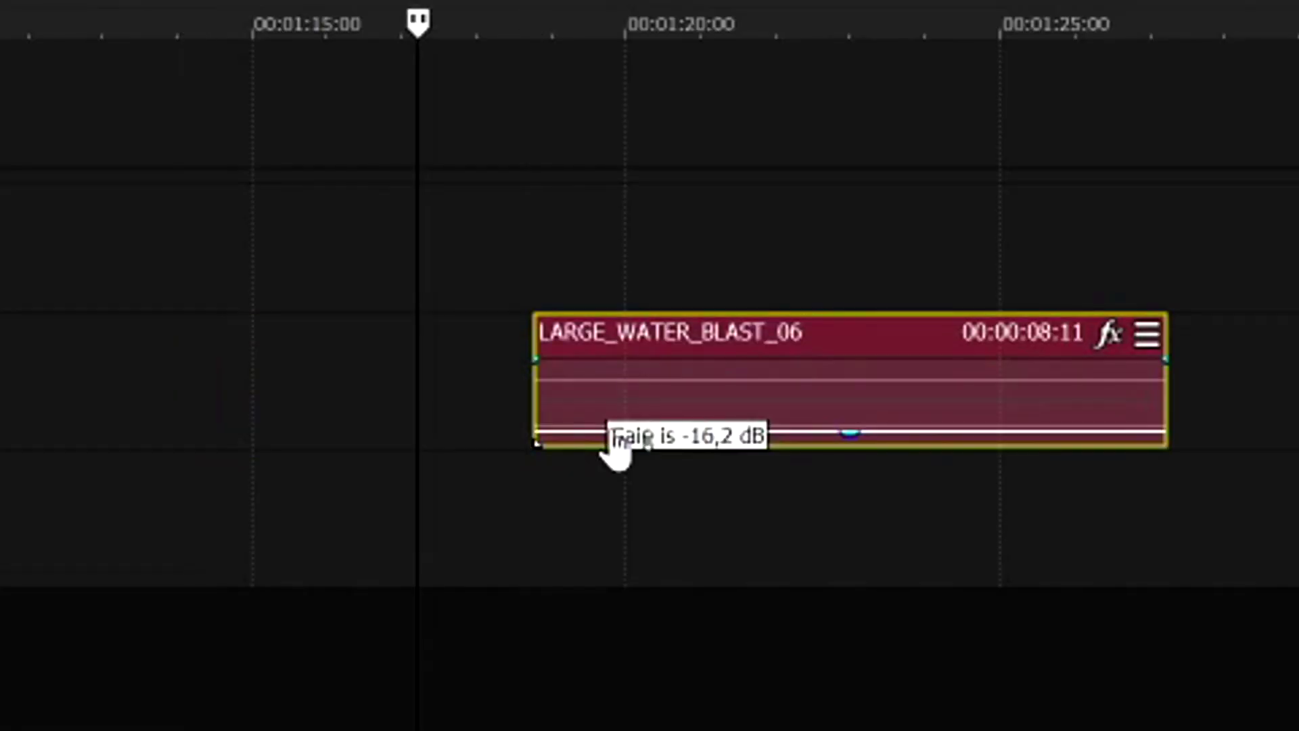
pyautogui.moveTo(617, 443); pyautogui.dragTo(609, 449)
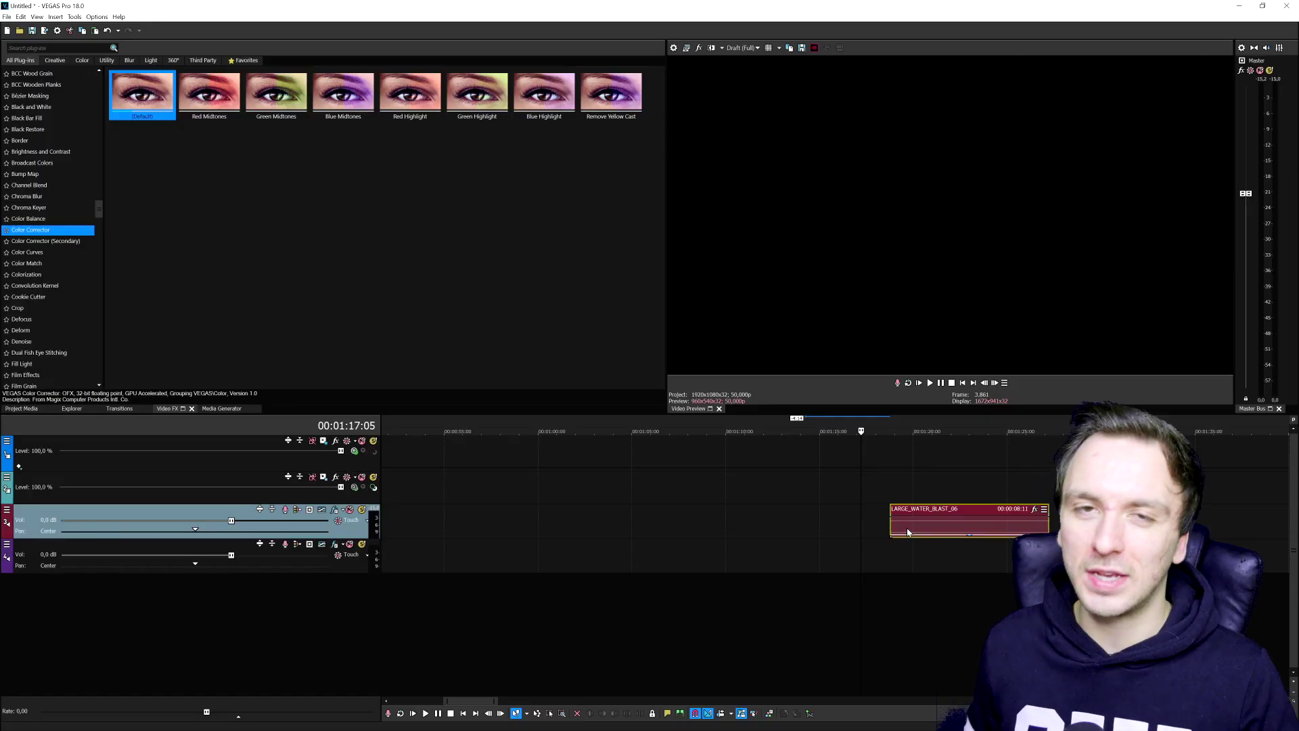
pyautogui.moveTo(908, 532); pyautogui.dragTo(924, 538)
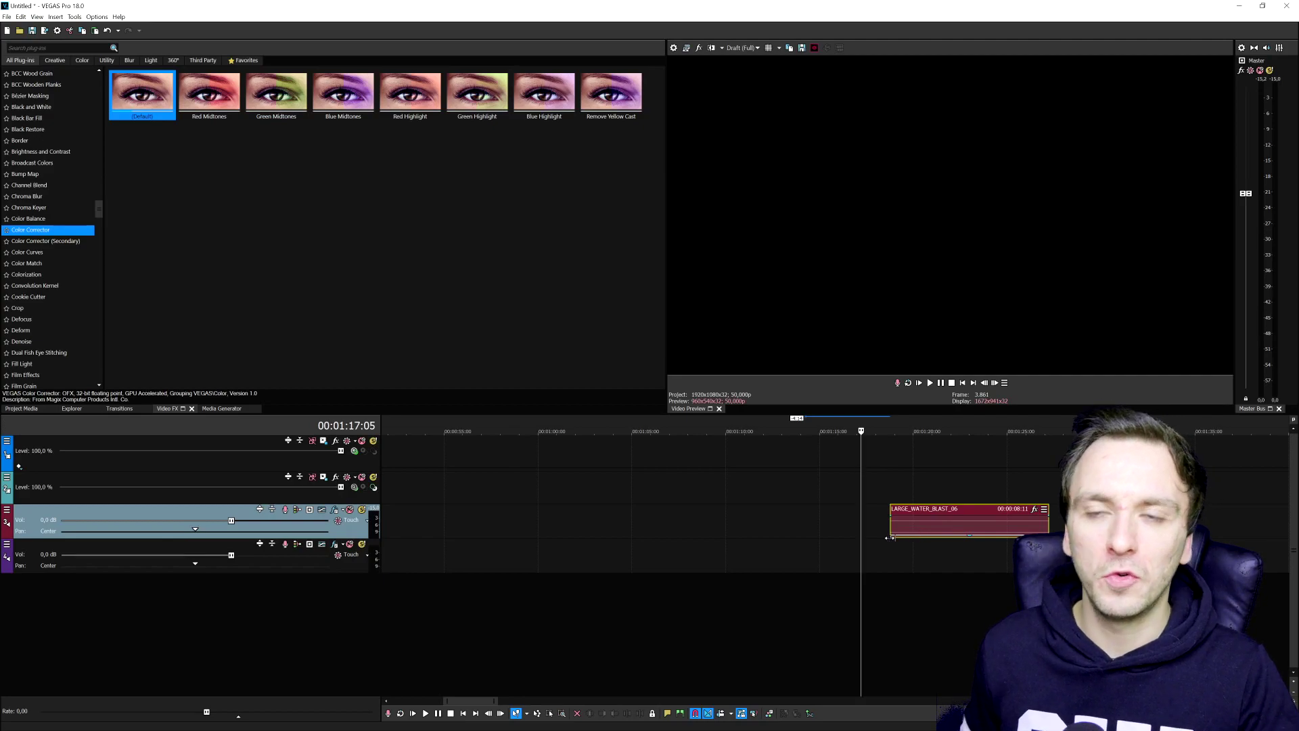
# Play back the trimmed water sound from the chosen start point
pyautogui.click(877, 478)
pyautogui.press('space')
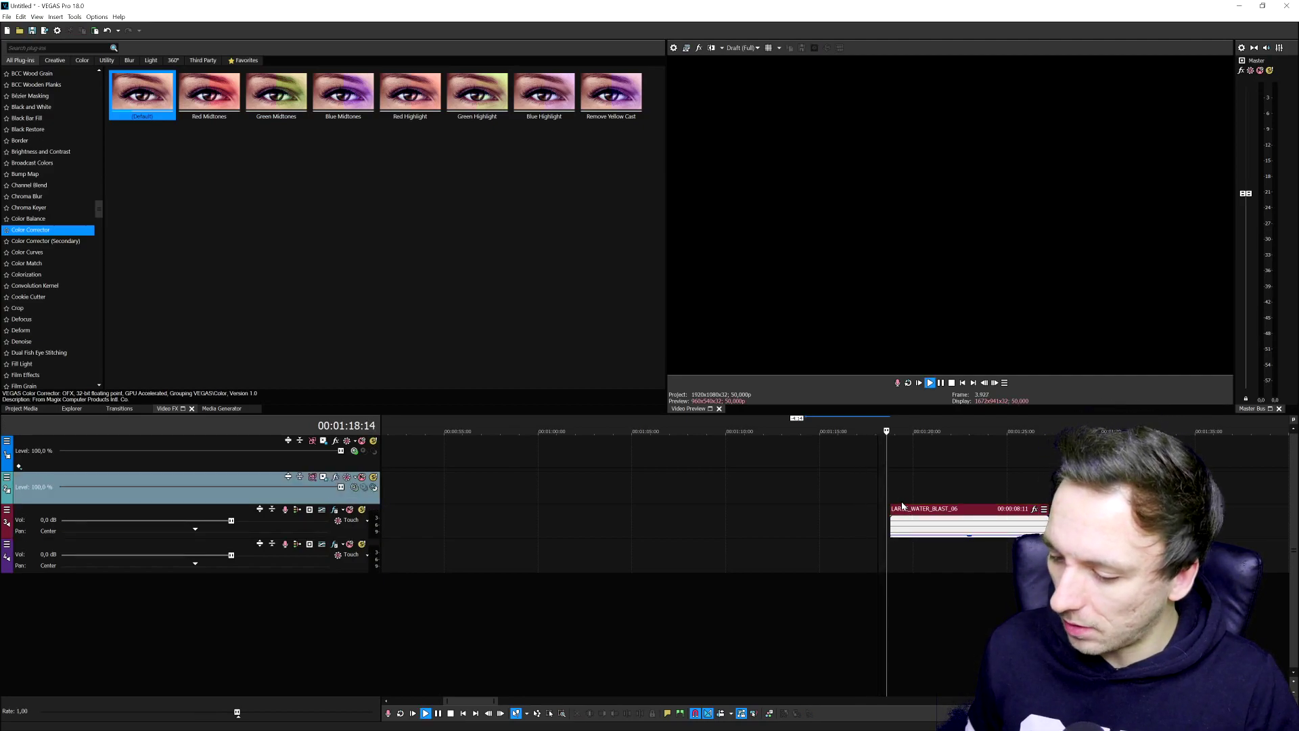
pyautogui.scroll(-2, 902, 506)
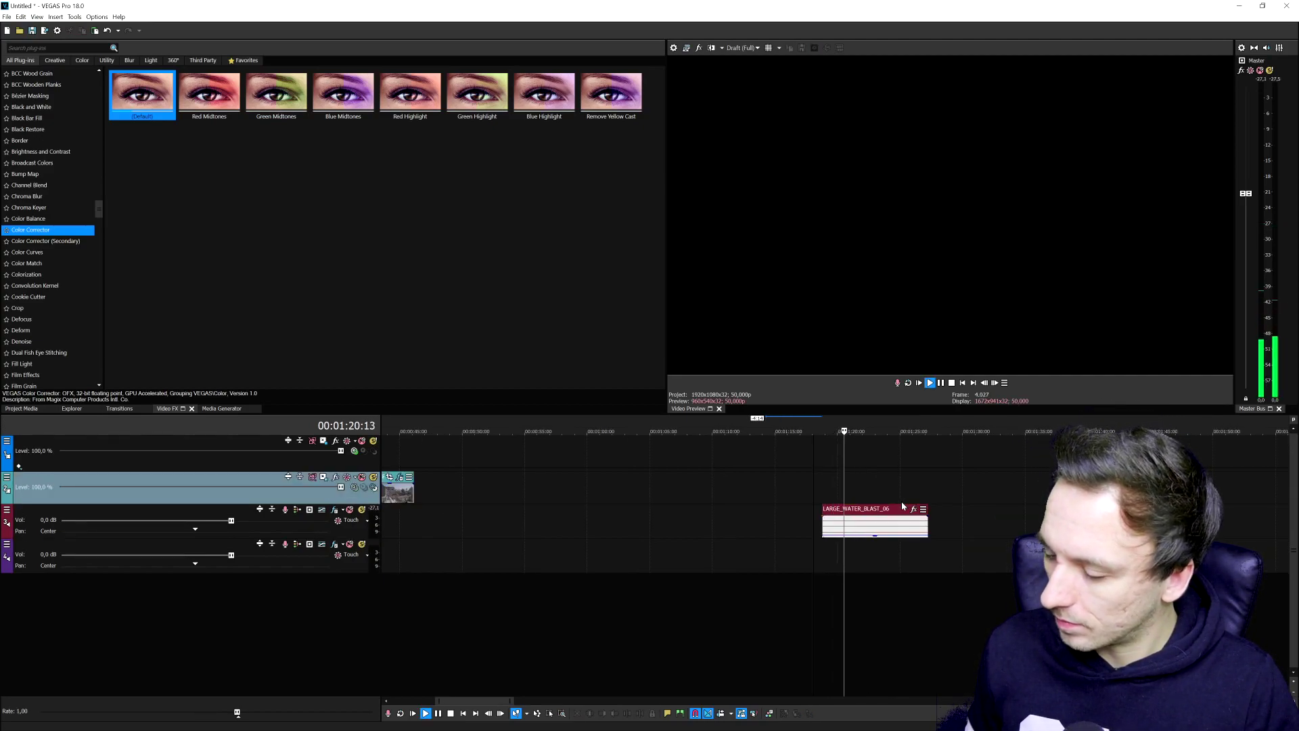
pyautogui.scroll(-1, 902, 507)
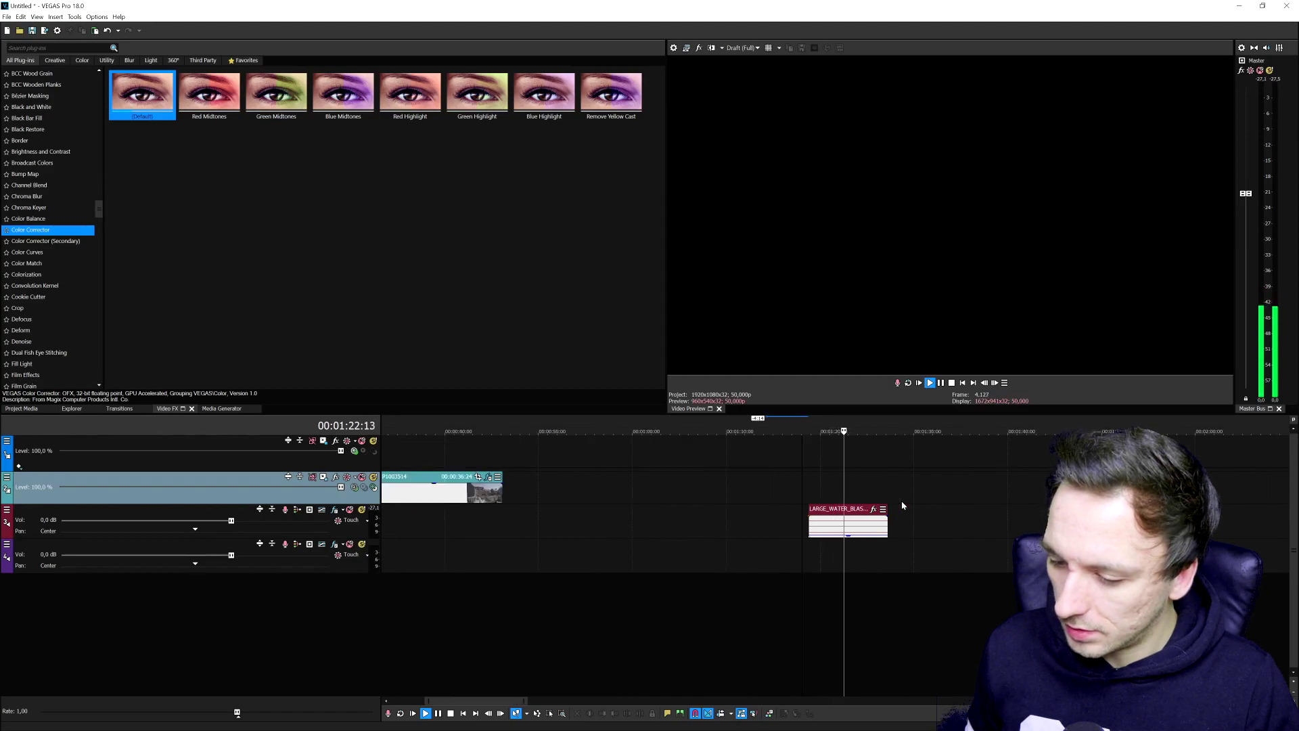
pyautogui.scroll(-1, 900, 506)
pyautogui.scroll(-1, 812, 531)
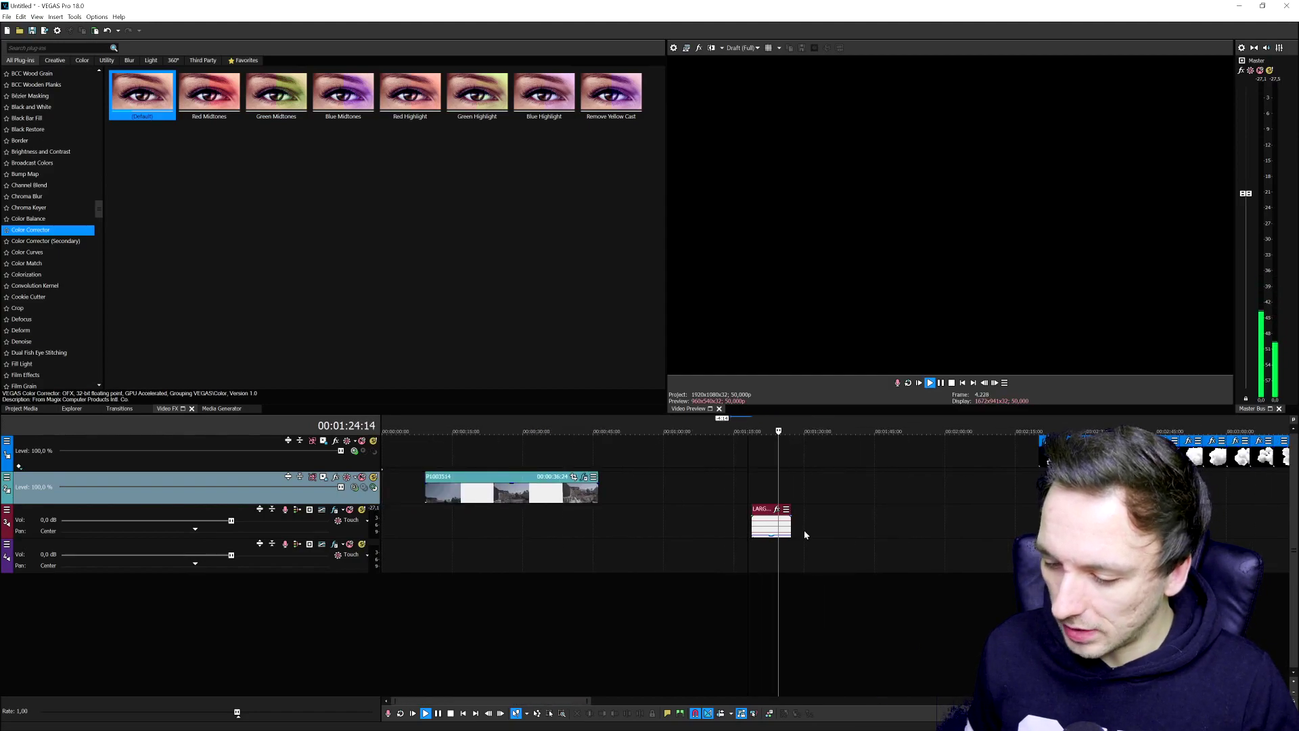
pyautogui.click(469, 527)
pyautogui.press('space')
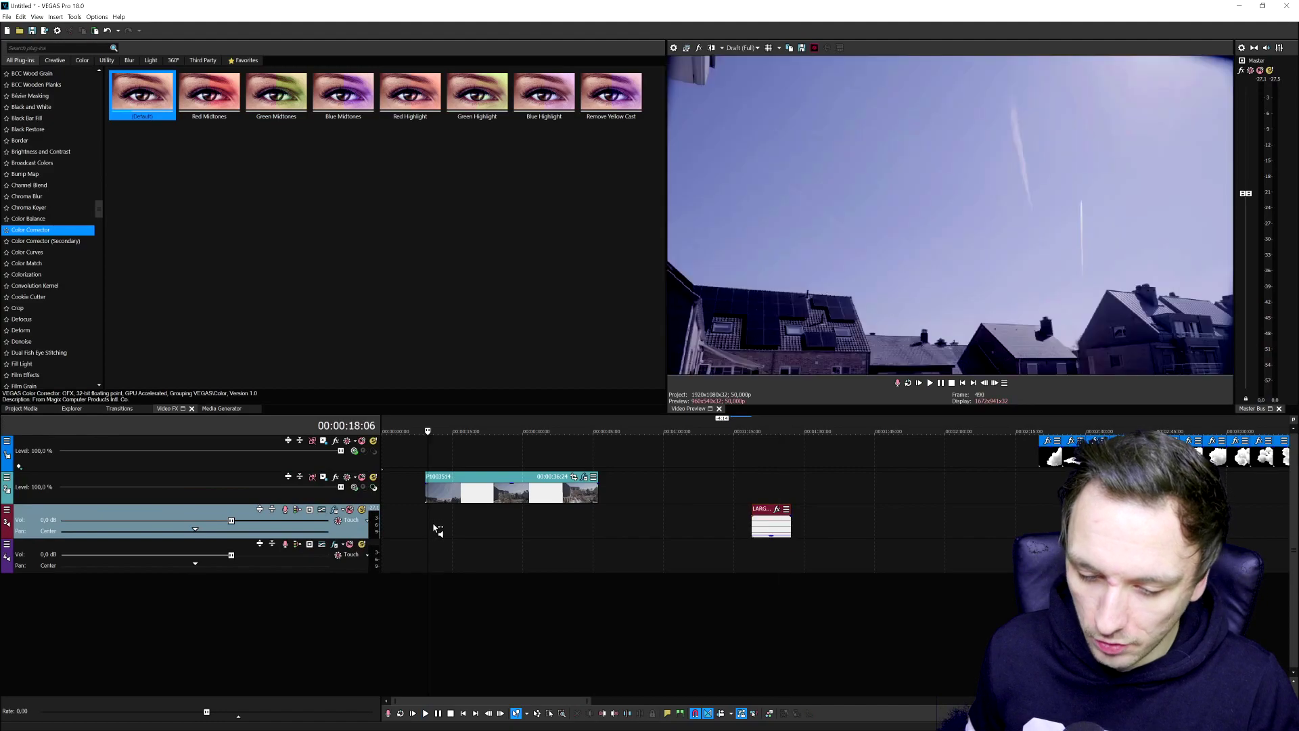
# Position LARGE_WATER_BLAST_06 beneath the start of drone clip P1003514
pyautogui.scroll(-4, 870, 537)
pyautogui.click(1009, 484)
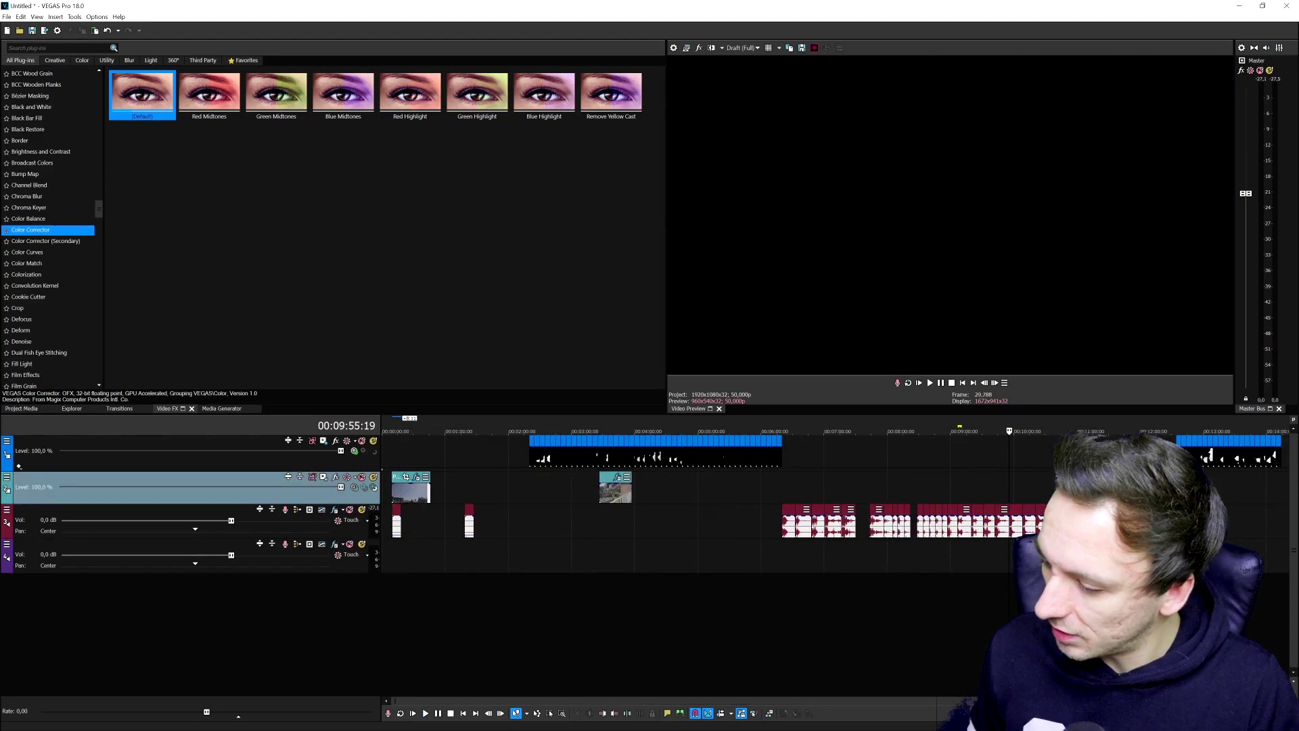
pyautogui.scroll(3, 1008, 484)
pyautogui.click(1013, 477)
pyautogui.scroll(-3, 898, 477)
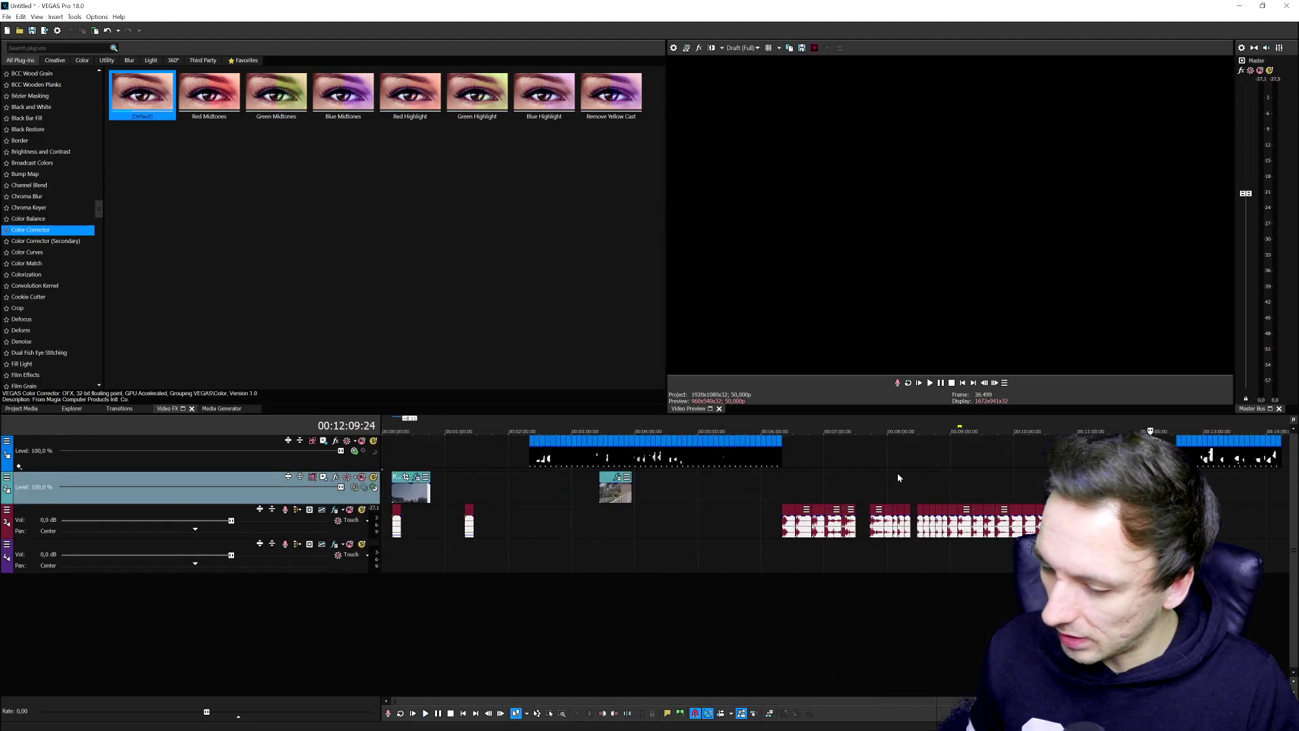
pyautogui.click(415, 452)
pyautogui.scroll(5, 717, 440)
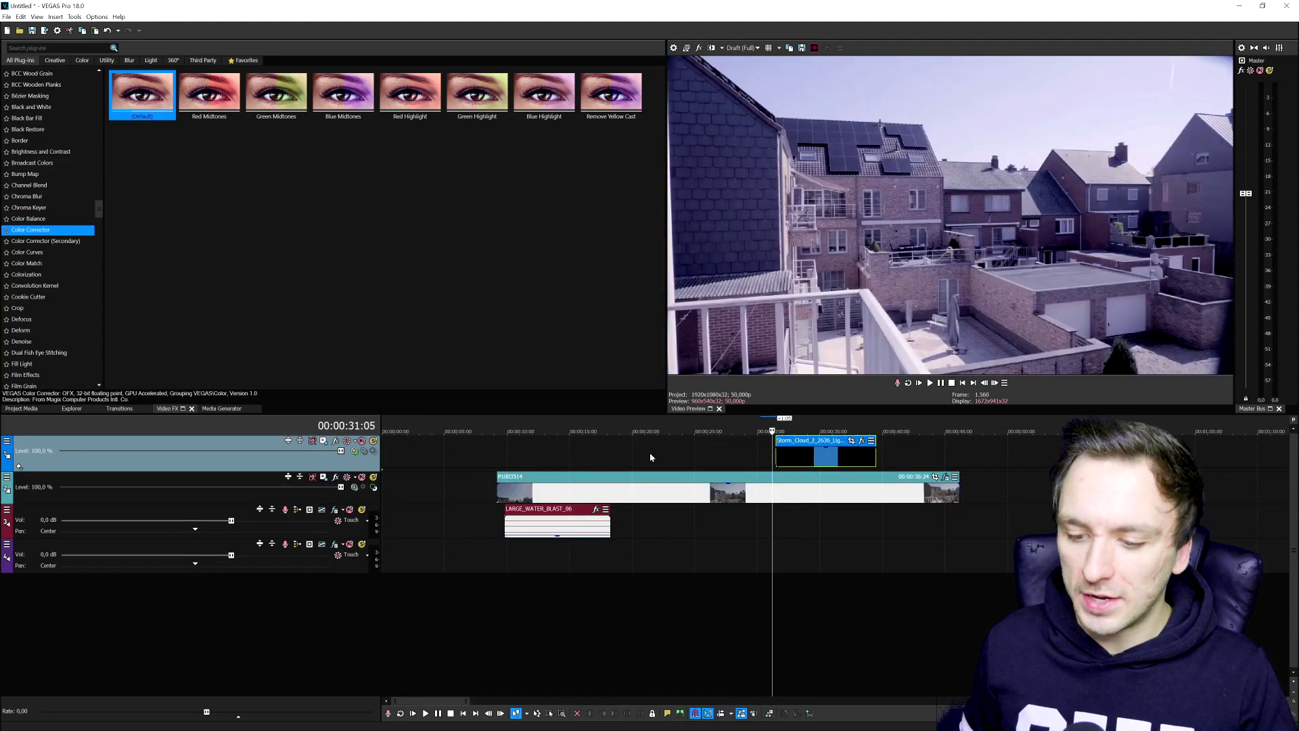
# Play the edit from 14 seconds to review the storm cloud timing
pyautogui.click(528, 456)
pyautogui.scroll(-2, 545, 454)
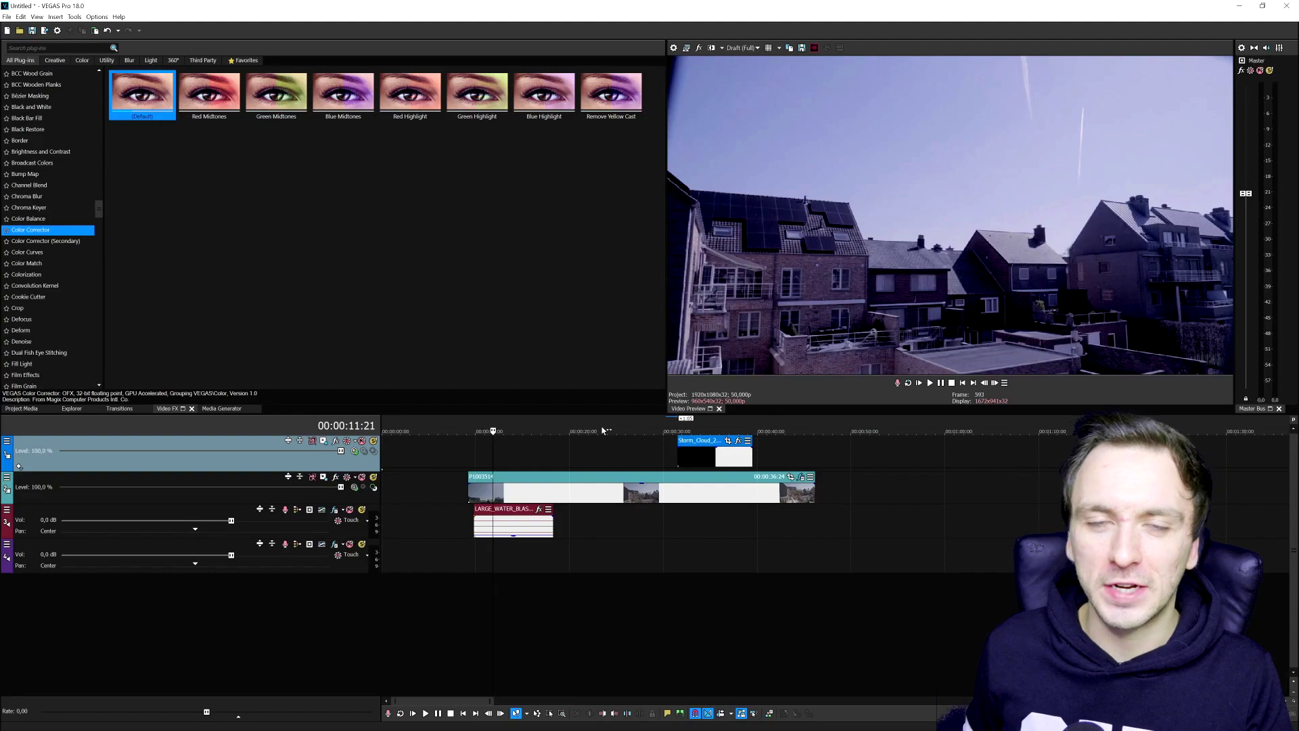
pyautogui.click(525, 449)
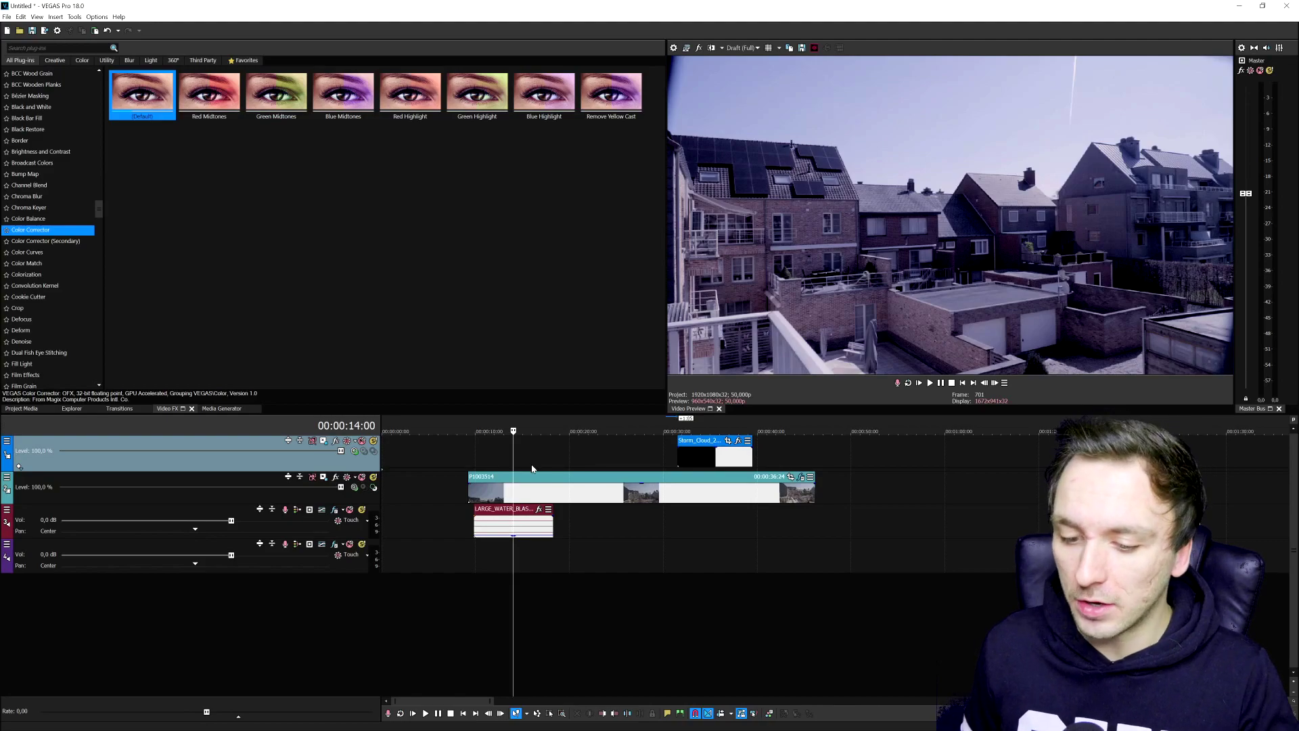
pyautogui.press('space')
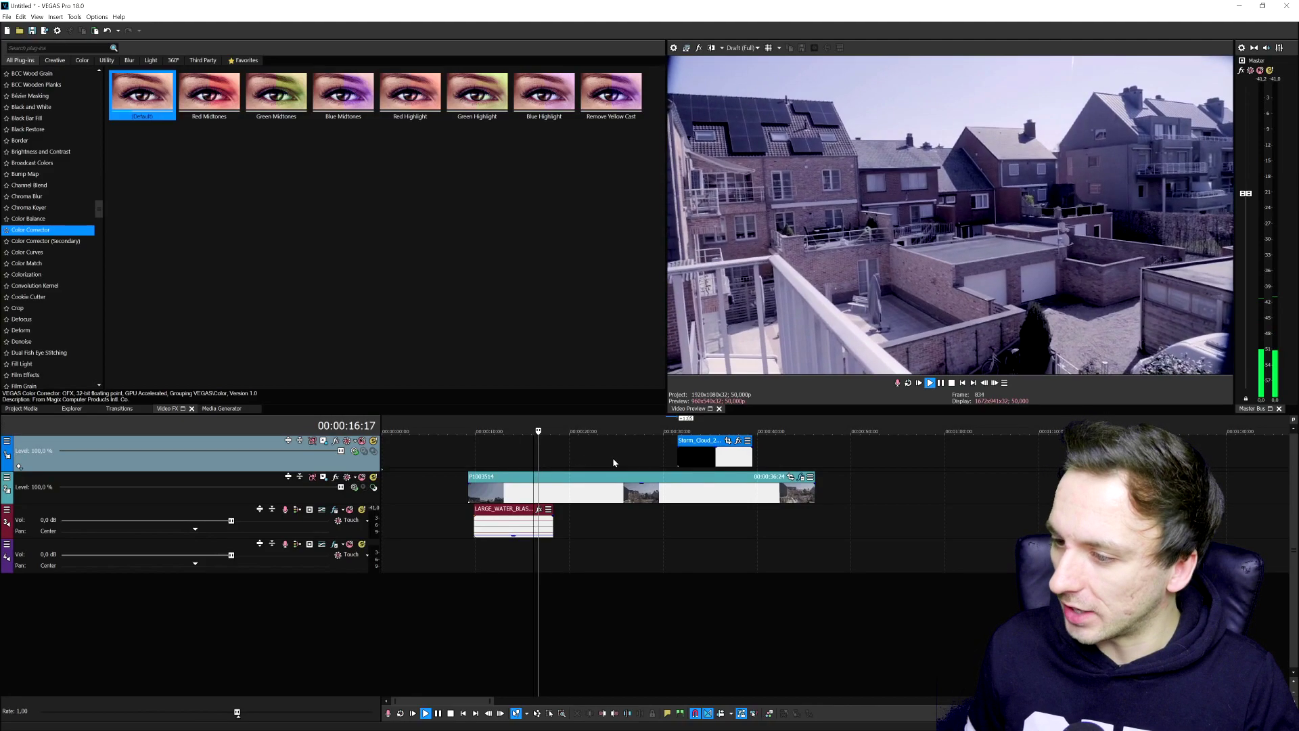
# Shift the Storm_Cloud clip earlier and insert a new empty video track at the top
pyautogui.moveTo(713, 460); pyautogui.dragTo(655, 463)
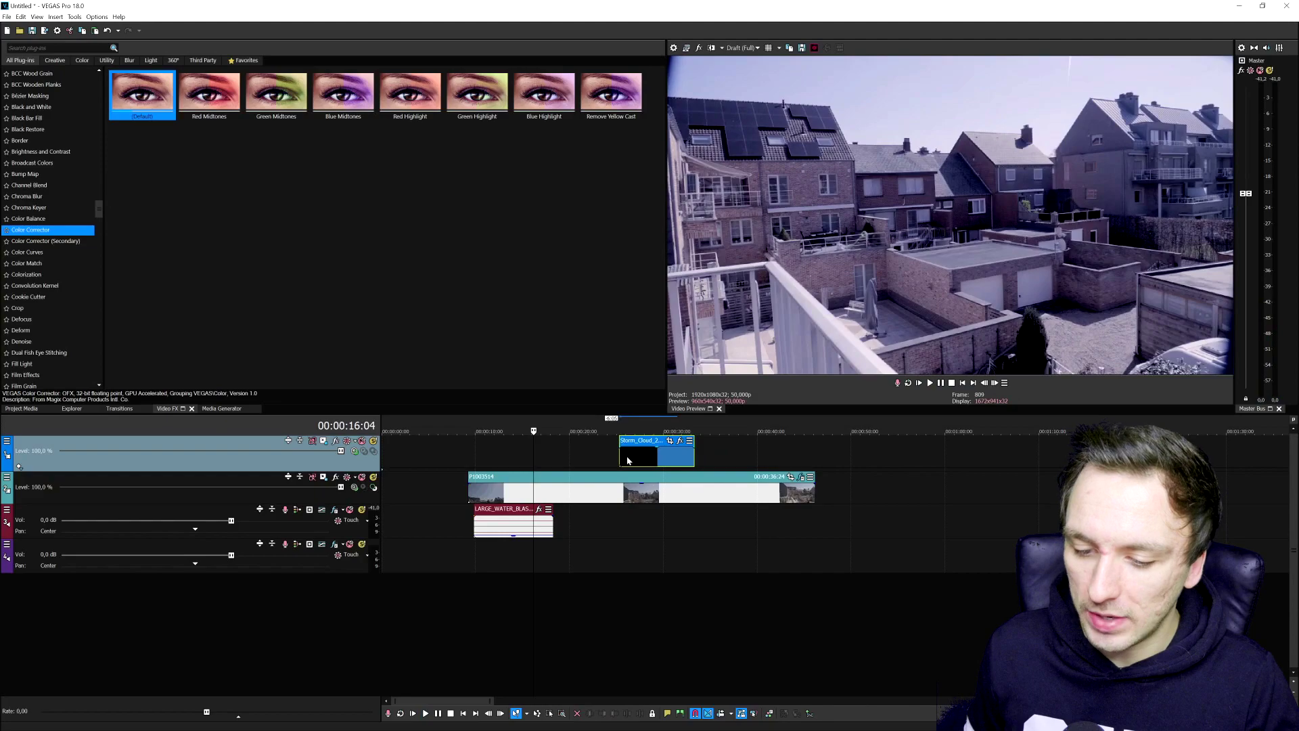
pyautogui.rightClick(453, 454)
pyautogui.click(543, 541)
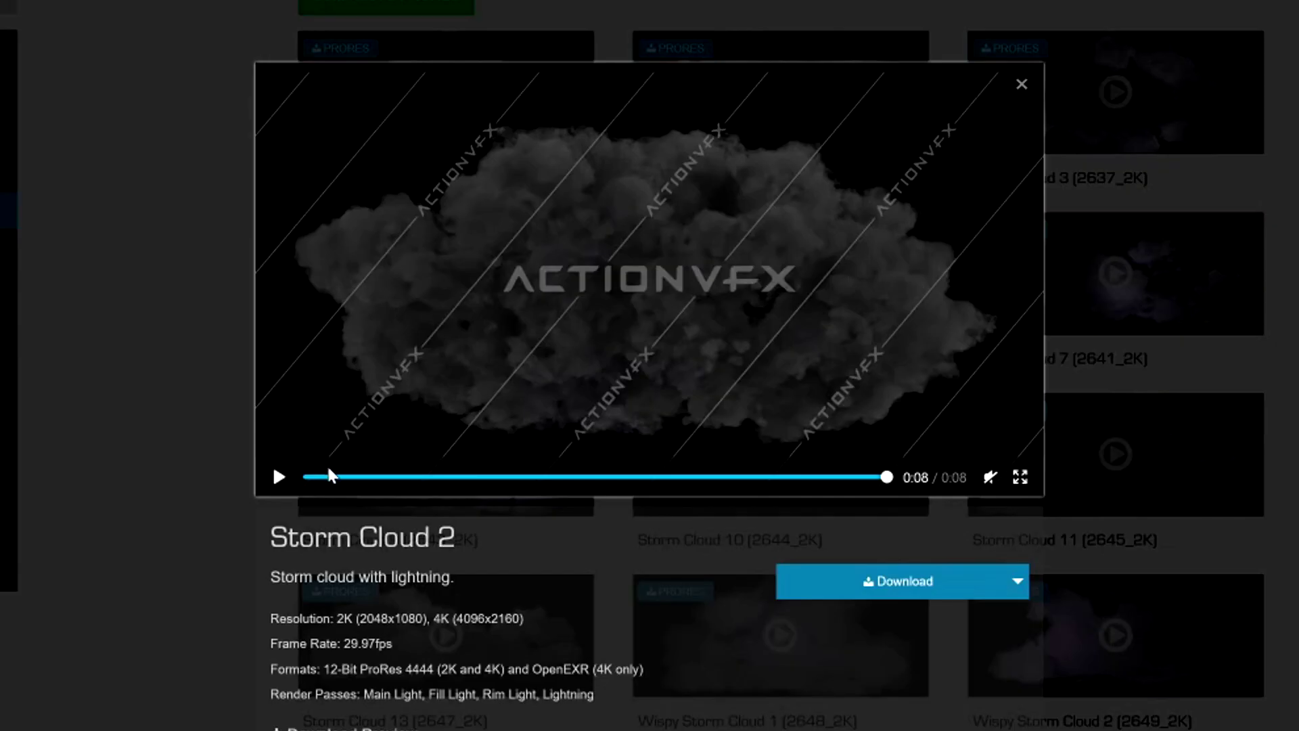
# Replay the Storm Cloud 2 lightning preview on ActionVFX, then close it
pyautogui.click(278, 478)
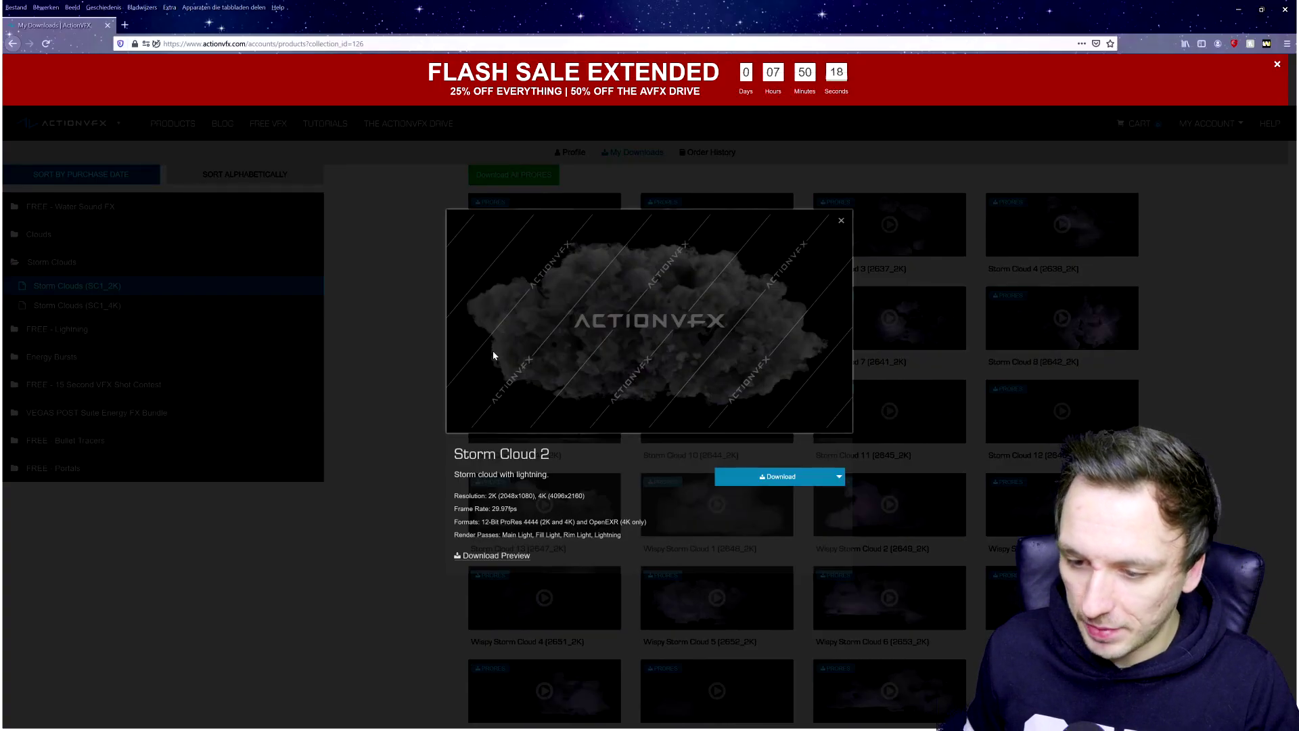
pyautogui.click(383, 309)
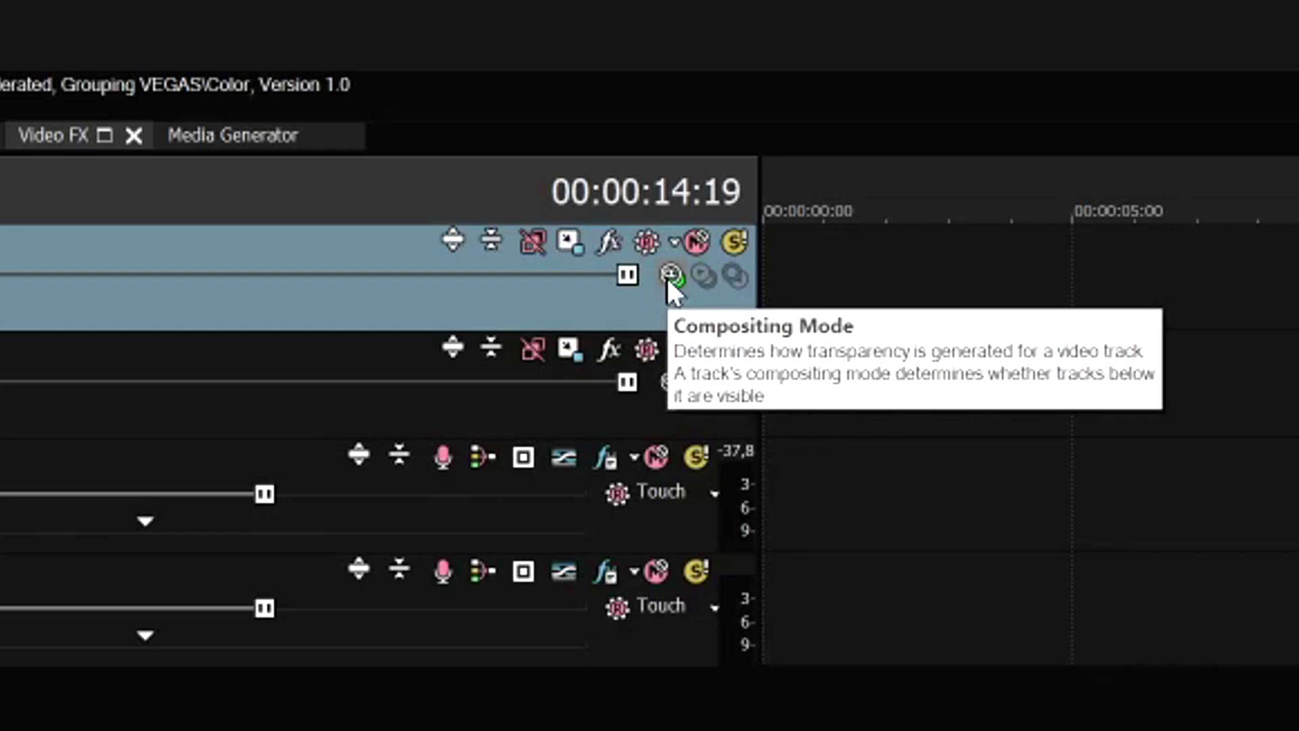
# Set the cloud track's compositing mode to Screen and play back to check the blend
pyautogui.click(669, 278)
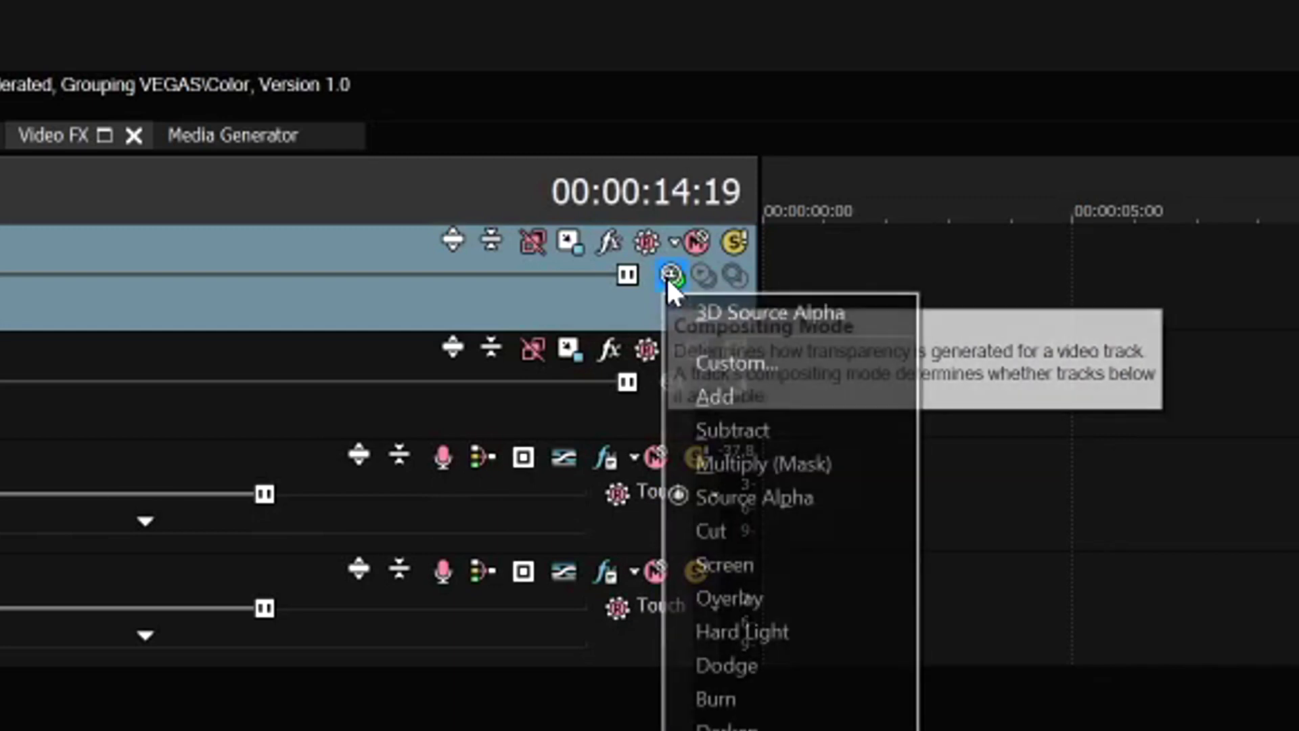
pyautogui.click(795, 568)
pyautogui.press('space')
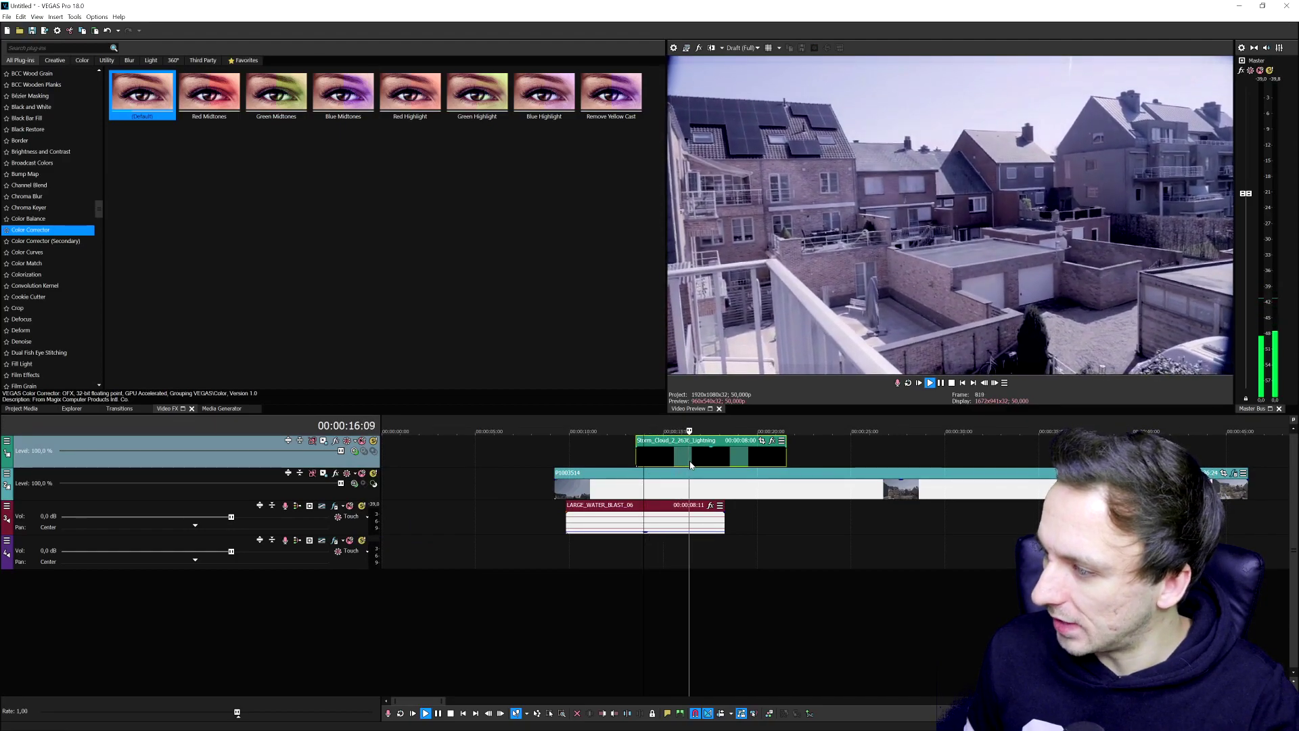
# Stop playback and shift the Storm_Cloud clip slightly earlier on the timeline
pyautogui.press('space')
pyautogui.moveTo(691, 466); pyautogui.dragTo(667, 462)
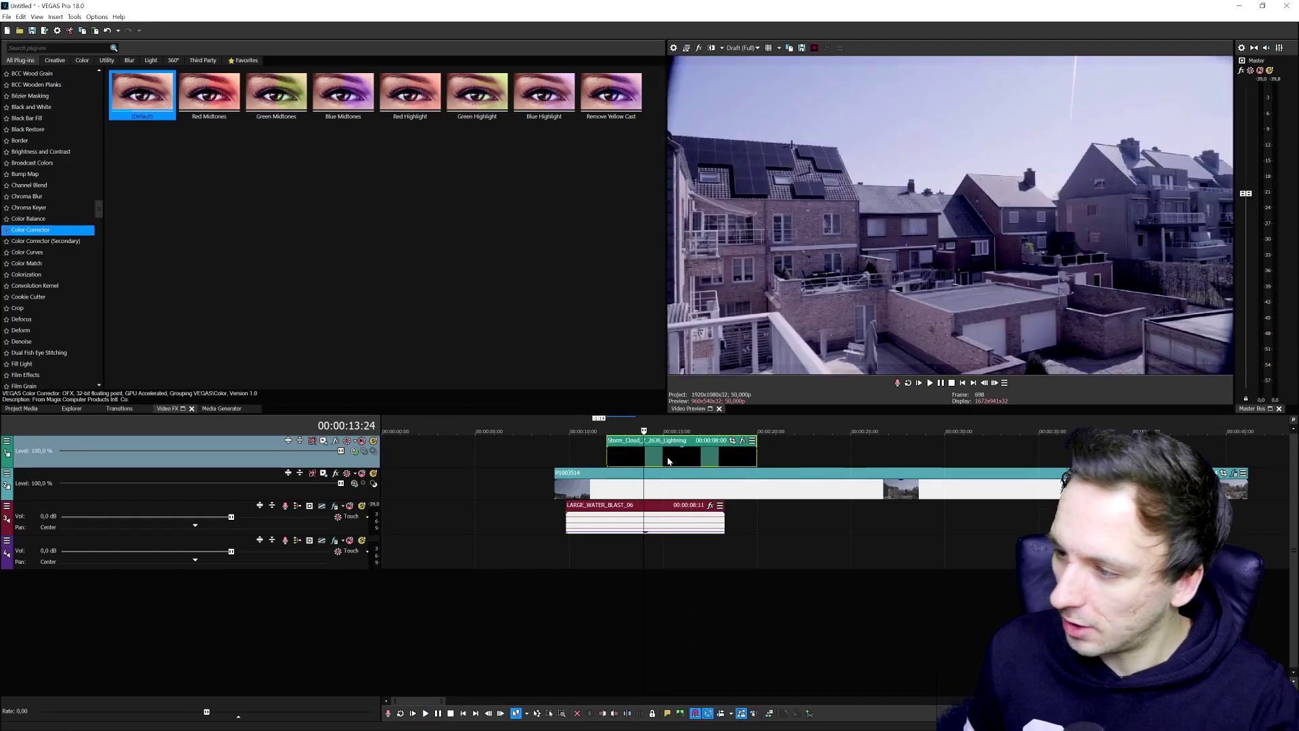
pyautogui.click(668, 463)
pyautogui.click(628, 462)
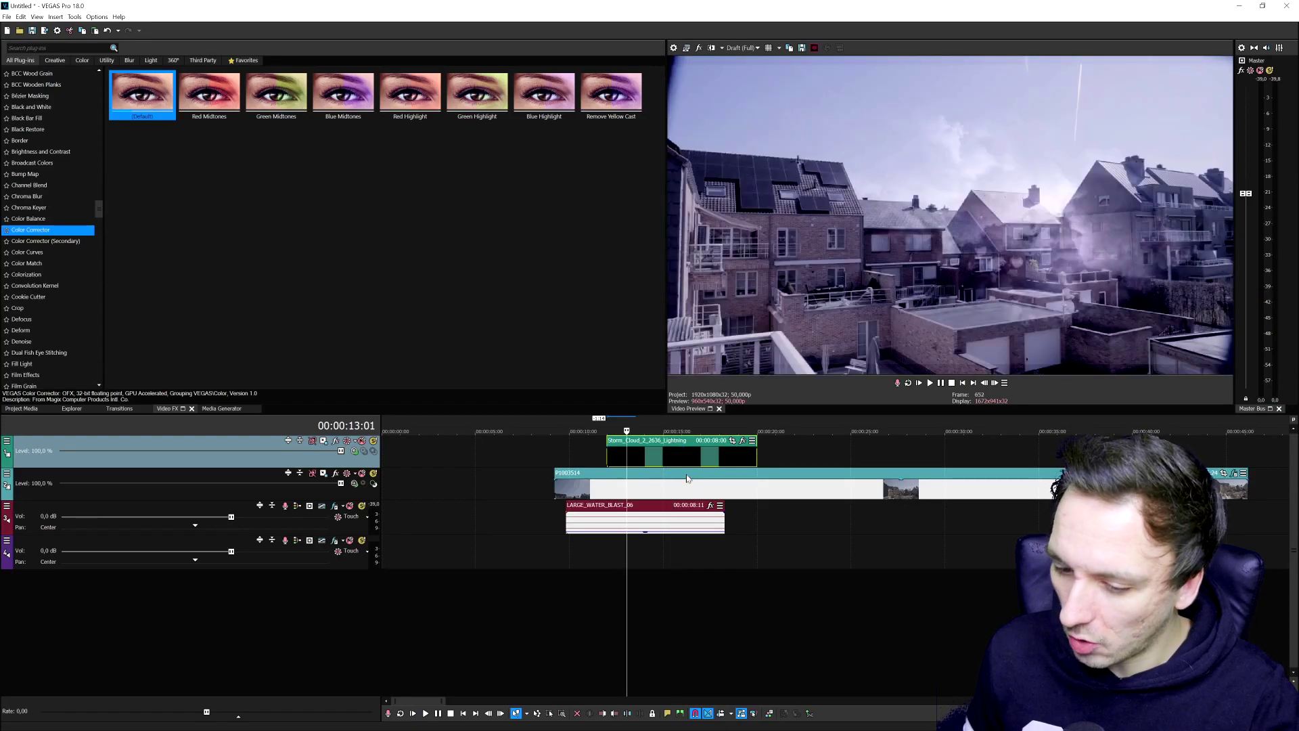
# Fade drone clip P1003514 to 0 % opacity and play the isolated cloud
pyautogui.moveTo(688, 483); pyautogui.dragTo(690, 509)
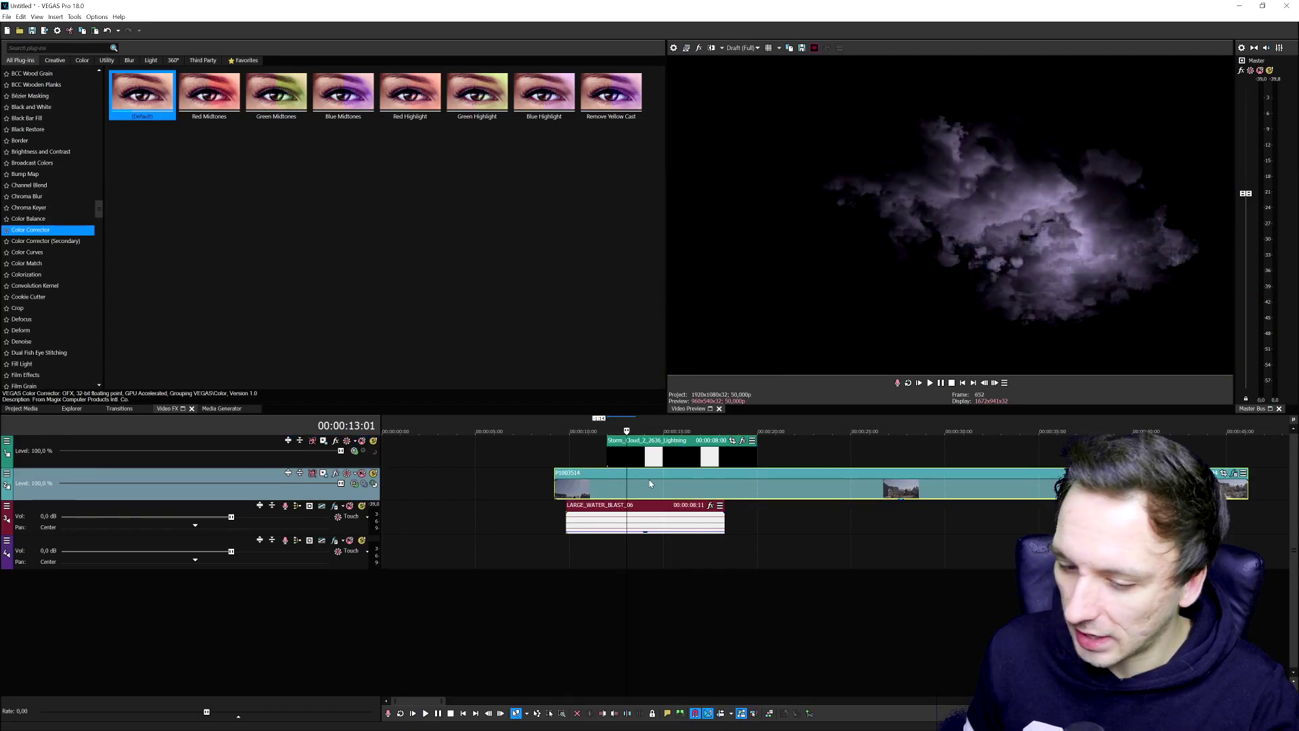
pyautogui.click(615, 461)
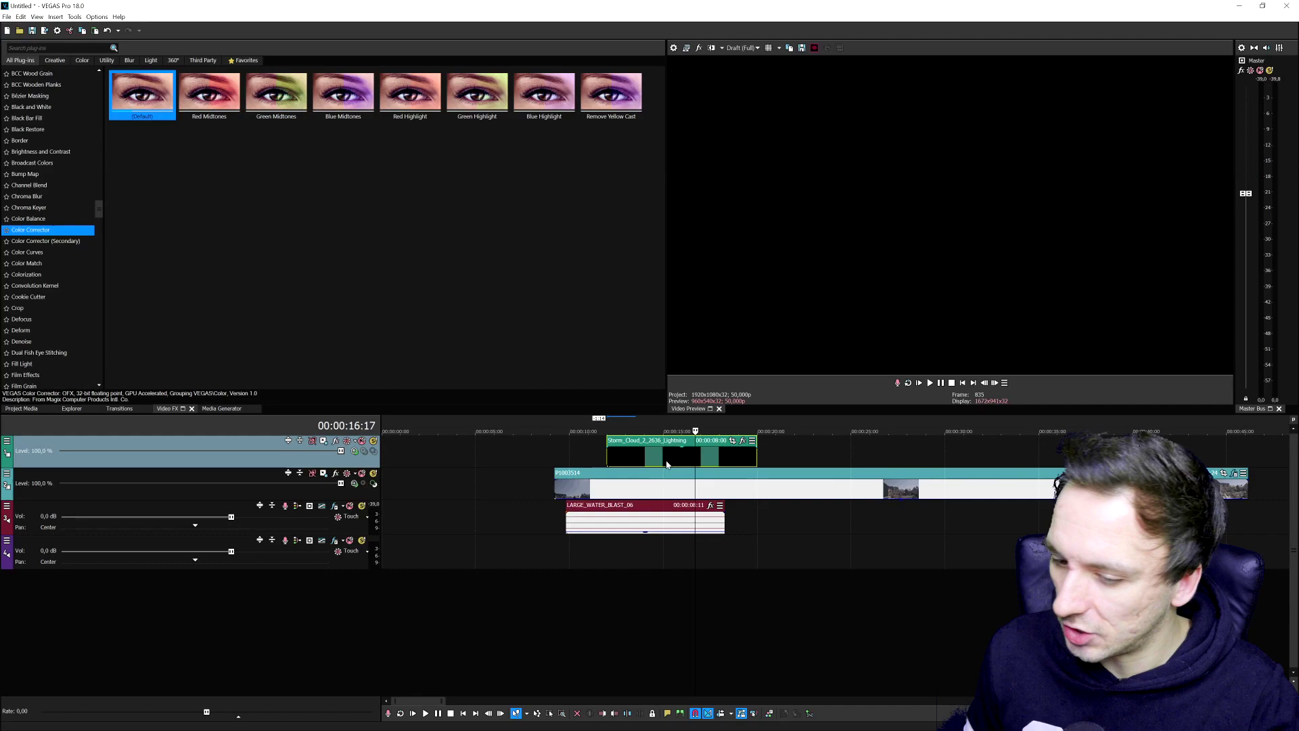
pyautogui.scroll(3, 636, 465)
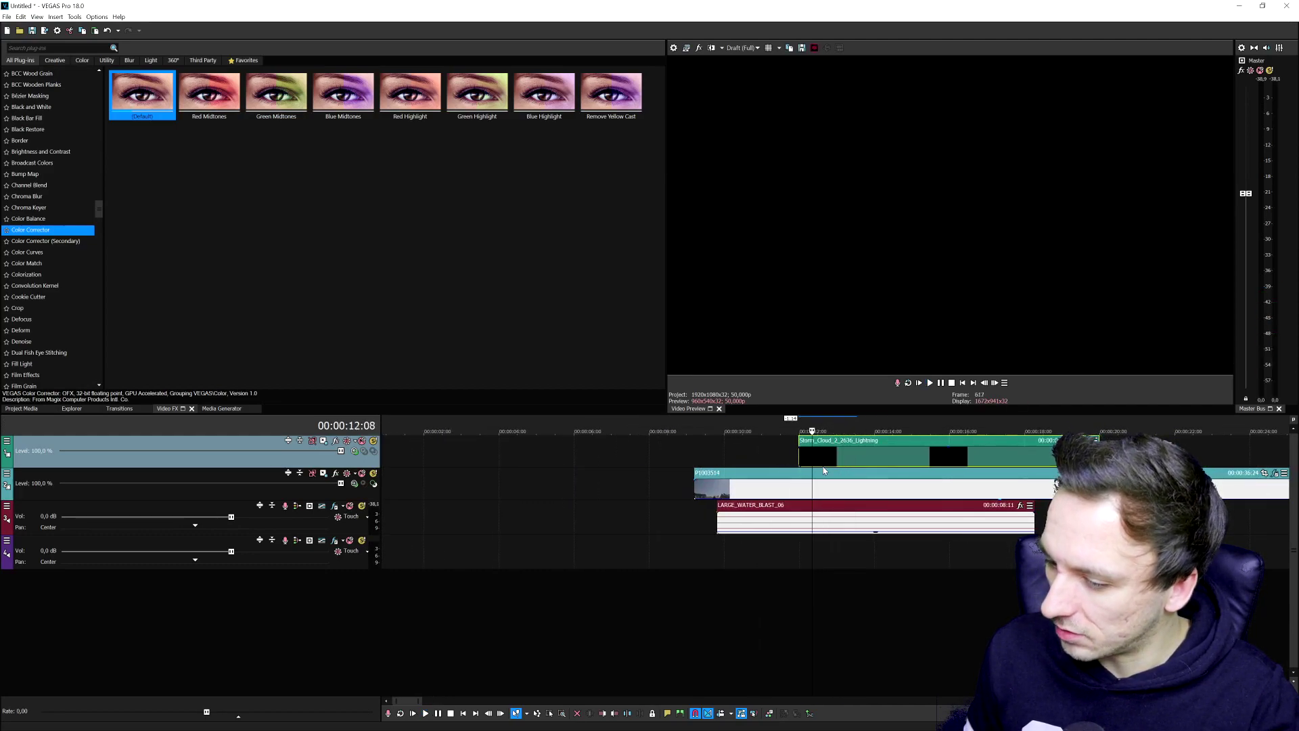
pyautogui.press('space')
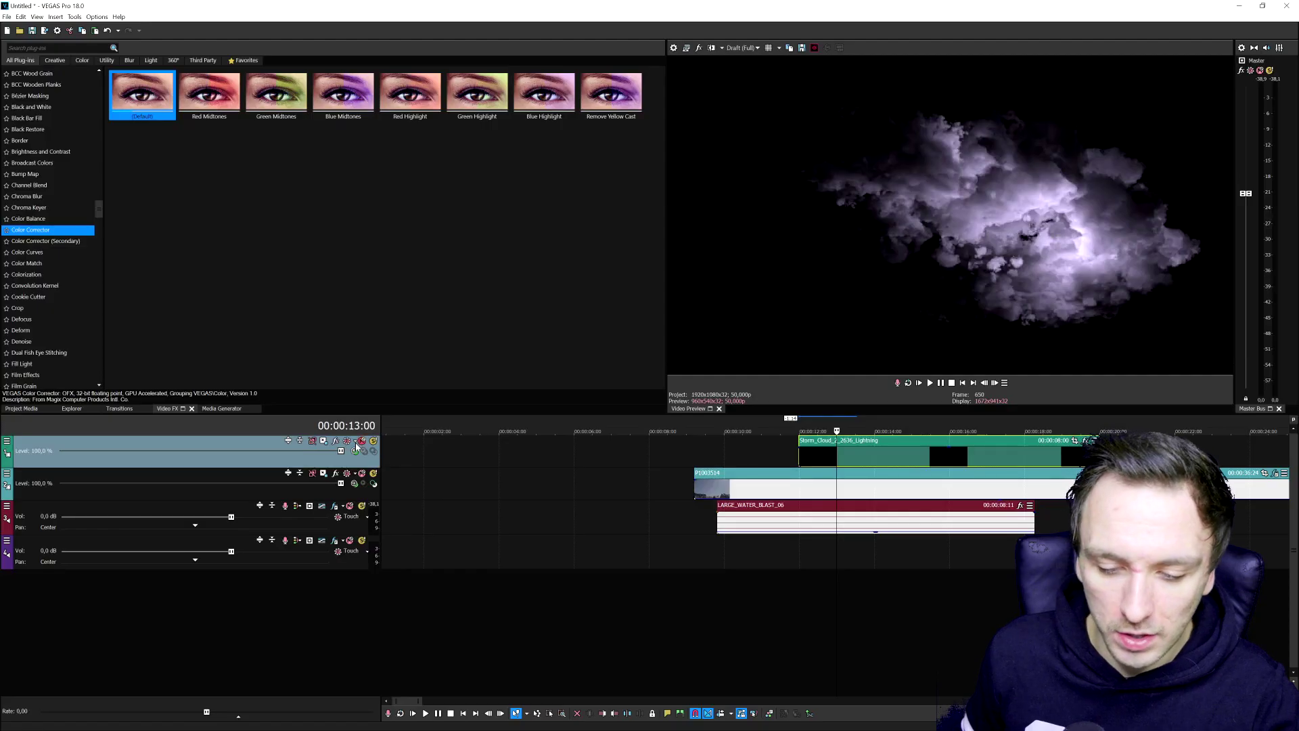
# Move the storm cloud higher in frame using Track Motion on track 1
pyautogui.click(324, 441)
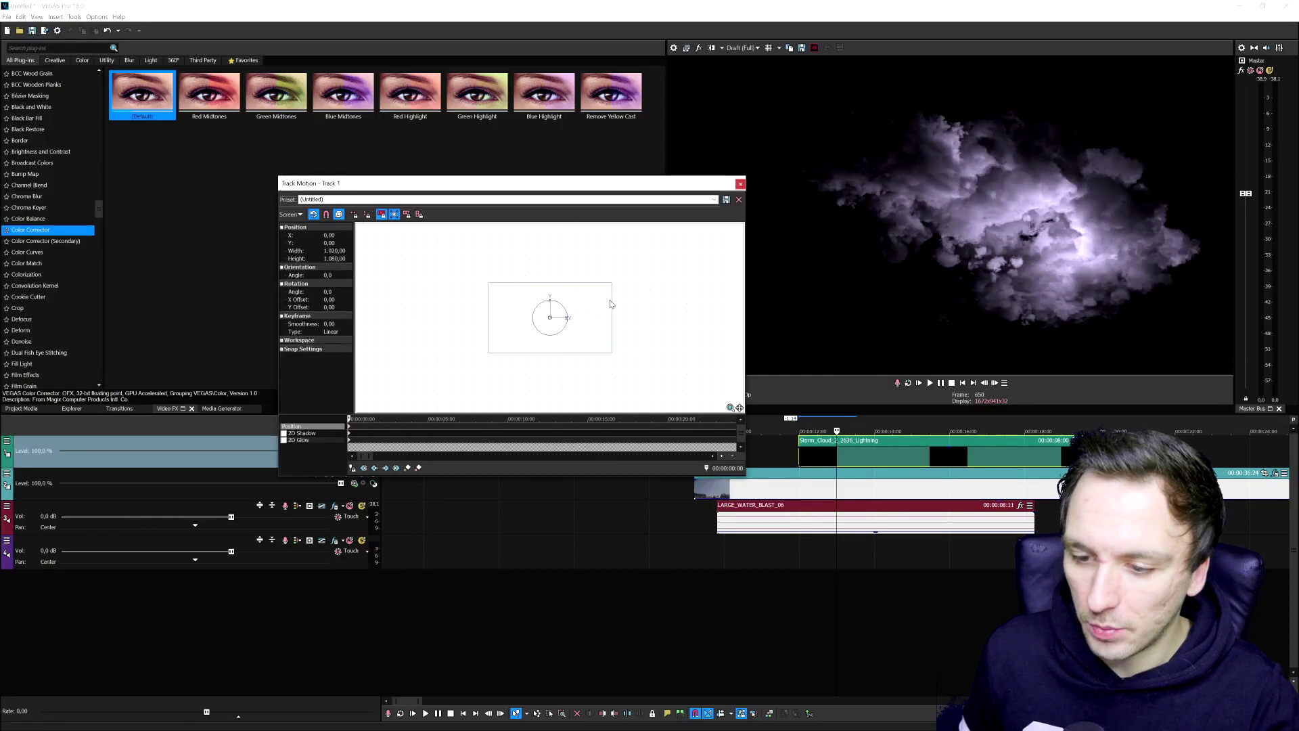
pyautogui.moveTo(593, 304); pyautogui.dragTo(633, 277)
pyautogui.click(740, 184)
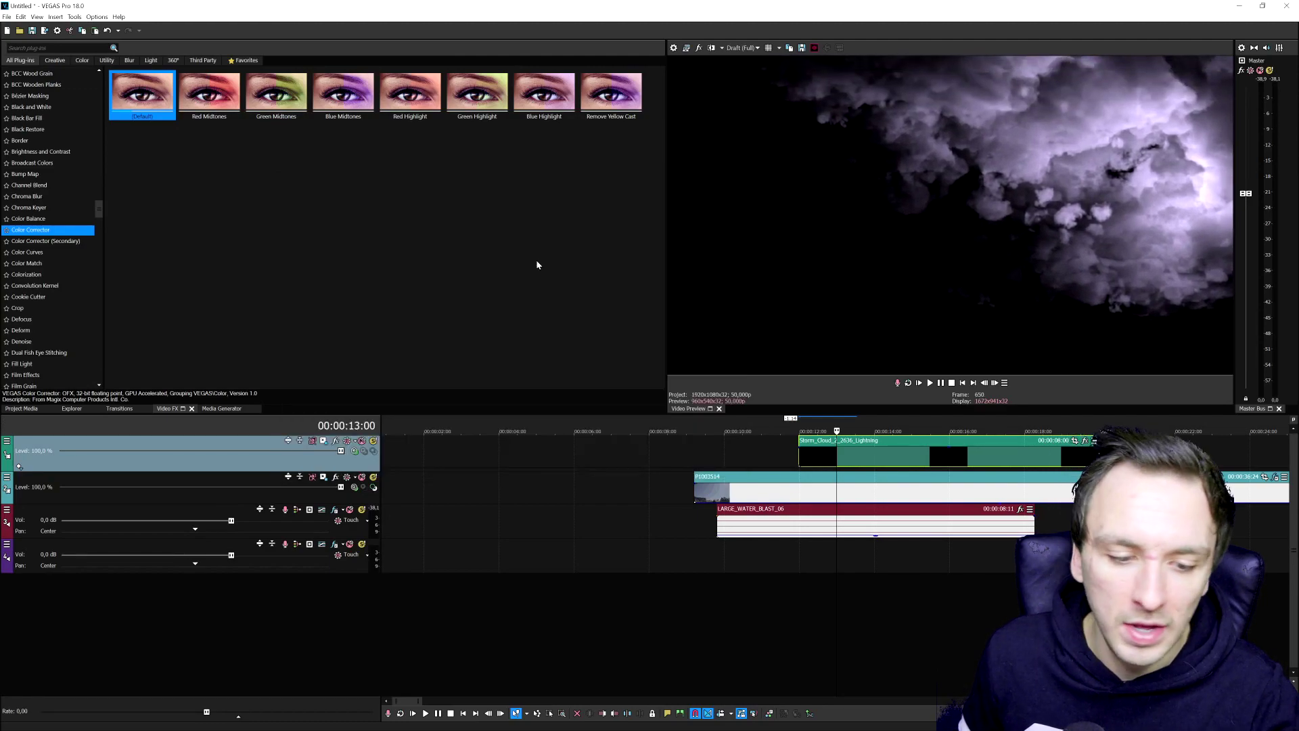
# Apply the Brightness and Contrast 'Contrast' preset to the cloud and restore P1003514 to 100 % opacity
pyautogui.click(47, 151)
pyautogui.click(298, 155)
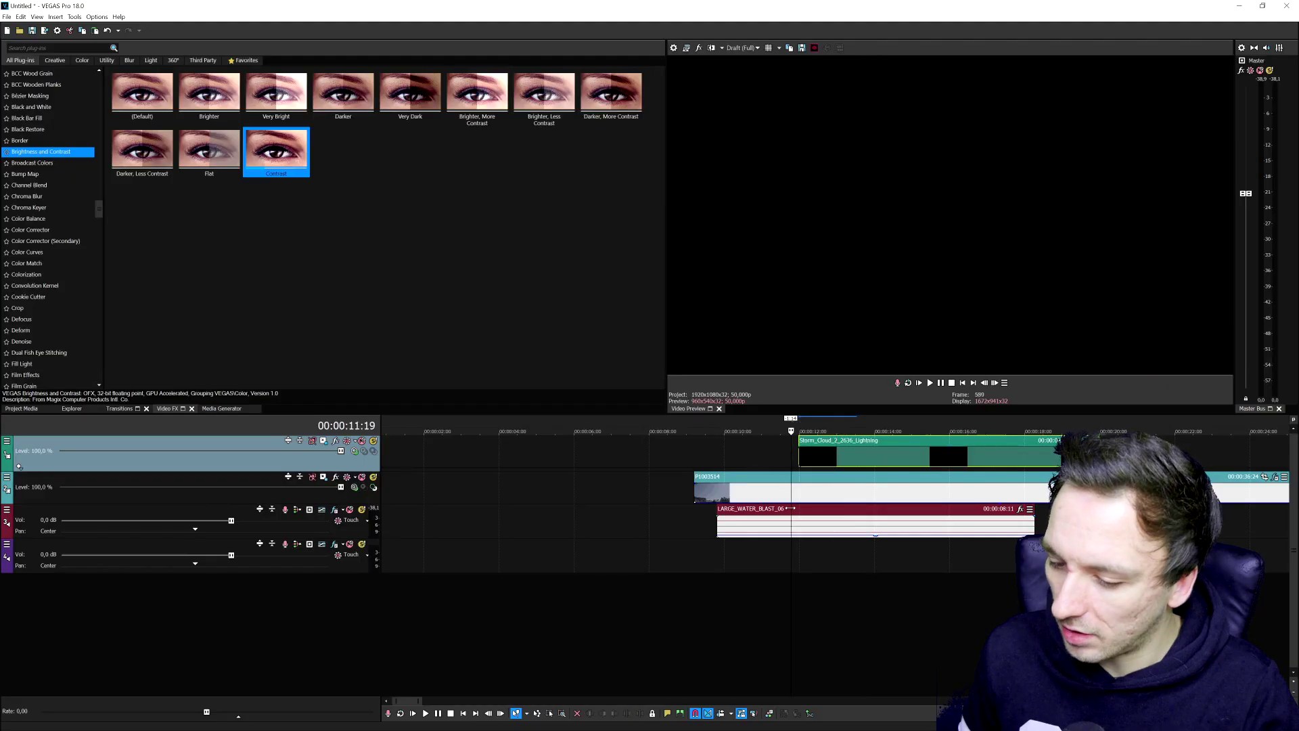
pyautogui.click(804, 477)
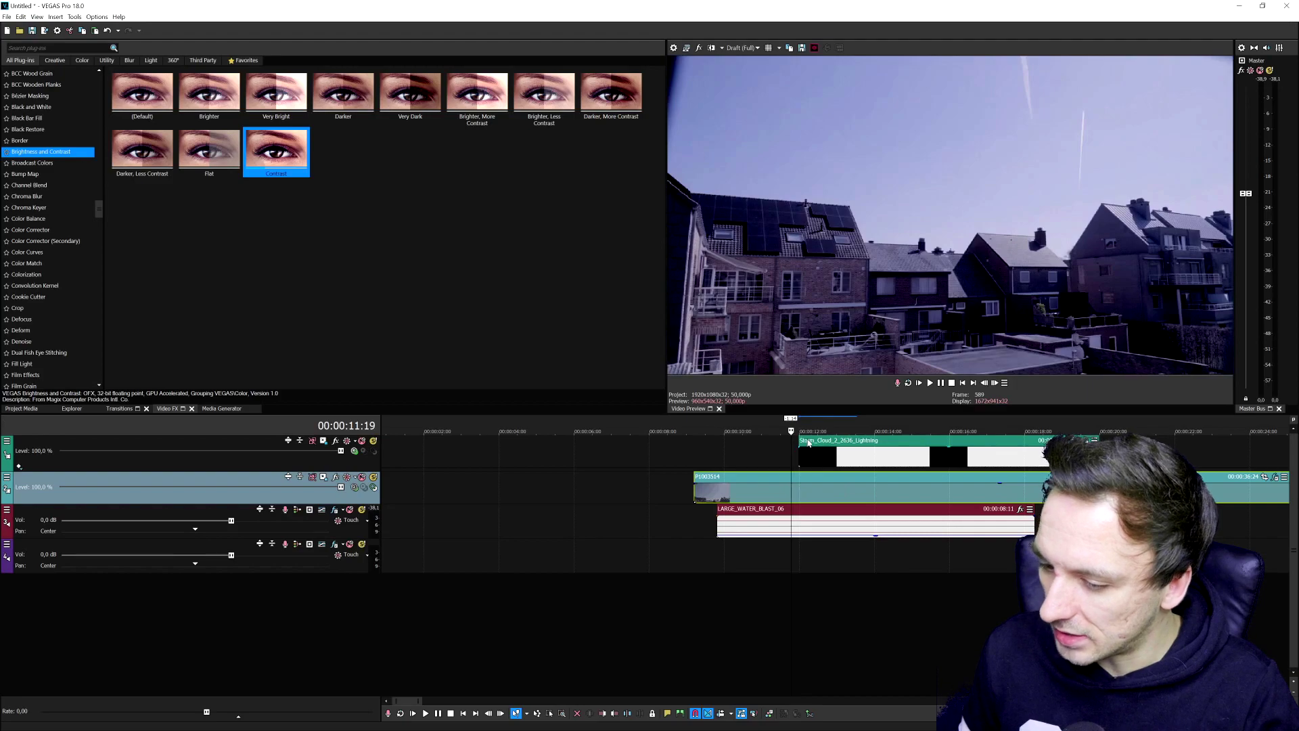
pyautogui.press('space')
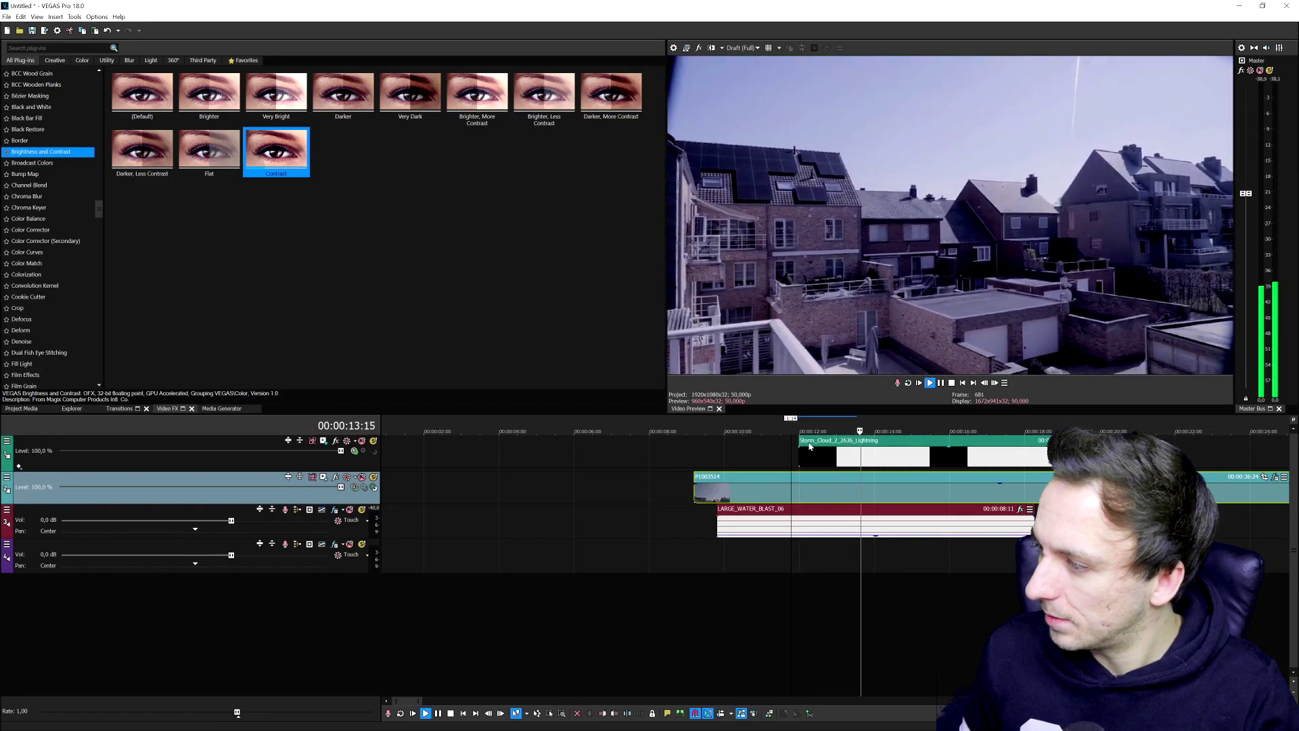
# Stop at 14 seconds and reshape the four-point cloud mask's top-left corner
pyautogui.click(881, 423)
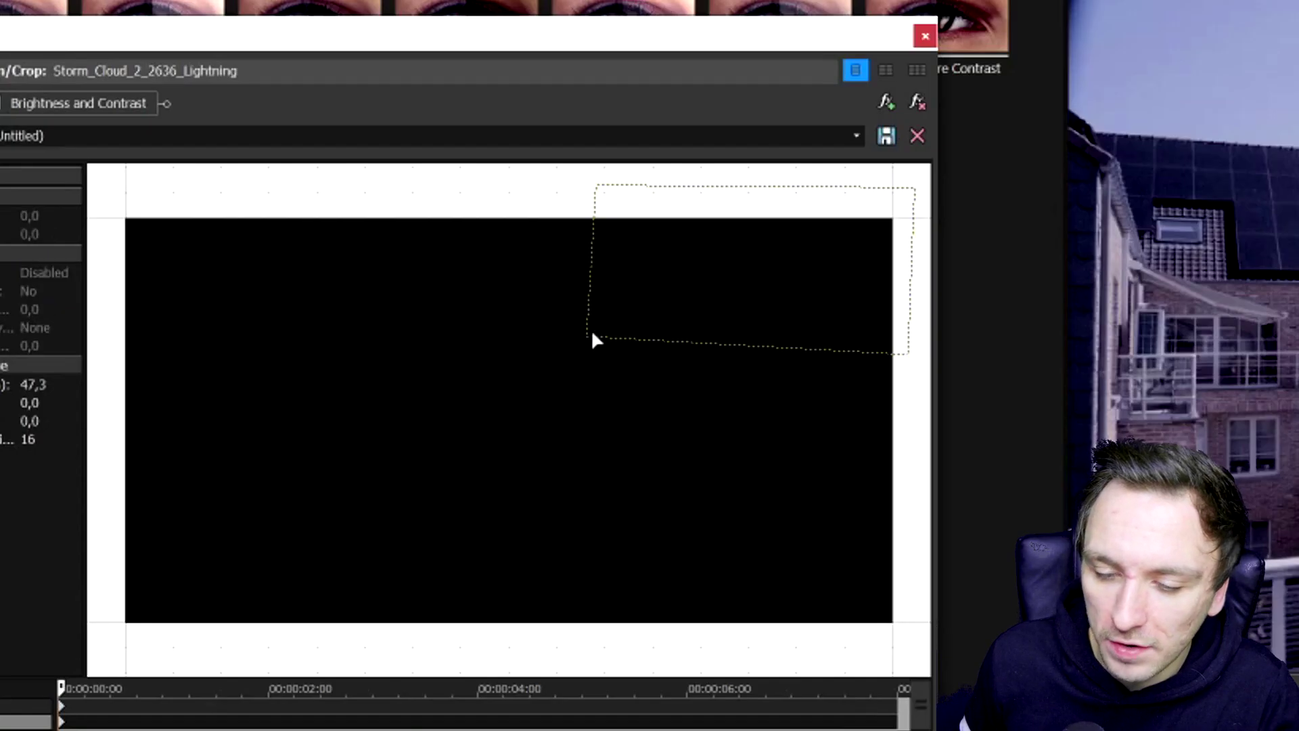
pyautogui.click(462, 232)
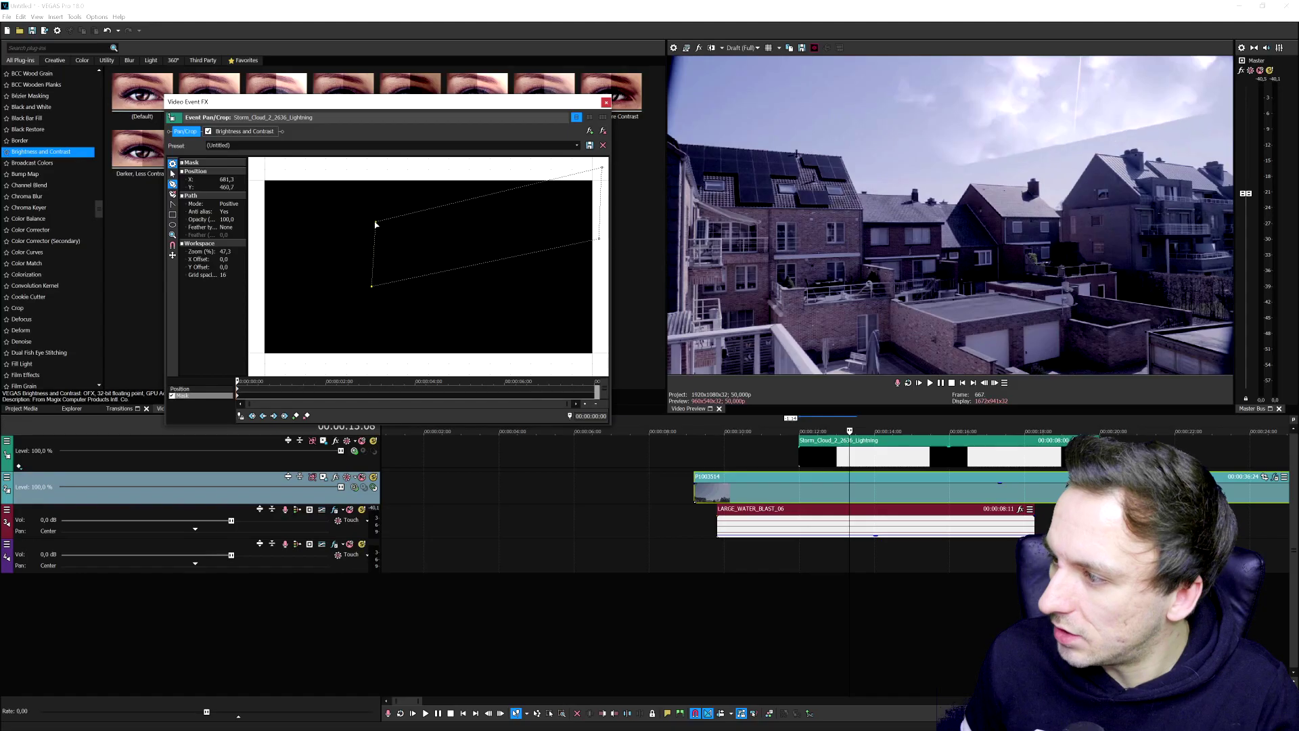
pyautogui.moveTo(374, 220); pyautogui.dragTo(395, 217)
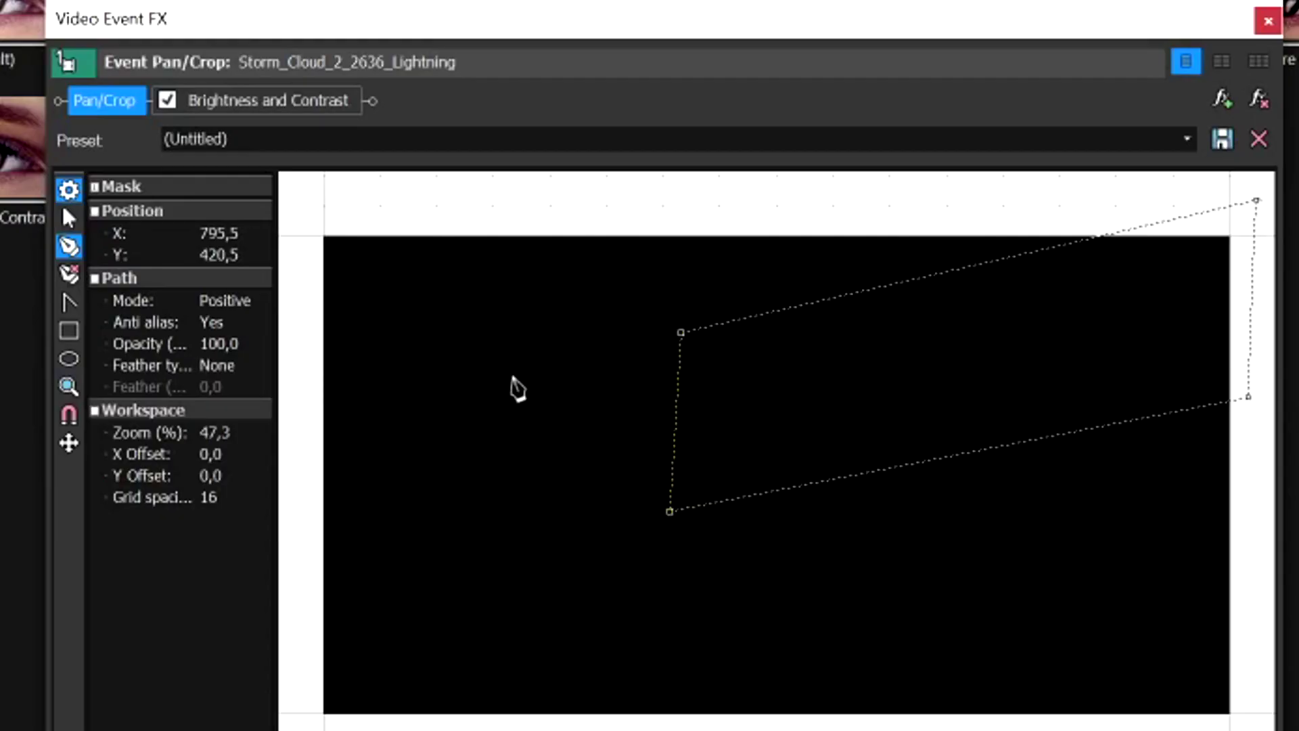
# Feather the mask with type Both and amount 11,2, then slide the Storm_Cloud clip later
pyautogui.click(237, 369)
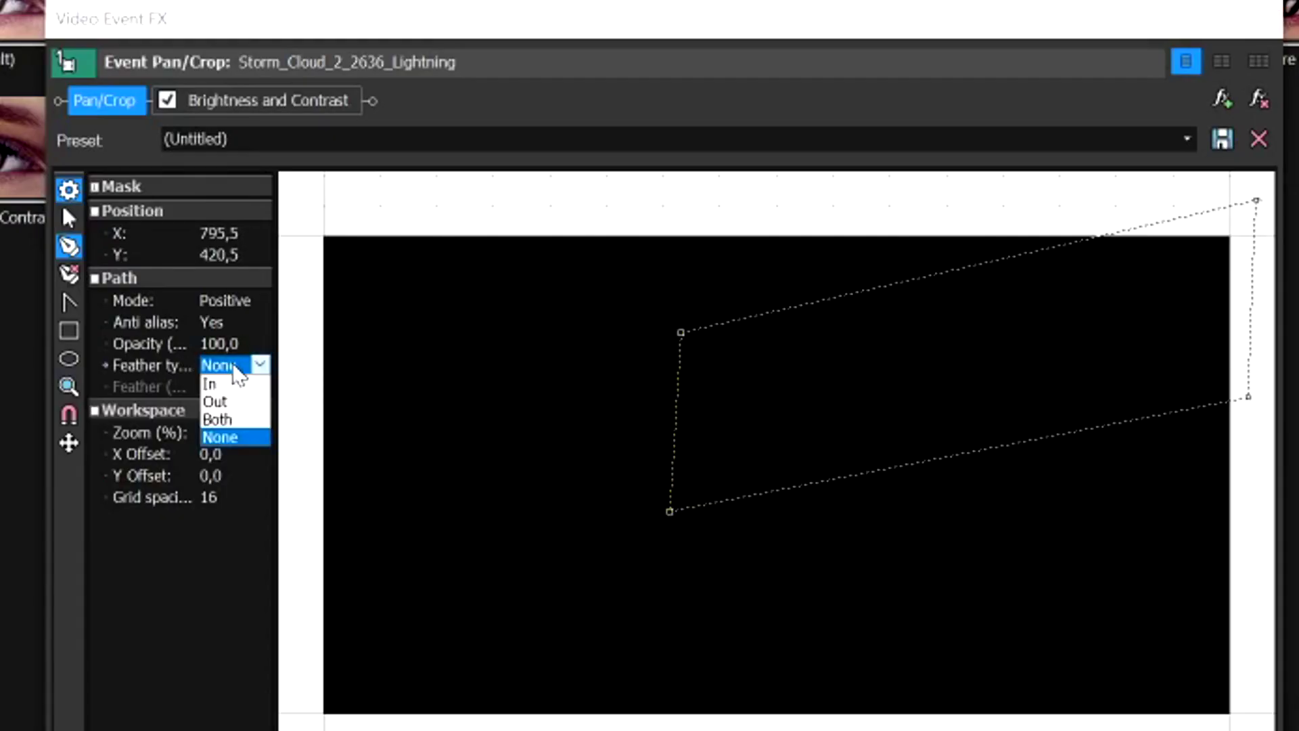
pyautogui.click(218, 419)
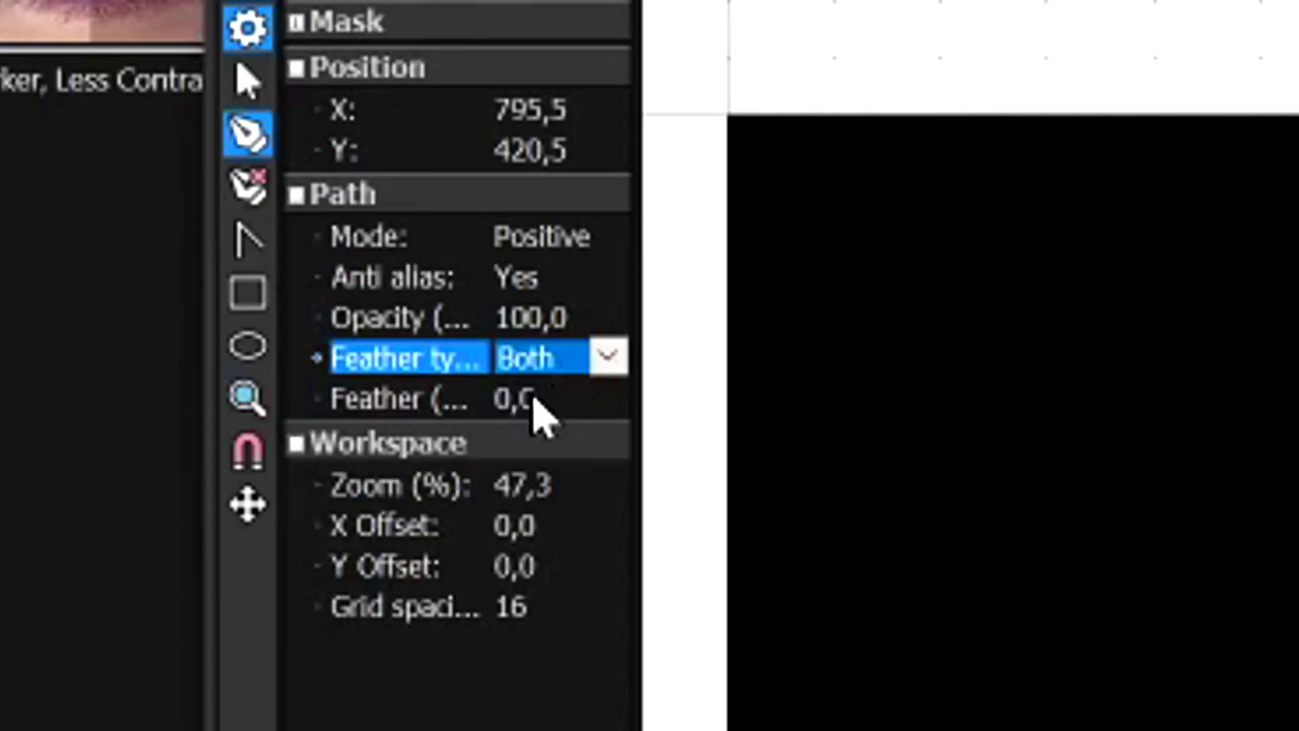
pyautogui.click(576, 403)
pyautogui.click(608, 399)
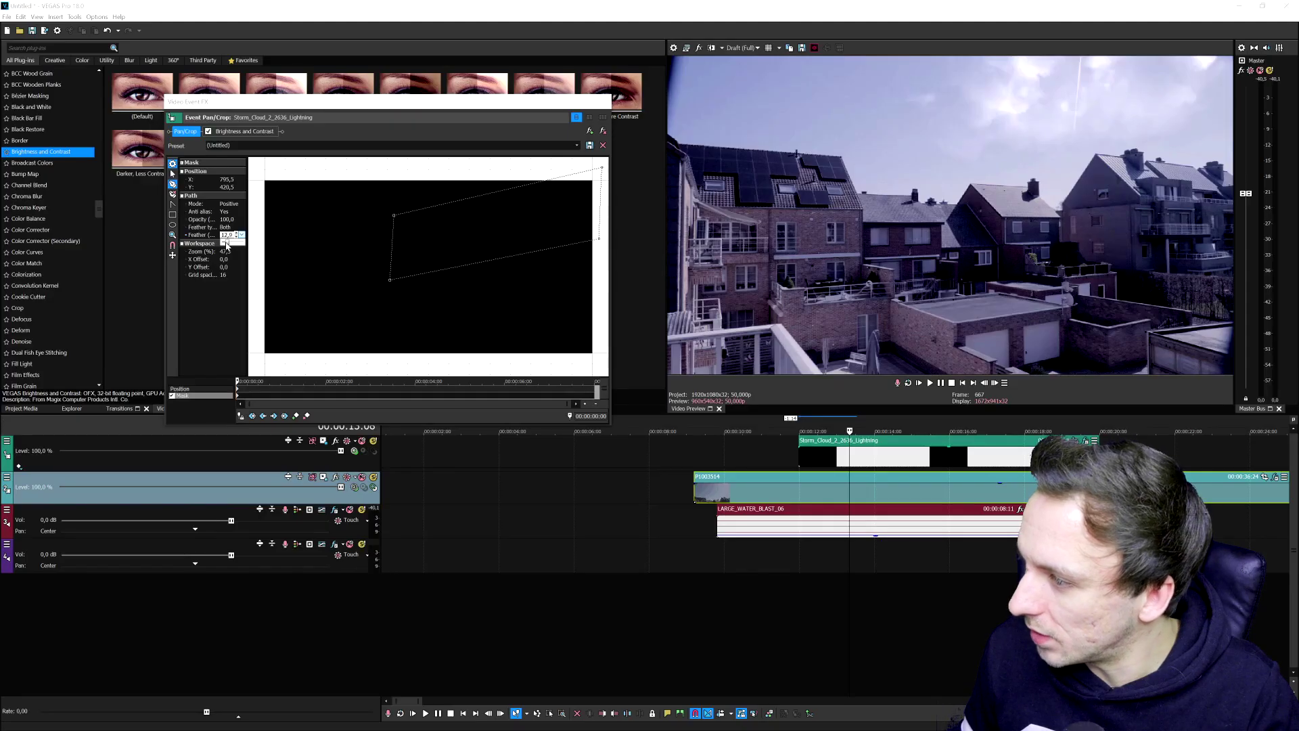
pyautogui.press('space')
pyautogui.moveTo(808, 425); pyautogui.dragTo(924, 424)
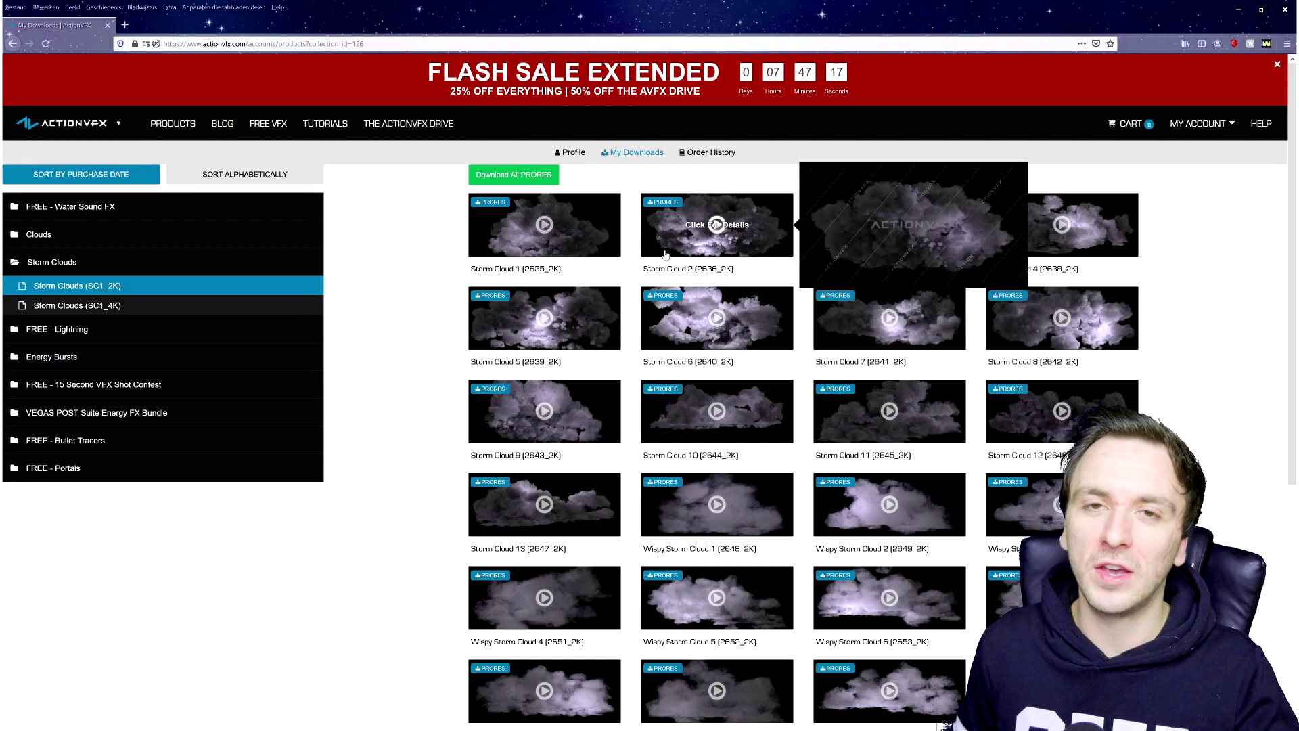
pyautogui.moveTo(672, 244)
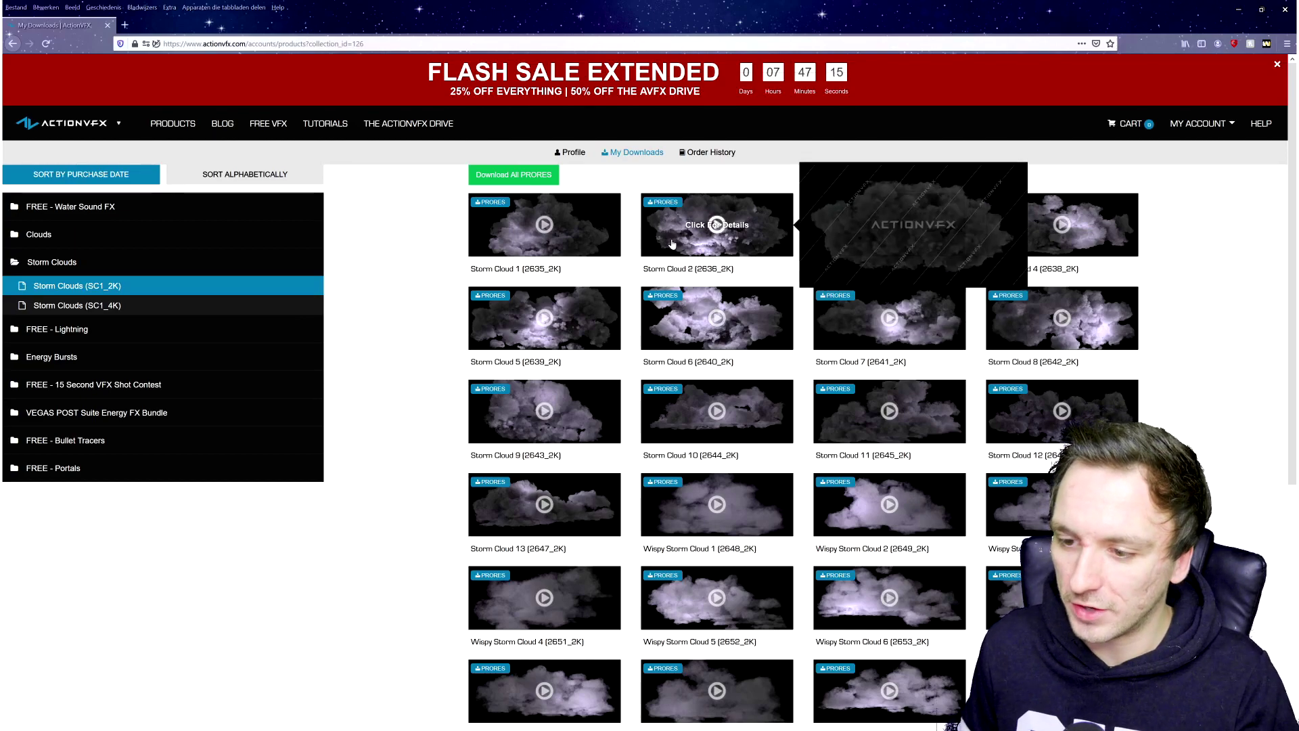